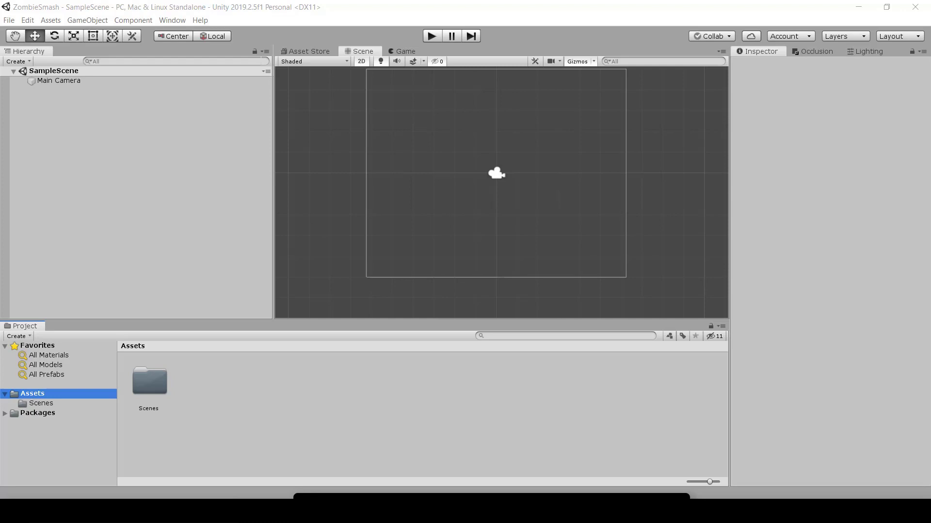
Step: Import the Resources folder into the project's Assets and expand it to show its subfolders
drag(930, 436, 36, 396)
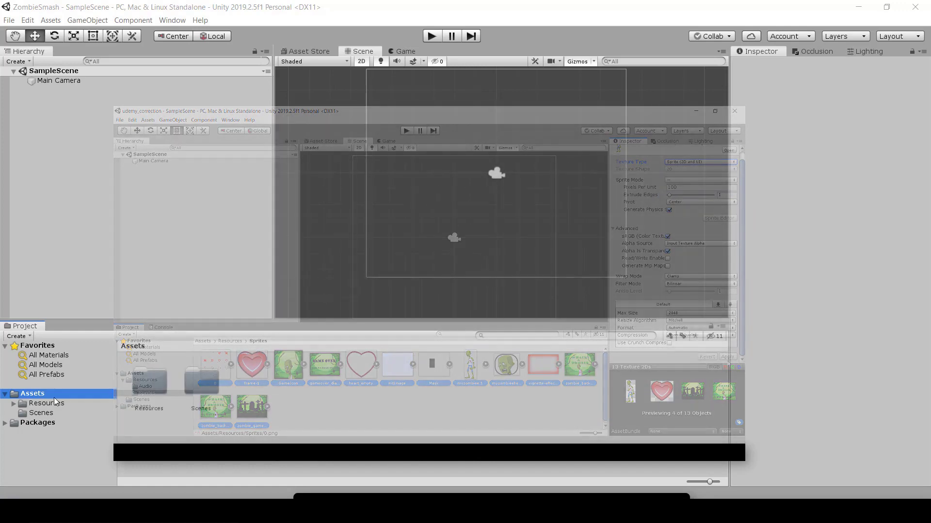
click(53, 403)
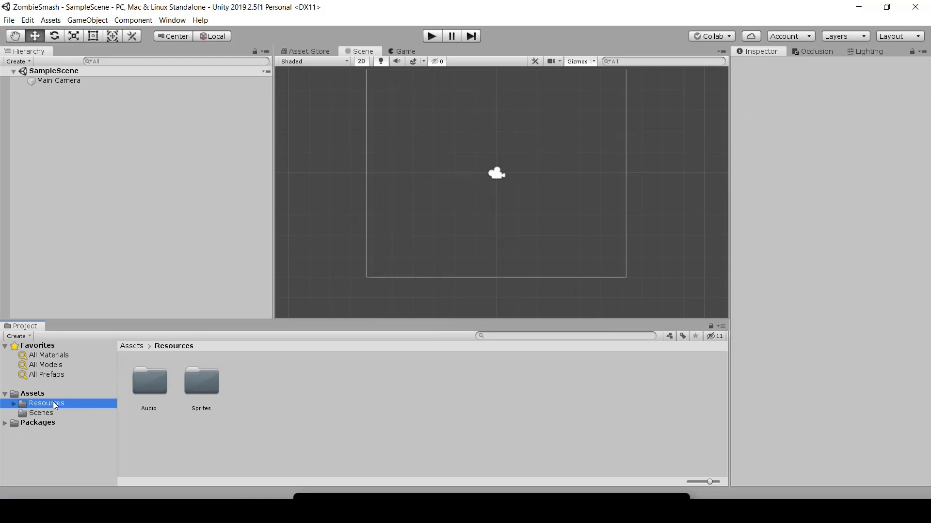
click(14, 404)
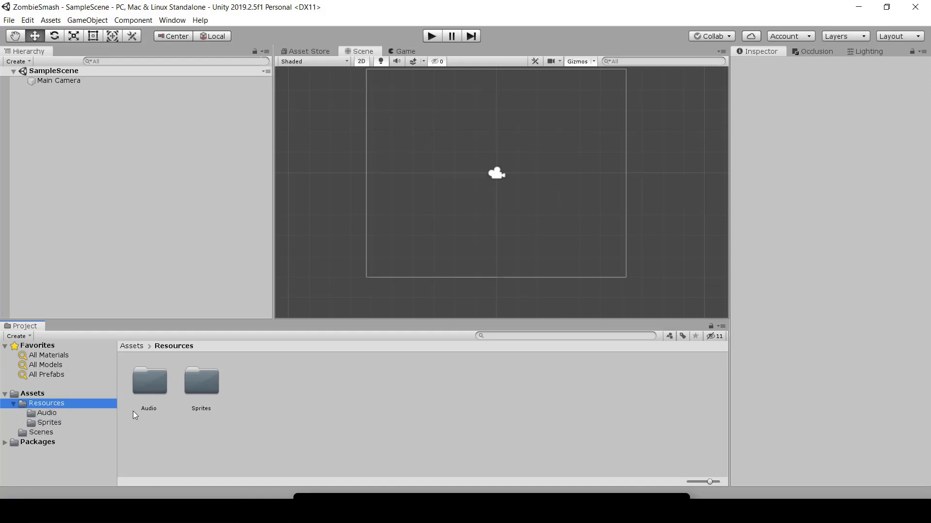
Step: Examine the contents of the imported Audio and Sprites folders
click(145, 409)
drag(199, 386, 152, 389)
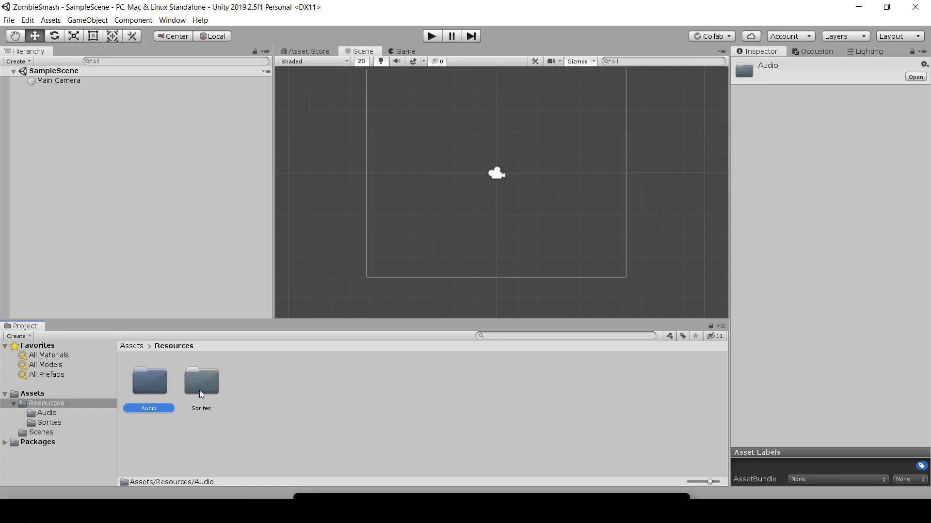
click(200, 391)
click(144, 393)
double_click(144, 394)
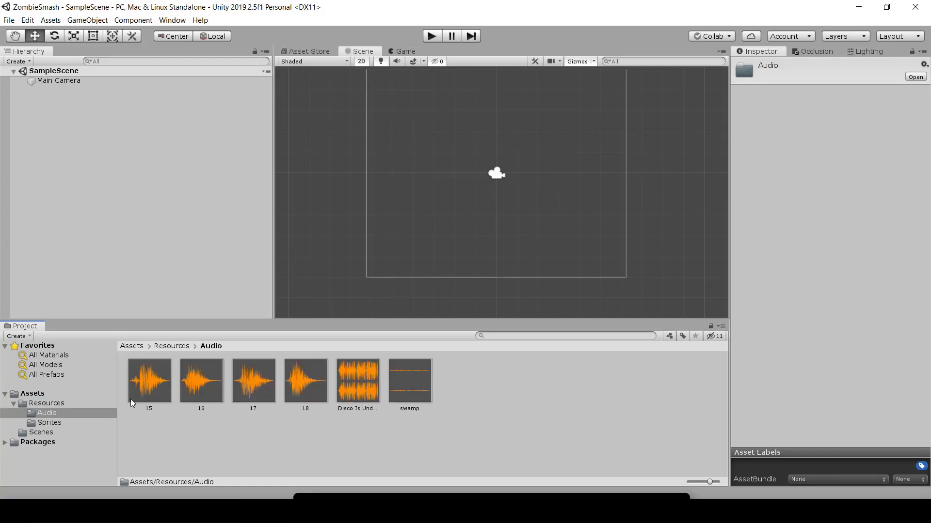
click(59, 423)
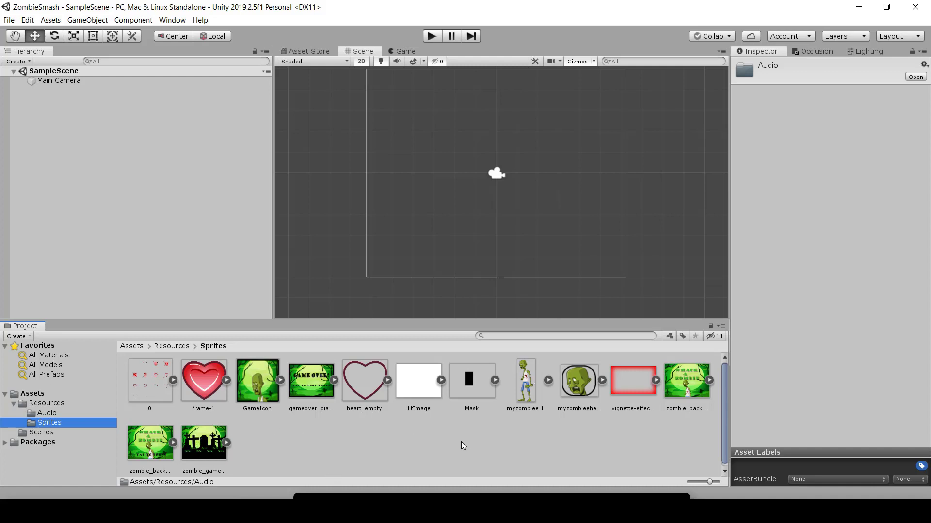
Step: Inspect individual images in the Sprites folder, including vignette-effect-png-2 and HitImage
click(586, 394)
click(638, 379)
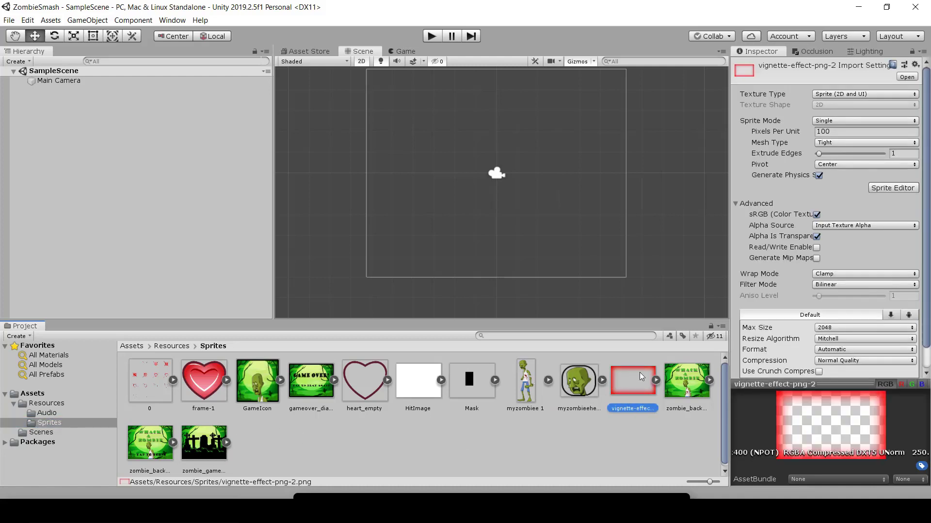
click(684, 380)
click(421, 389)
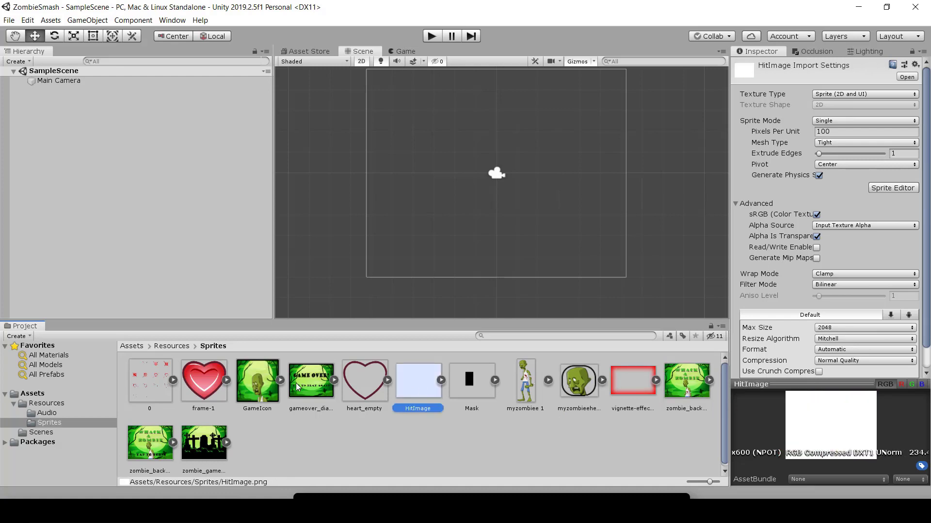
Step: Add the zombie_gameplay_background sprite to SampleScene as an object
scroll(434, 217, down, 1)
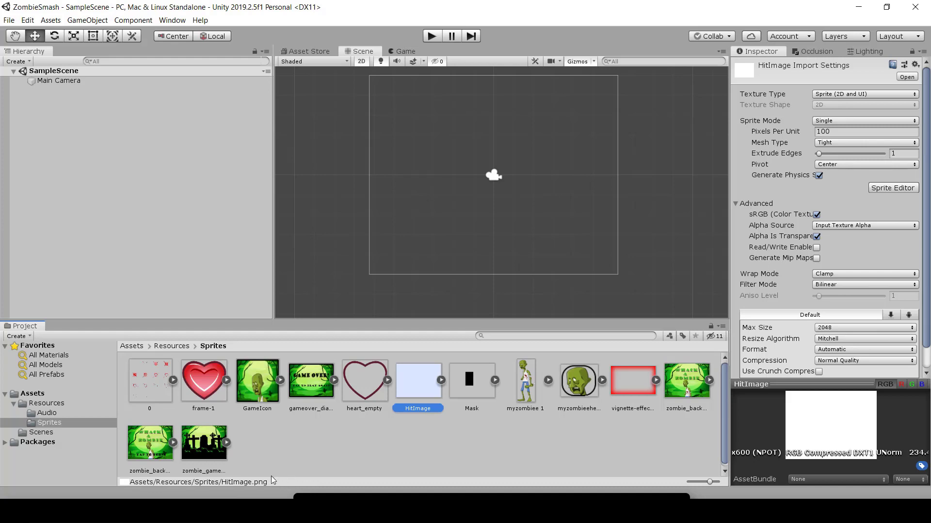
click(201, 452)
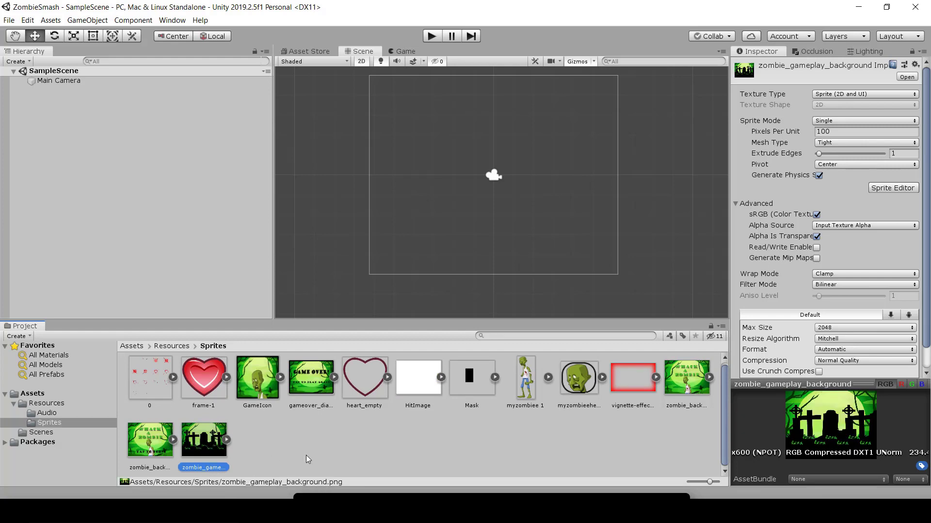
drag(201, 436, 54, 125)
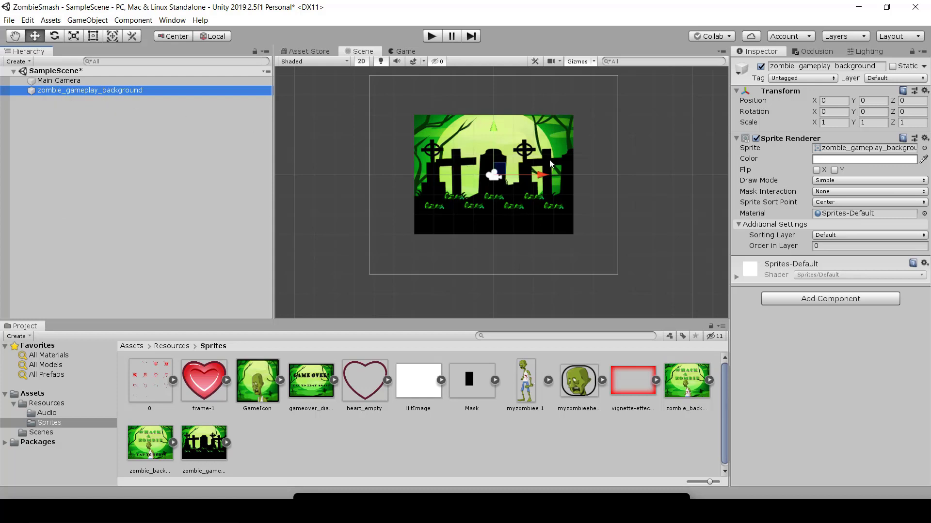
Step: Compare how the background sprite appears in the Scene view and the Game view
click(406, 52)
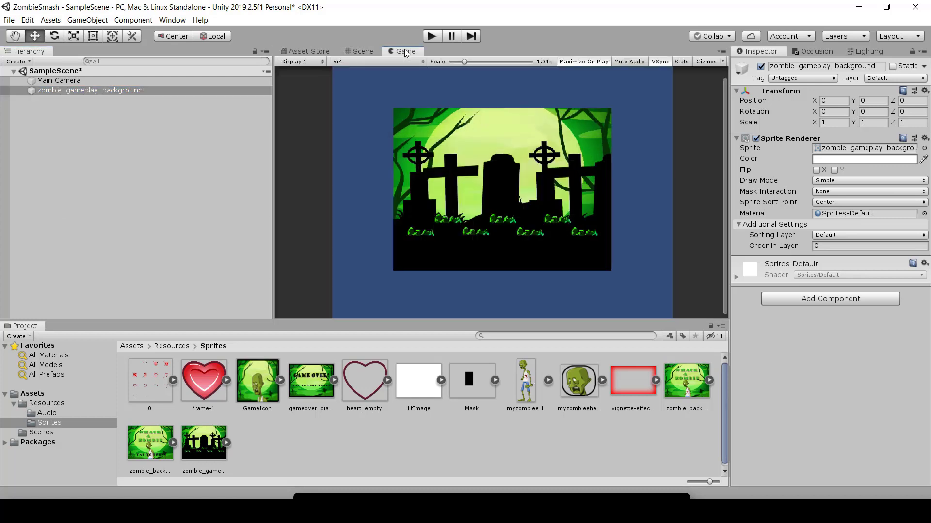
click(362, 51)
click(402, 52)
click(360, 52)
click(399, 53)
click(361, 50)
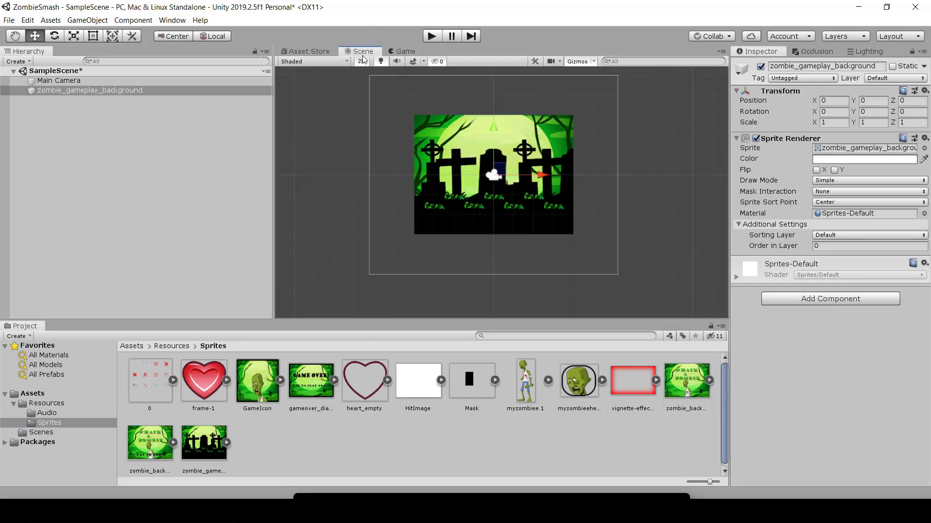
Step: Move the background sprite to about X 0.55, Y 0.21 and rotate it to about -54 degrees around Z
drag(542, 174, 498, 174)
drag(450, 129, 451, 99)
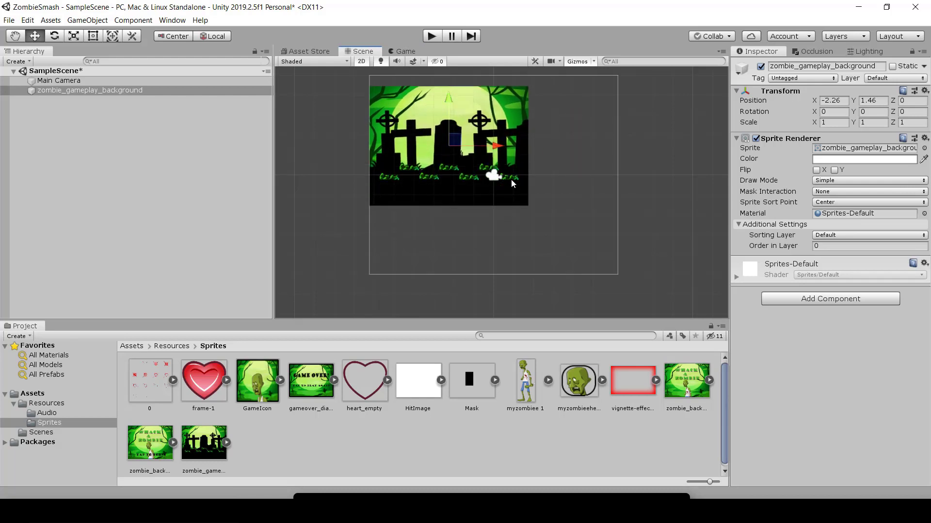
drag(496, 145, 551, 145)
drag(502, 97, 503, 122)
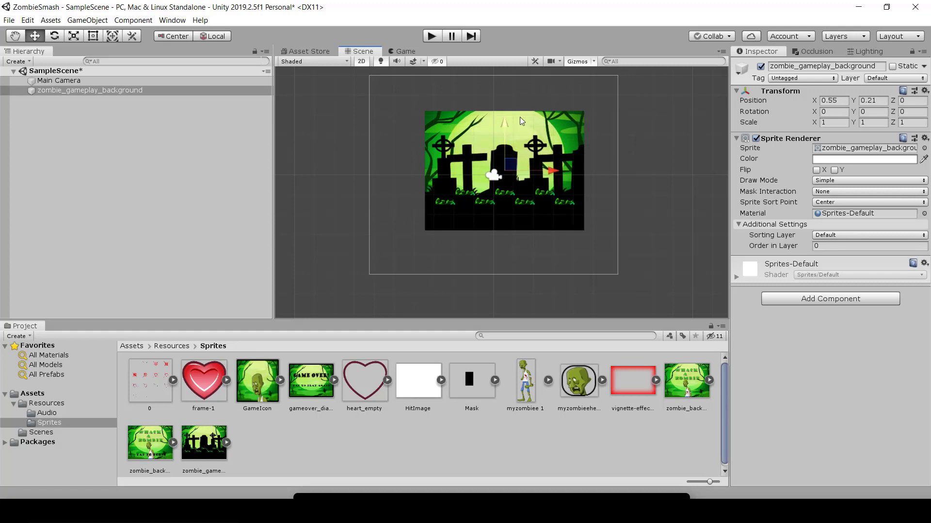
key(e)
drag(551, 154, 469, 118)
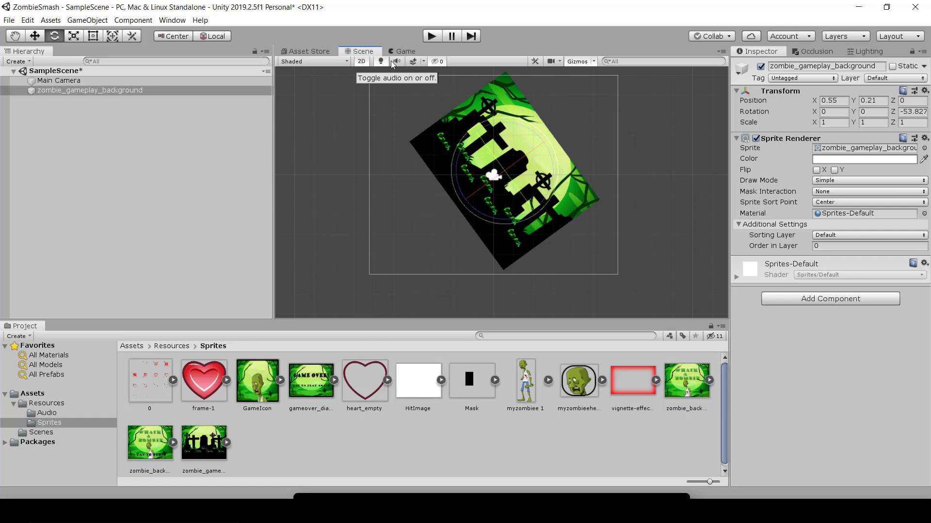
Step: Test-play the scene, turn off Maximize On Play, and play it again in the Game view
click(429, 37)
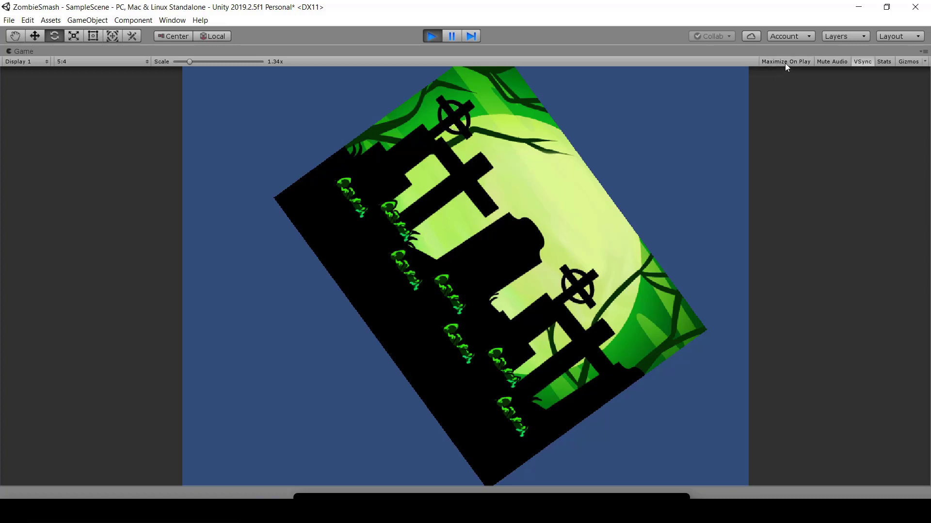
click(431, 35)
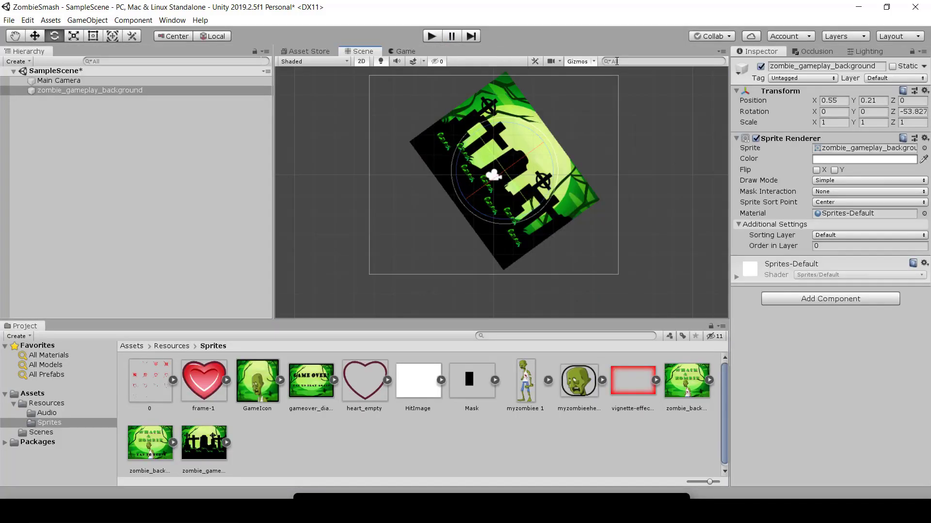
click(405, 51)
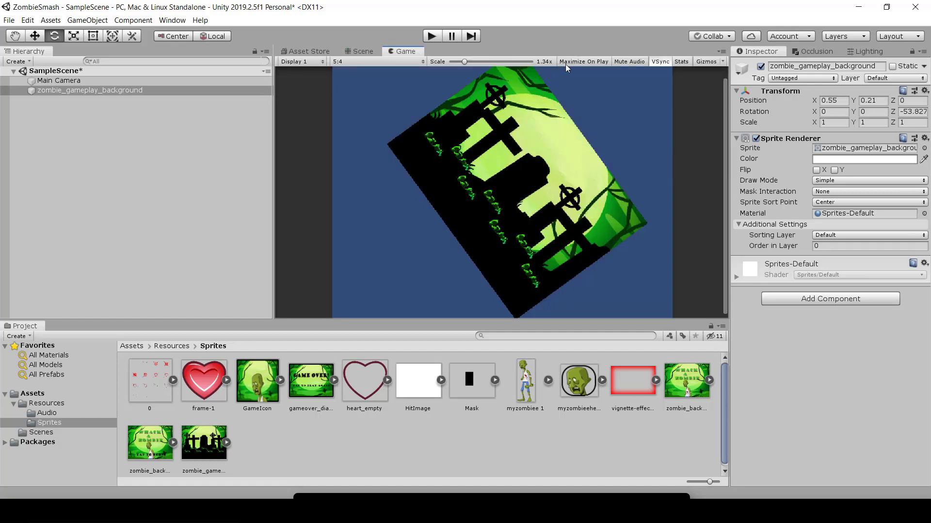
click(431, 36)
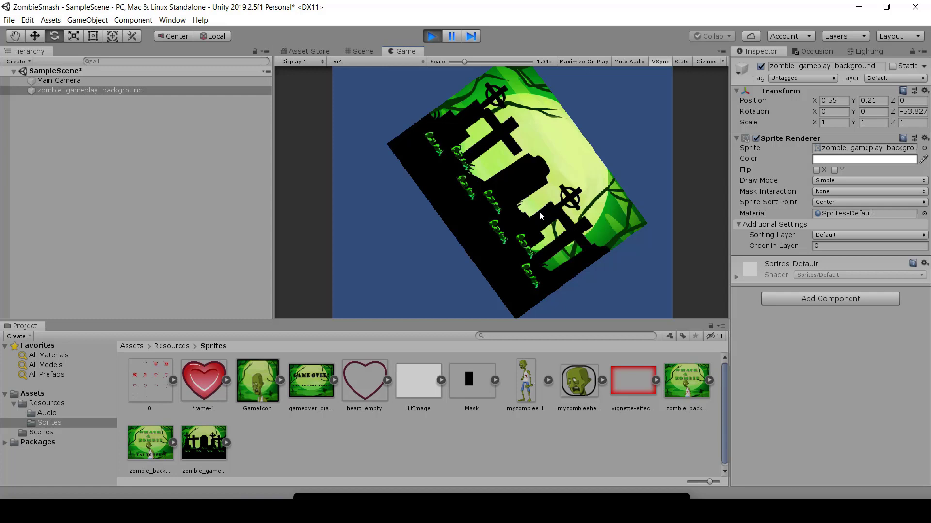
click(431, 36)
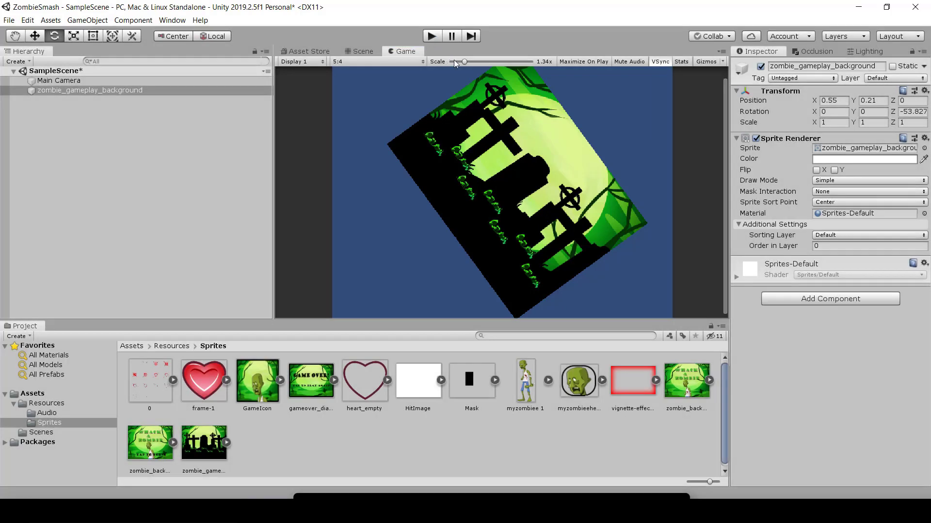
Step: Set the Game view scale to 1x and look through the available aspect ratios without changing the selection
drag(465, 61, 443, 59)
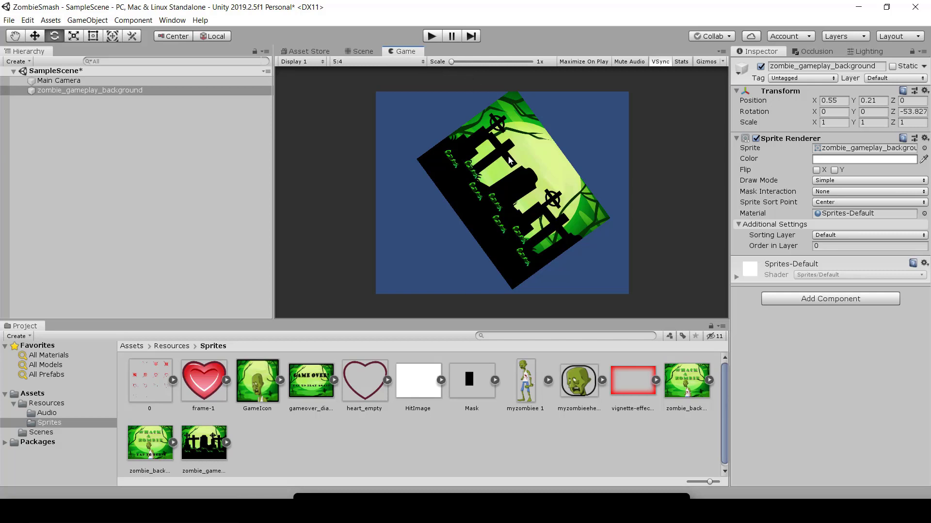
drag(456, 62, 405, 60)
click(371, 62)
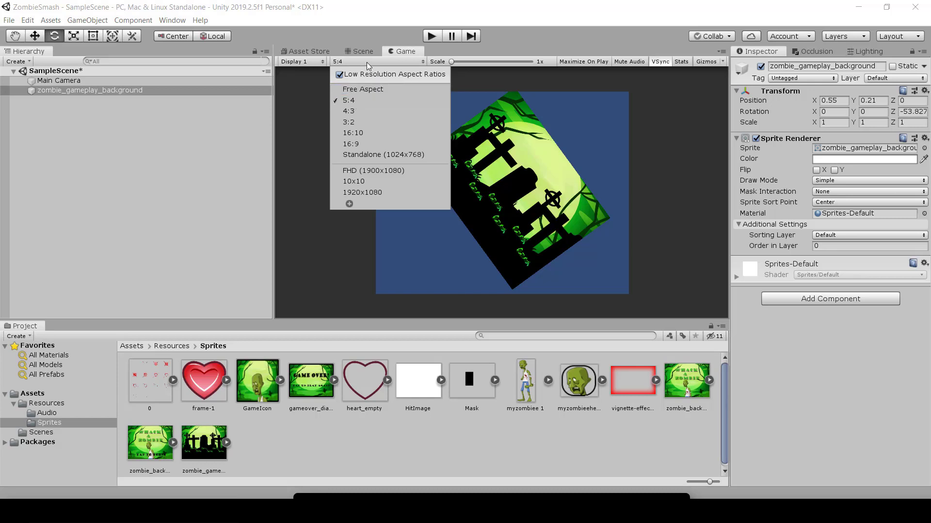
click(381, 39)
Step: Compare the rotated background between the Scene view and the Game view
click(367, 53)
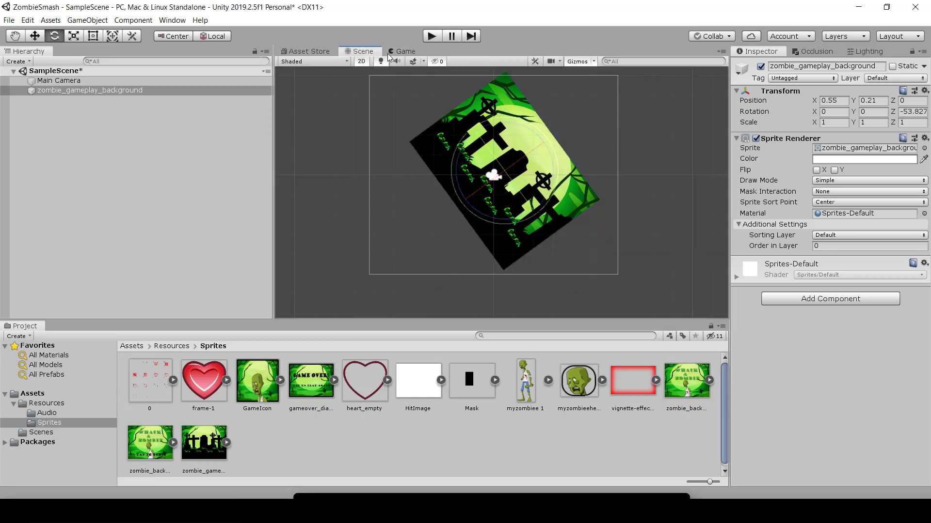
click(396, 55)
click(358, 54)
click(408, 53)
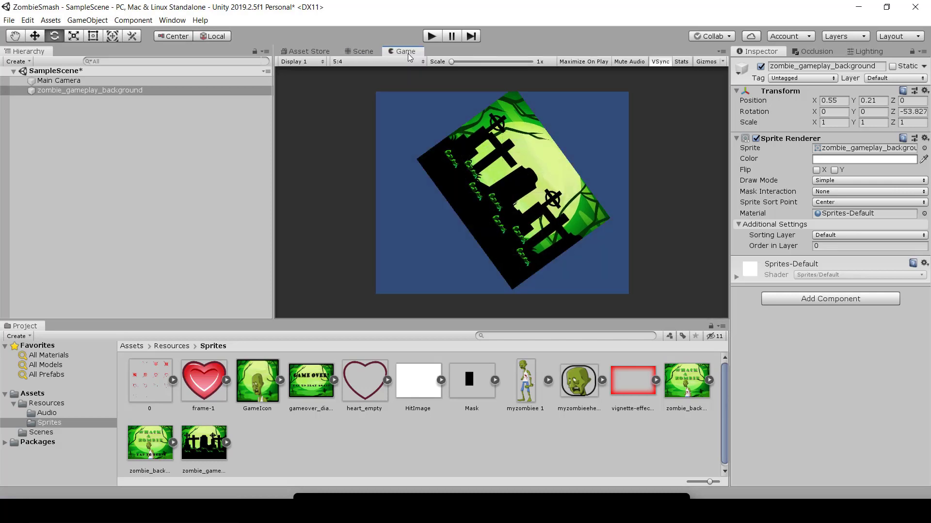
Step: Delete the rotated background object and add a fresh zombie_gameplay_background sprite to the scene
click(63, 92)
key(Delete)
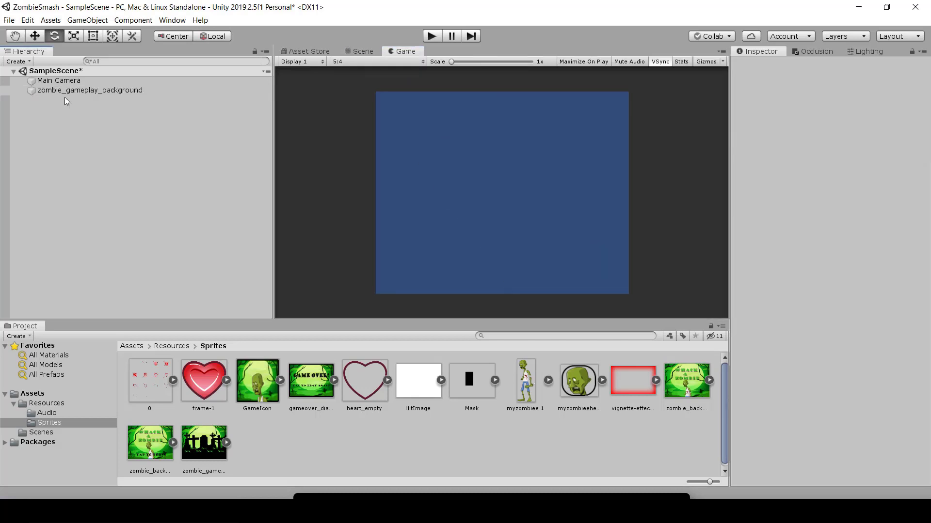
click(206, 444)
drag(206, 443, 40, 118)
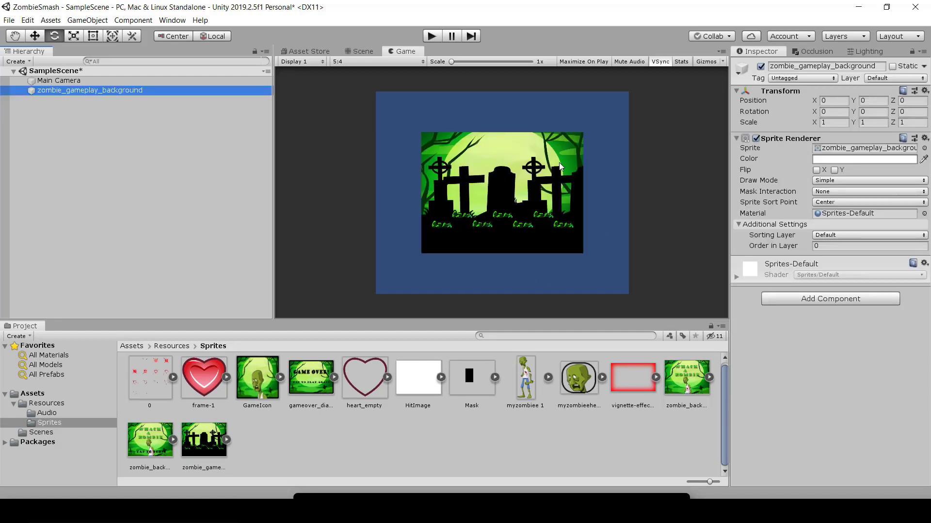
Step: Examine the names and components of Main Camera and the zombie_gameplay_background object
click(48, 81)
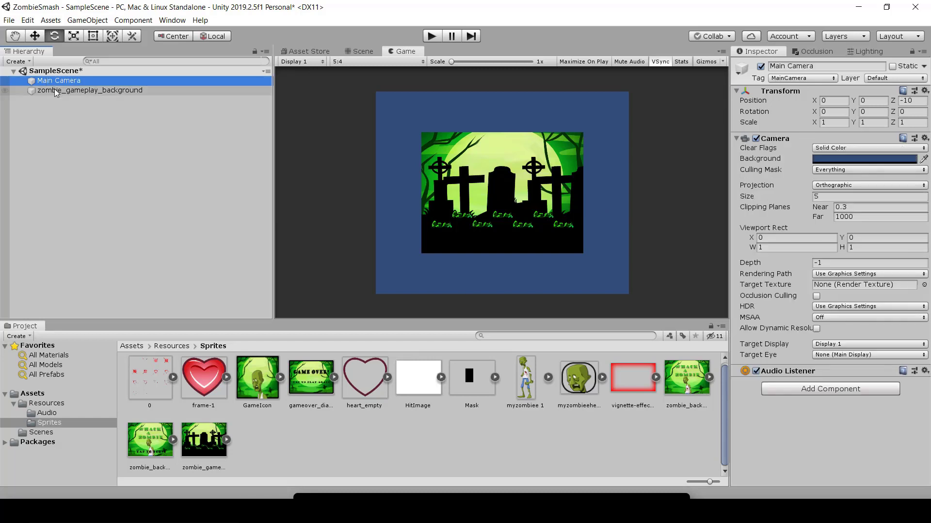
click(51, 90)
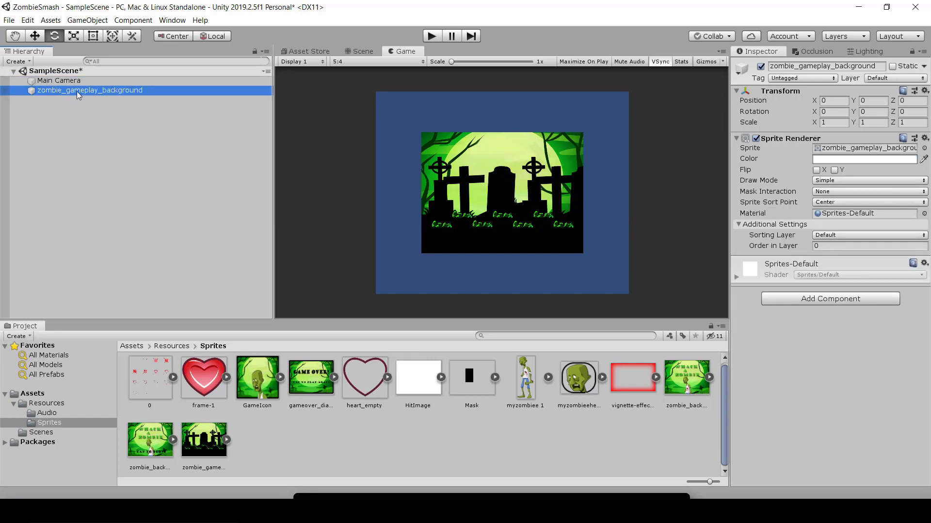
click(879, 65)
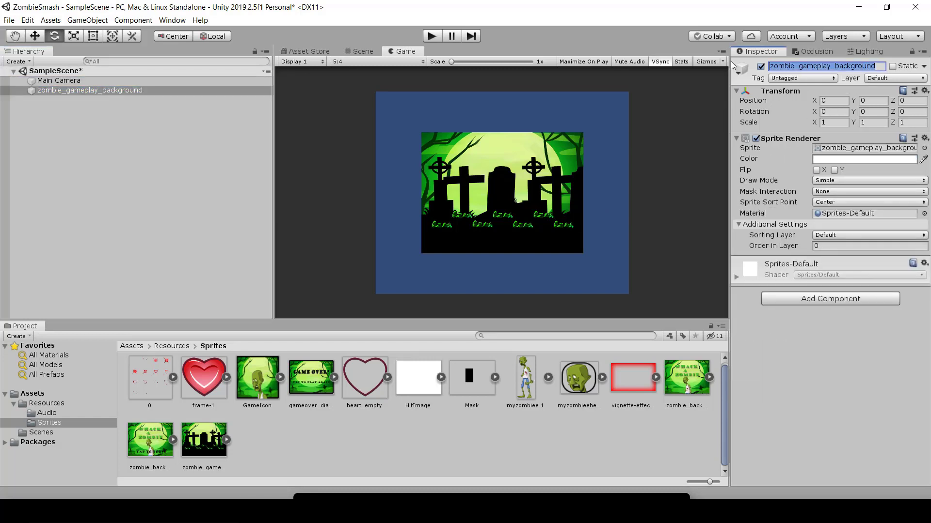
double_click(879, 66)
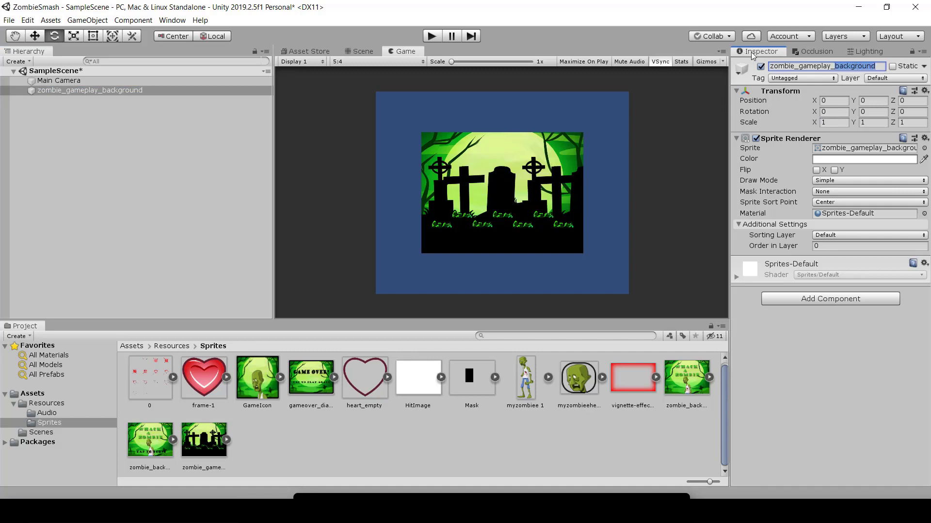
click(107, 80)
click(104, 90)
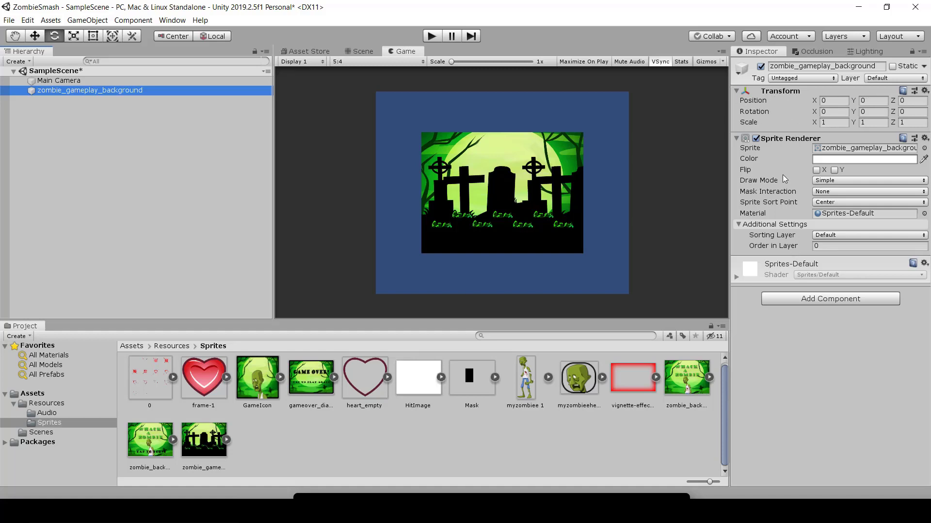
Step: Collapse the background's Sprite Renderer, keep its Transform expanded, and compare its Transform with Main Camera's
click(738, 98)
click(737, 94)
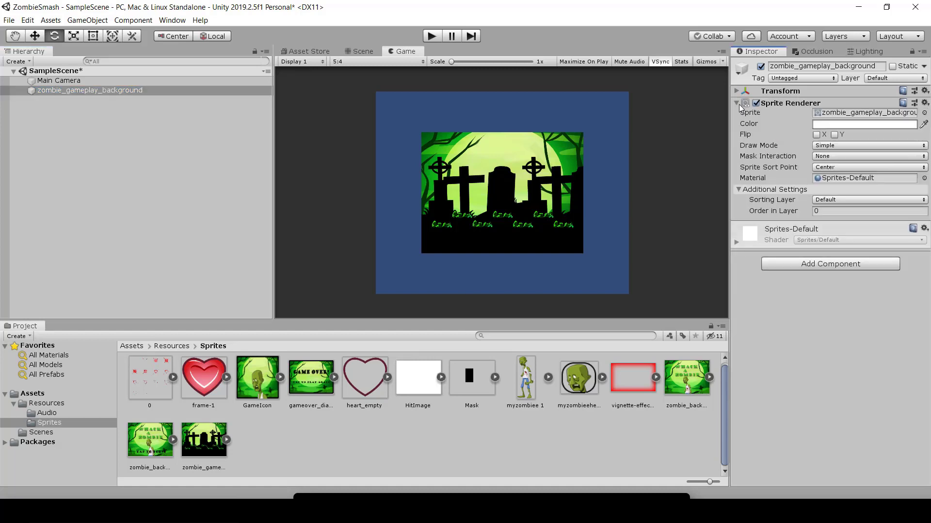
click(737, 104)
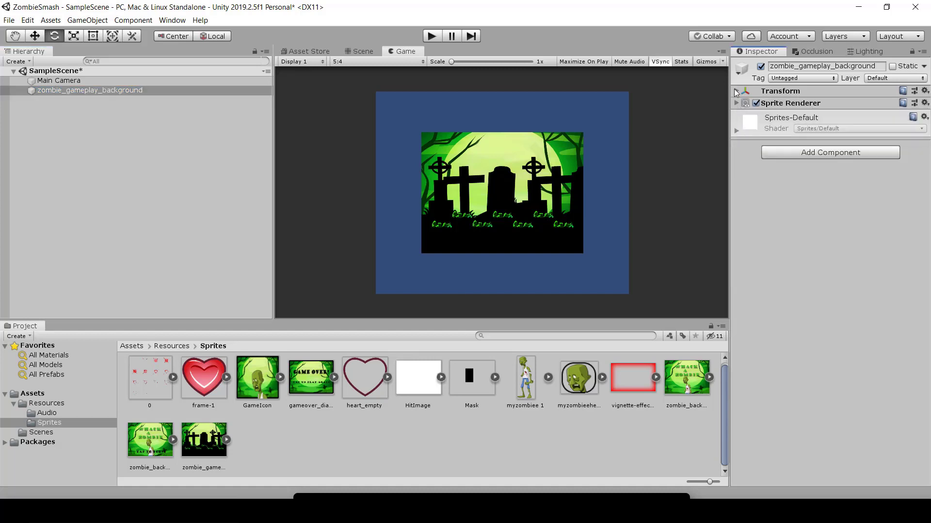
click(737, 91)
click(61, 81)
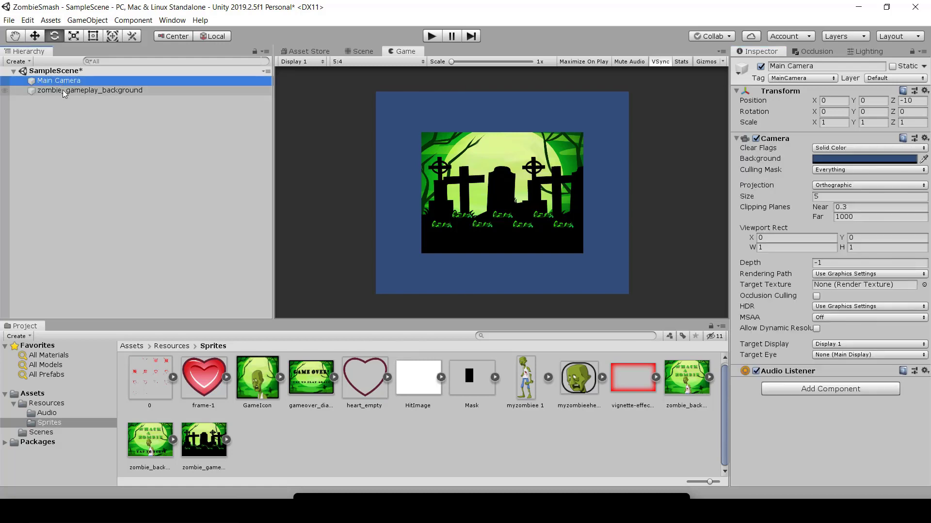
click(66, 91)
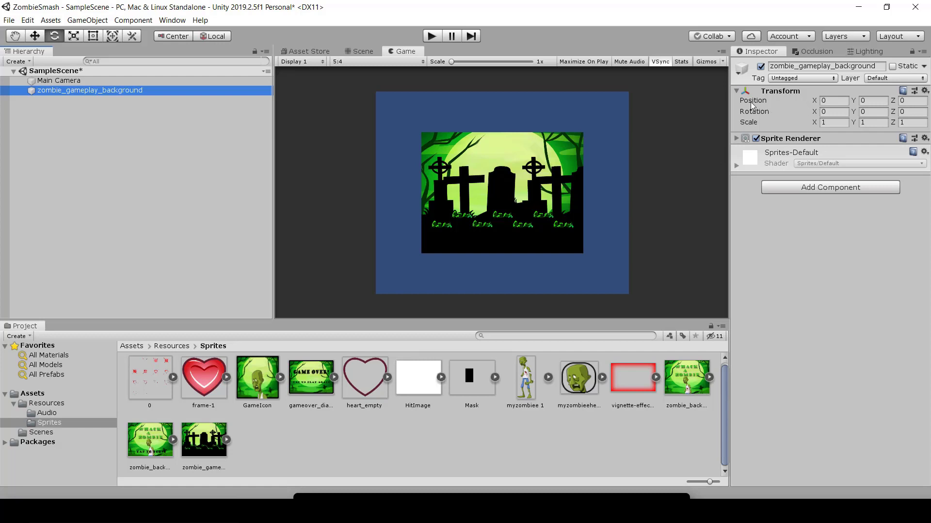
Step: Set the background's position to X -6 and Y 2, trying X 6 first
click(830, 102)
key(Tab)
key(Tab)
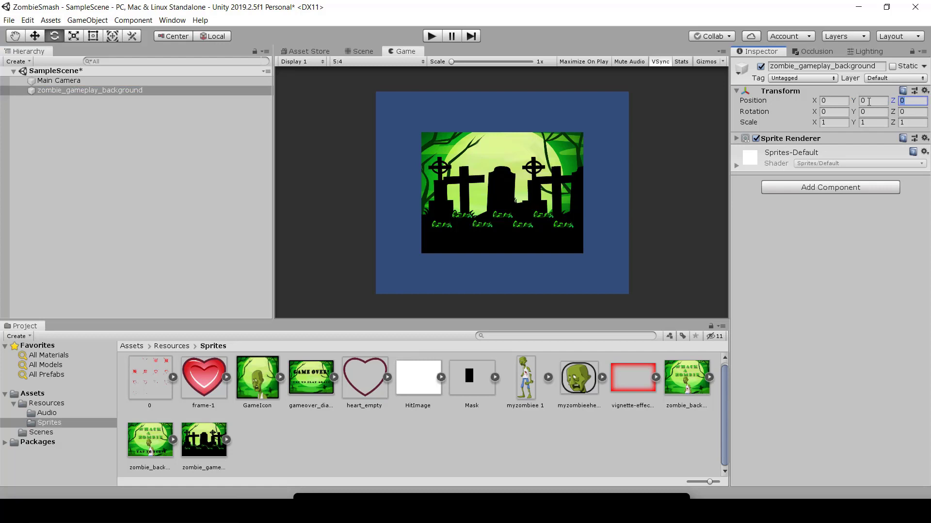
key(shift+Tab)
key(shift+Tab)
text(6)
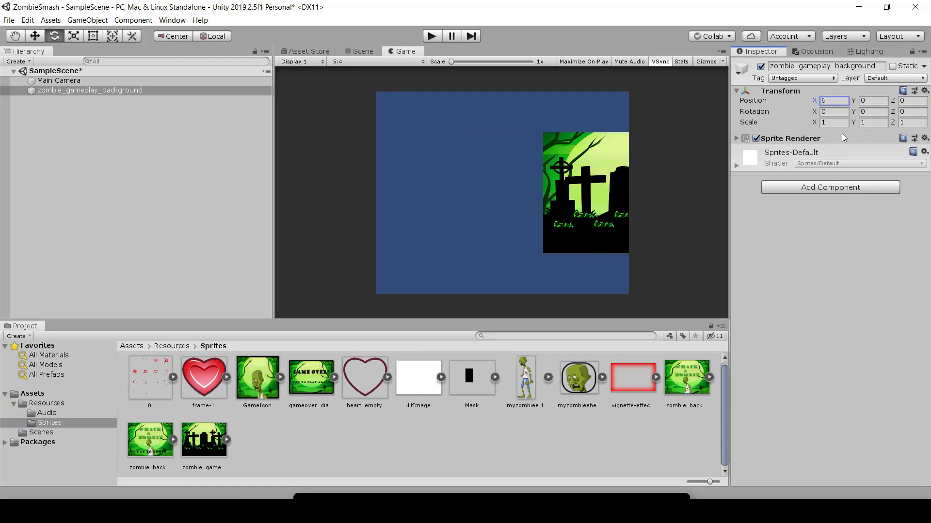
key(BackSpace)
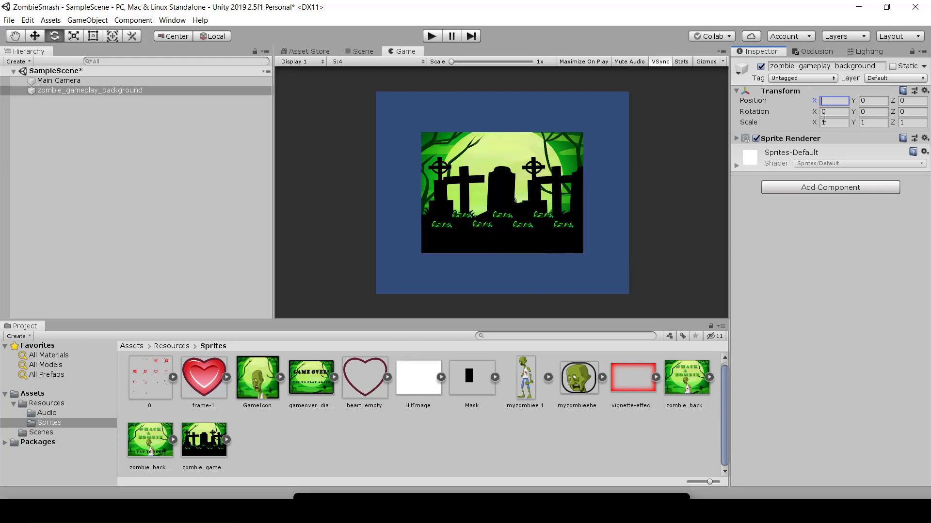
text(-6)
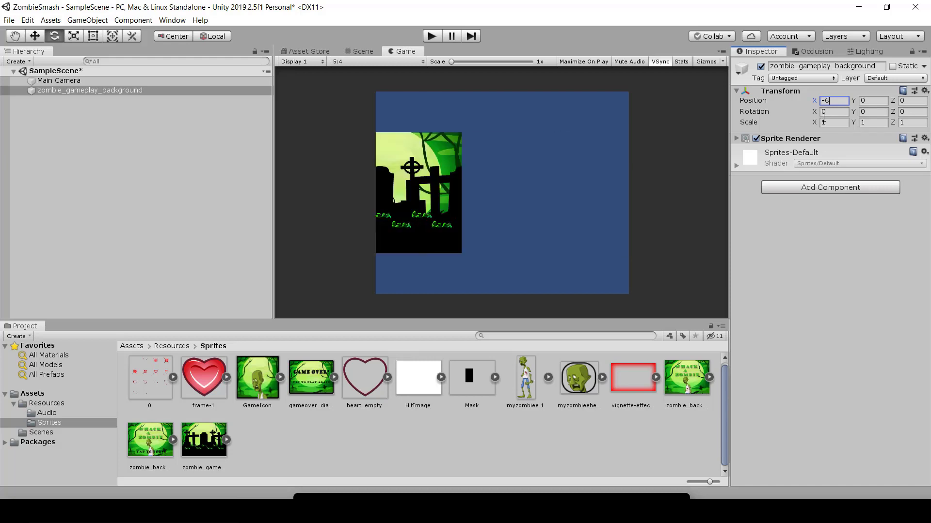
click(870, 101)
text(2)
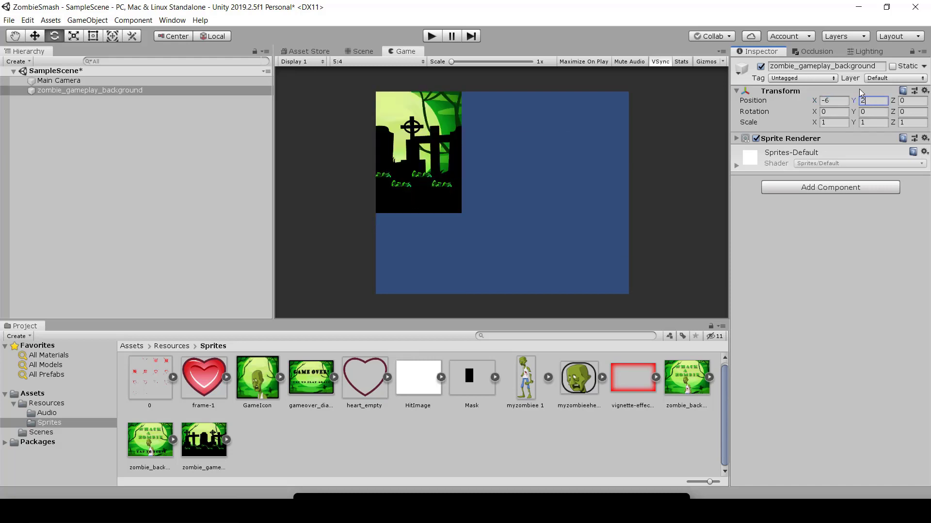
Step: Move the background freehand around the Scene view with the Move tool, ending at about X -1.88, Y -2.15
click(360, 49)
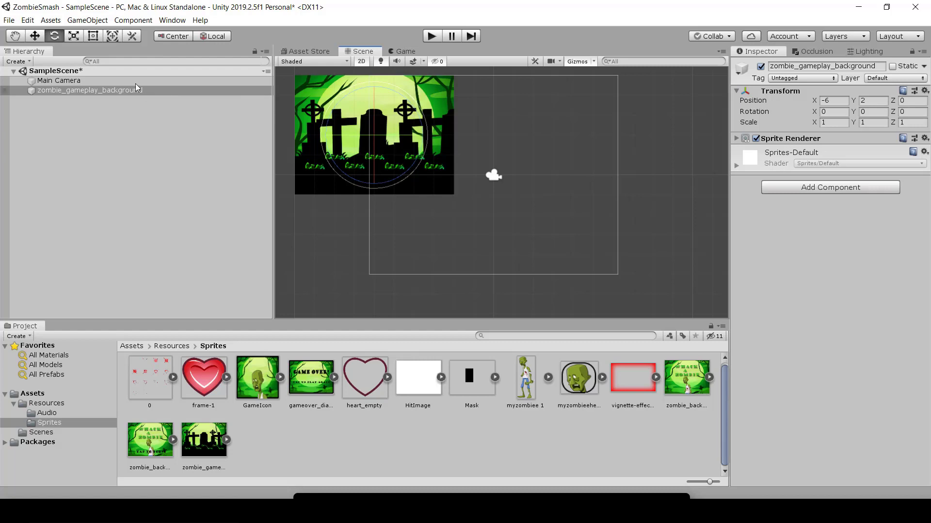
click(34, 37)
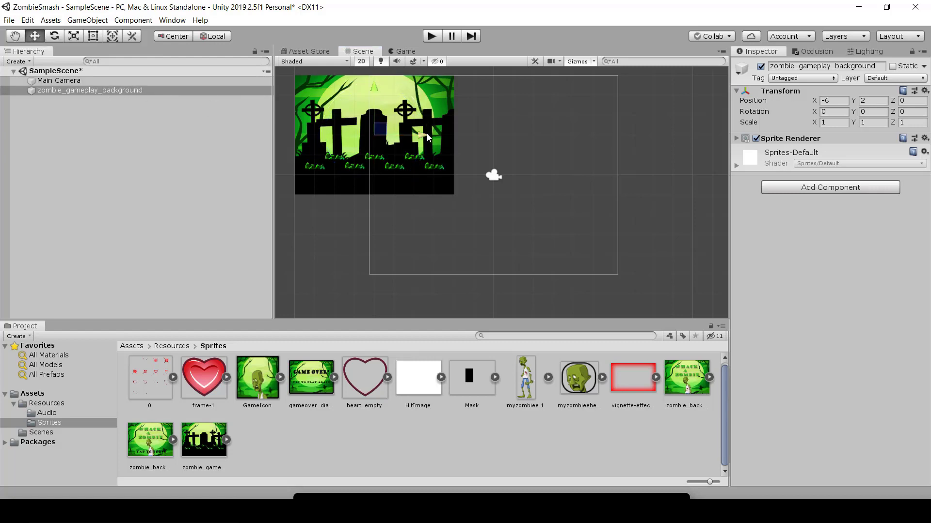
drag(426, 133, 543, 150)
drag(493, 93, 482, 168)
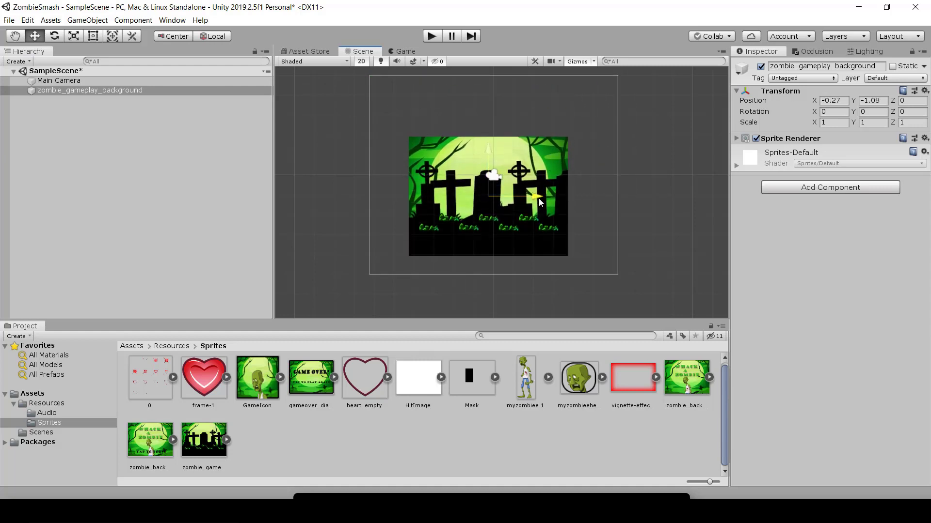
drag(528, 196, 558, 196)
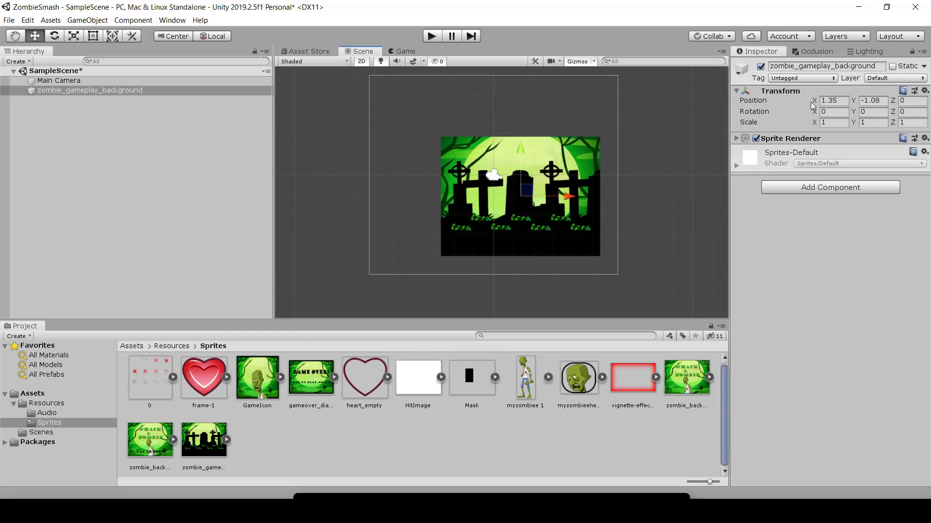
drag(569, 200, 482, 197)
drag(432, 151, 421, 97)
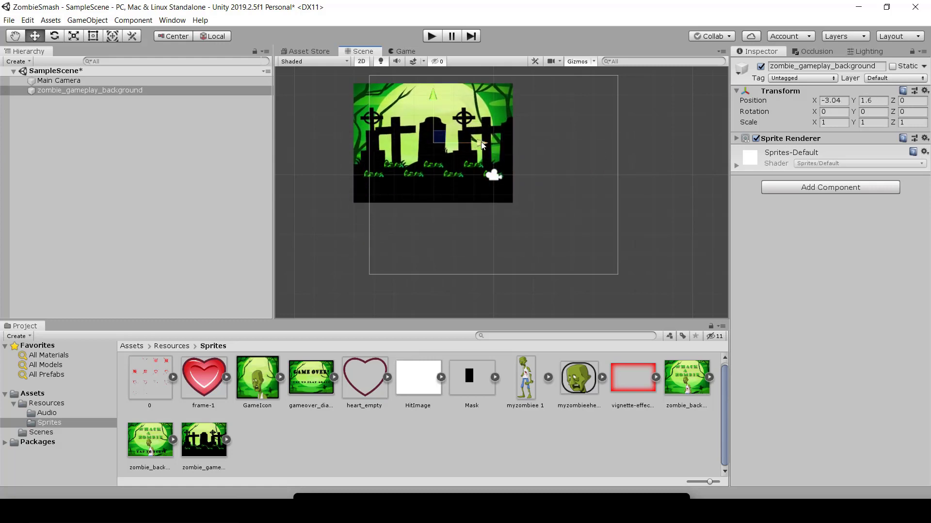
drag(481, 144, 554, 144)
drag(500, 94, 500, 166)
drag(548, 217, 499, 217)
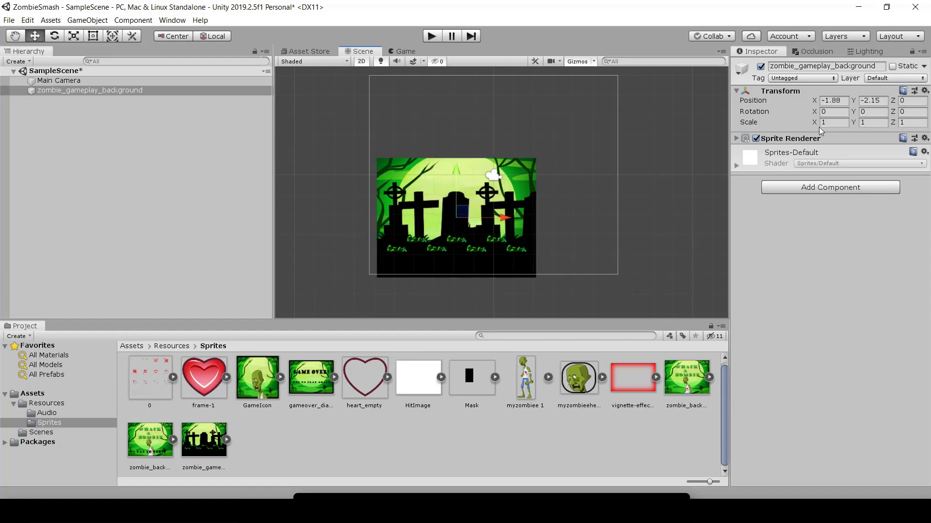
Step: Rotate the background freehand with the Rotate tool to about X -16.3, Y 23.7, Z -57.5
click(55, 37)
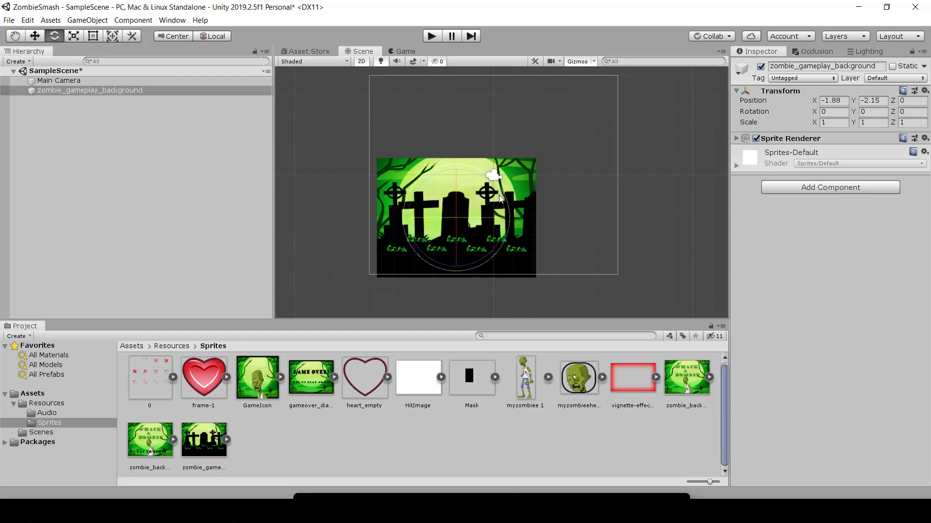
drag(503, 202, 499, 283)
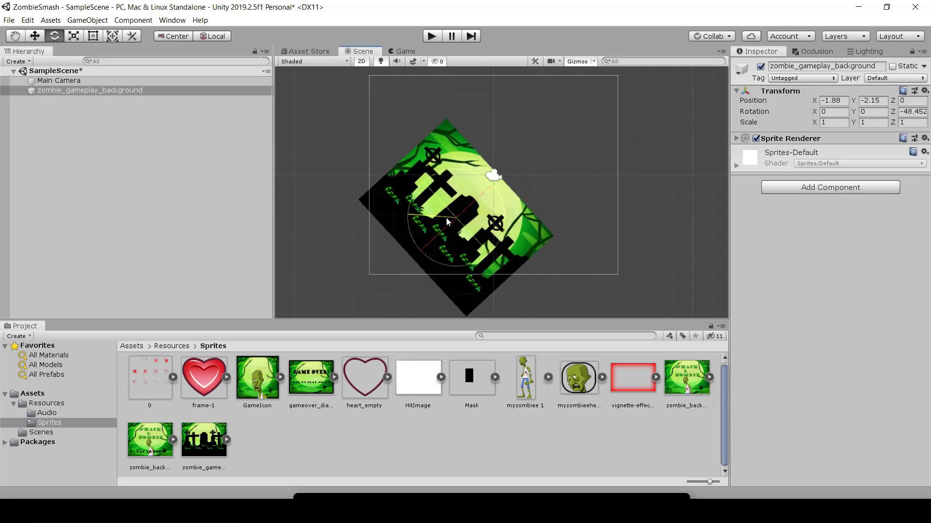
drag(410, 210, 368, 210)
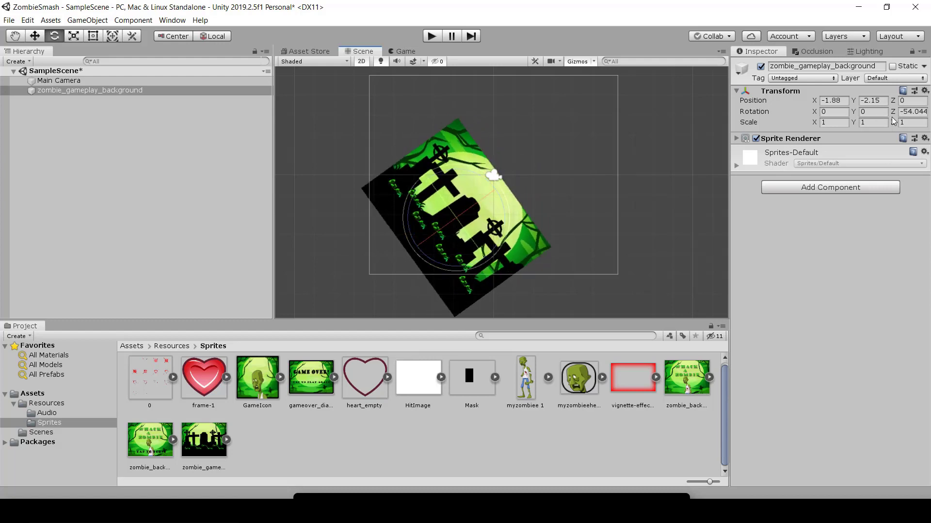
drag(470, 210, 454, 261)
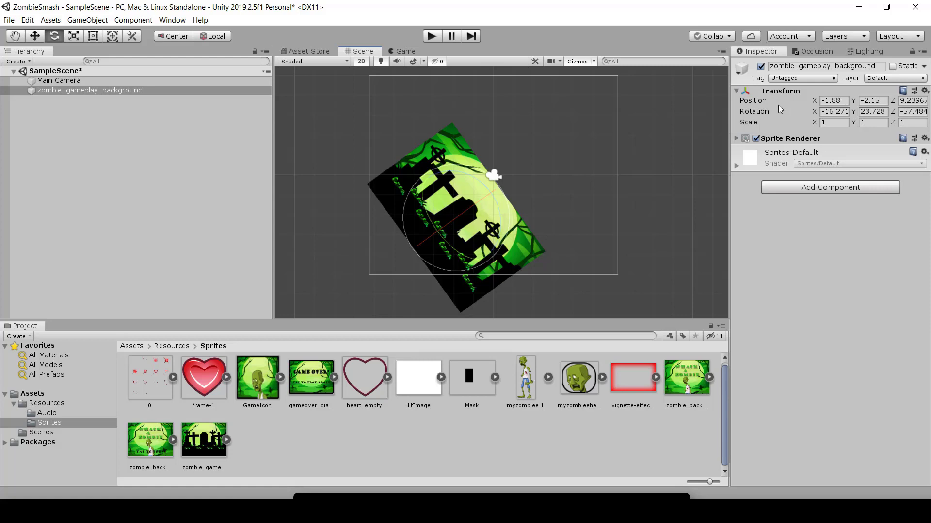
Step: Reset the background's position to 0 on X, Y and Z
click(839, 101)
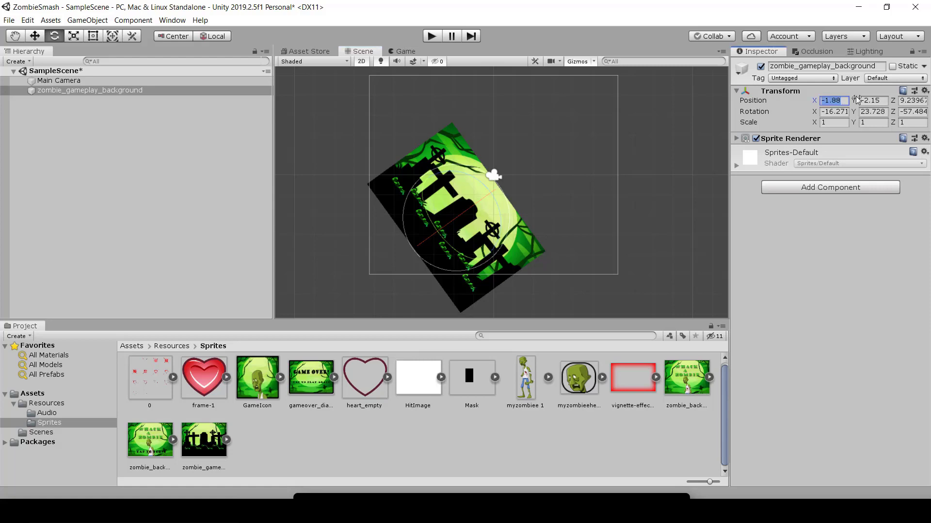
text(0)
key(Tab)
text(0)
key(Tab)
text(0)
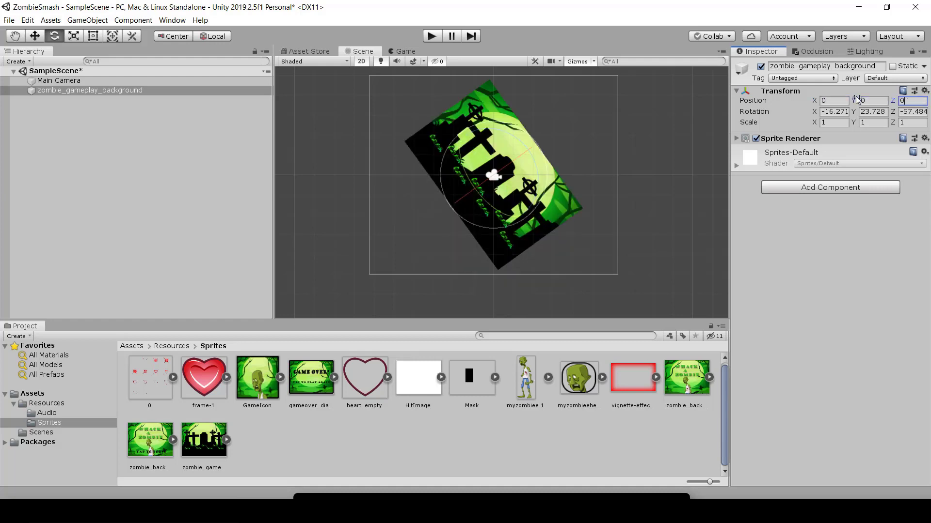
key(Tab)
Step: Reset the background's rotation to 0 on X, Y and Z
click(839, 109)
key(Tab)
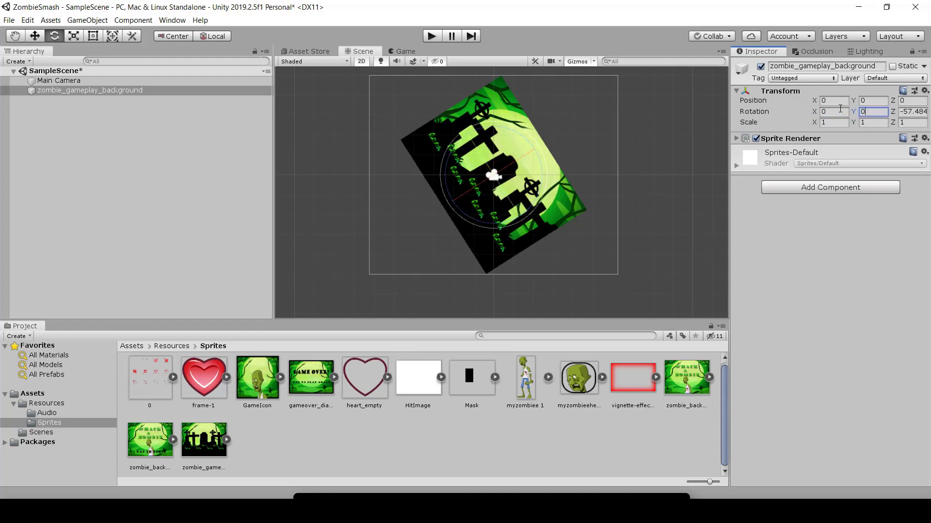
text(0)
key(Tab)
text(0)
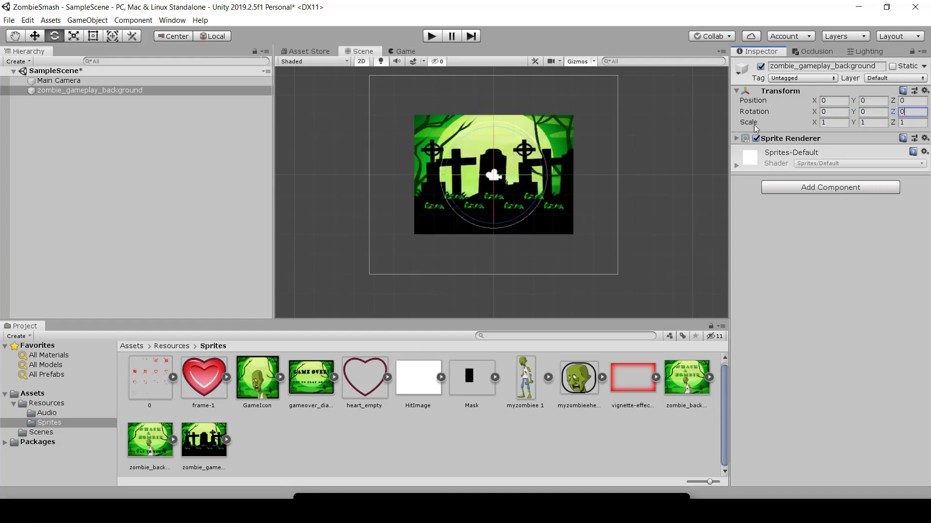
Step: Try stretching the background to an X scale of about 2.27, and undo the change
drag(815, 124, 836, 140)
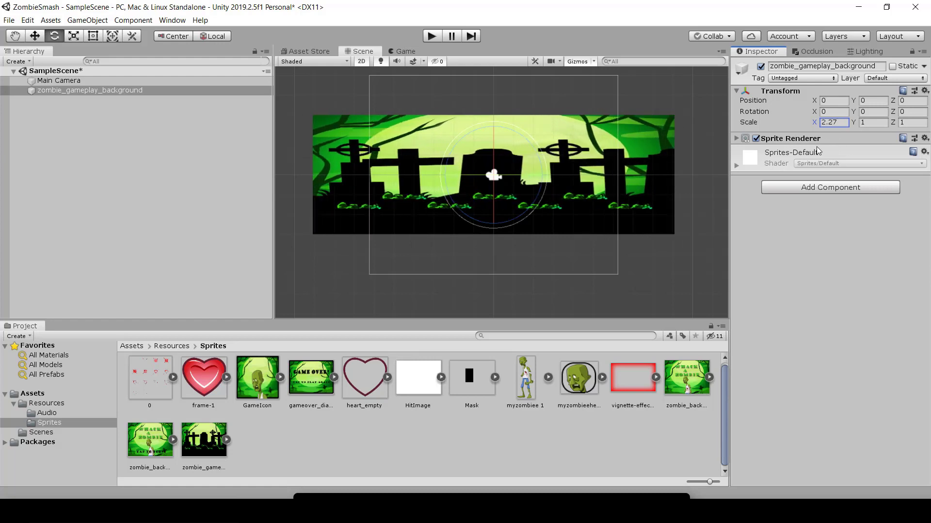
key(ctrl+z)
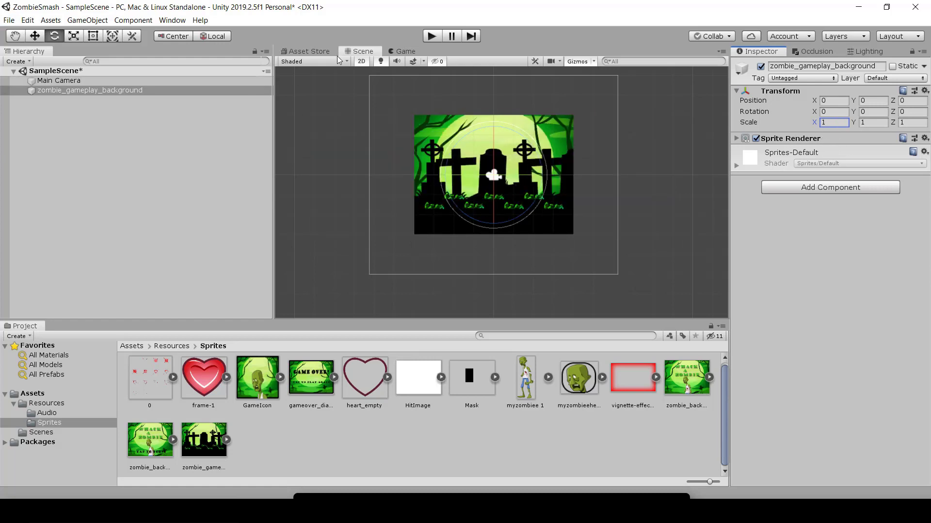
Step: Compare the Transforms of Main Camera and zombie_gameplay_background, and check the background in the Game view
click(62, 83)
click(69, 93)
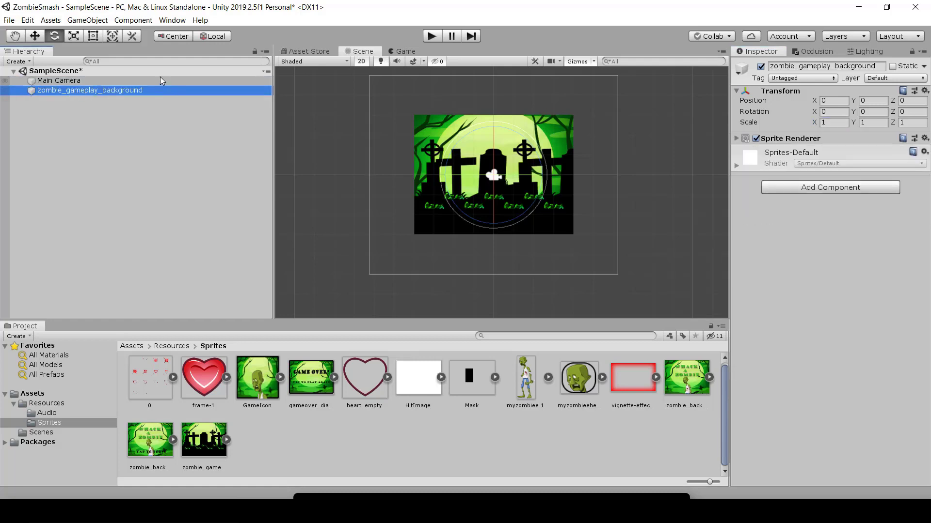
click(101, 82)
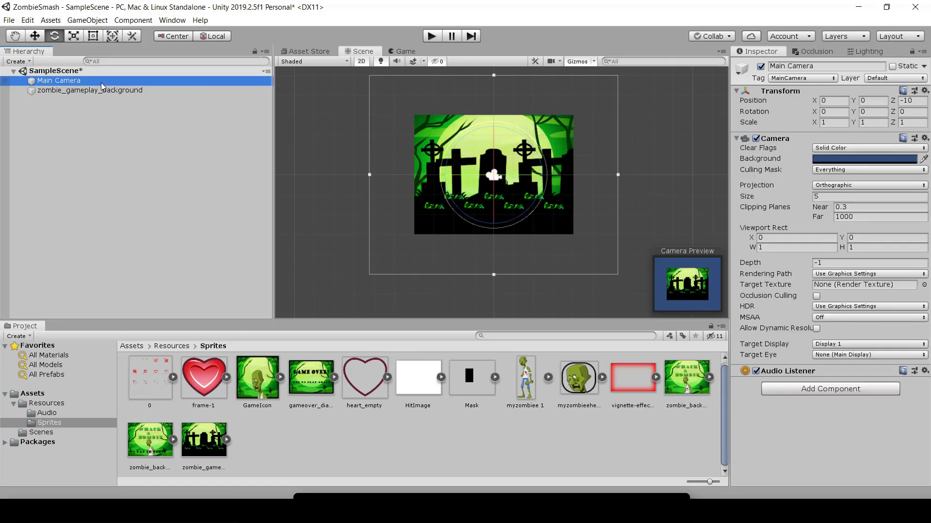
click(102, 93)
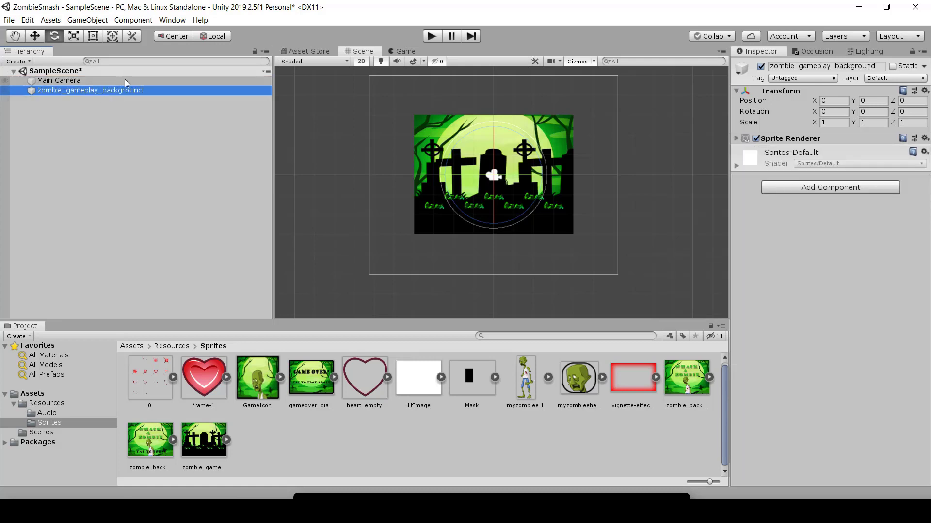
click(400, 53)
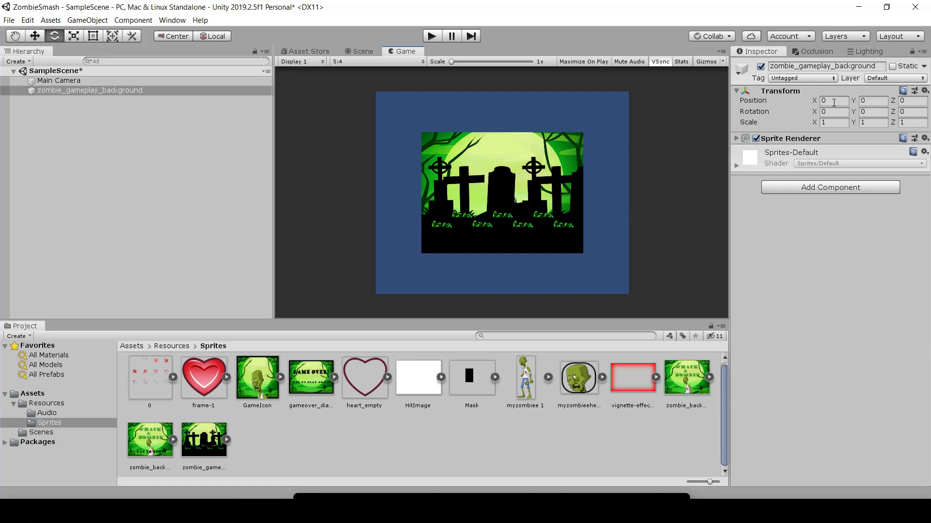
Step: Set the background's scale to 1.5 on X, Y and Z
click(831, 123)
text(1.5)
key(Tab)
text(1.5)
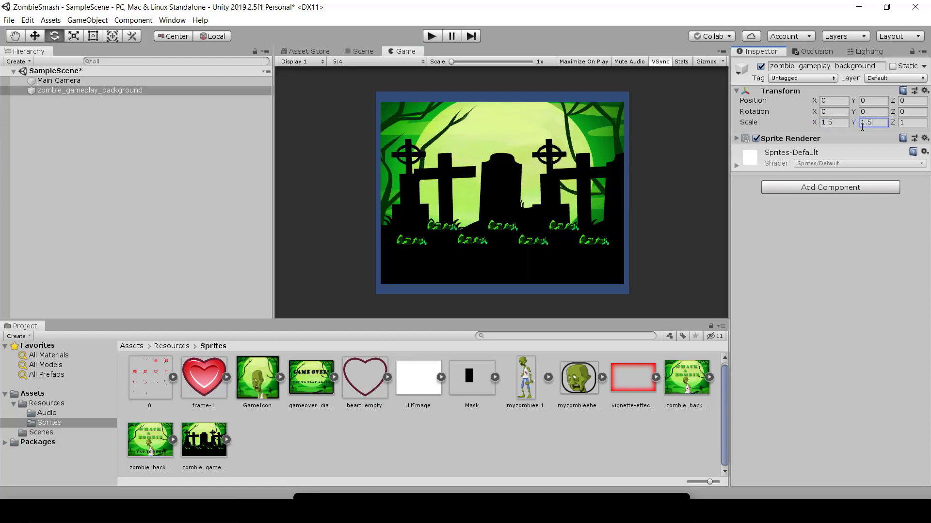
key(Tab)
text(1.5)
Step: Set the background's scale to 1.7 on X, Y and Z so it fills the camera frame
click(838, 124)
text(1.7)
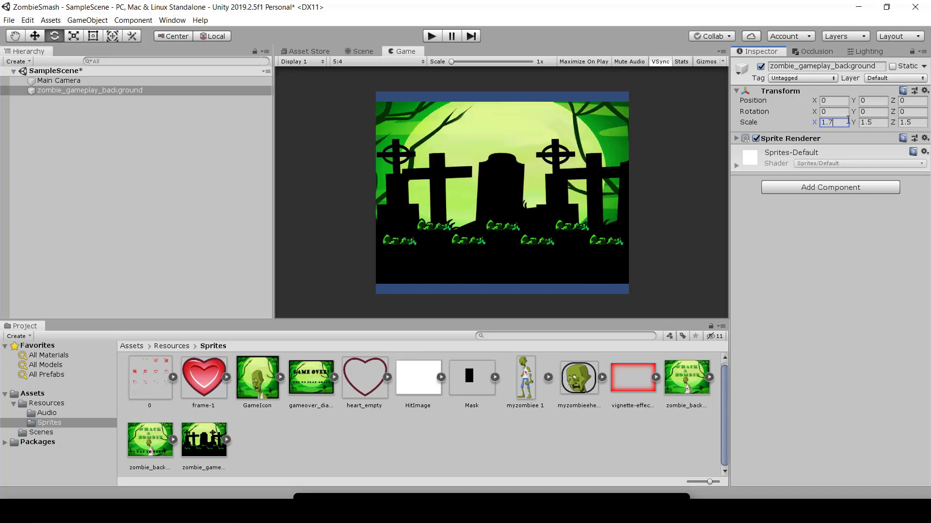
key(Tab)
text(1.7)
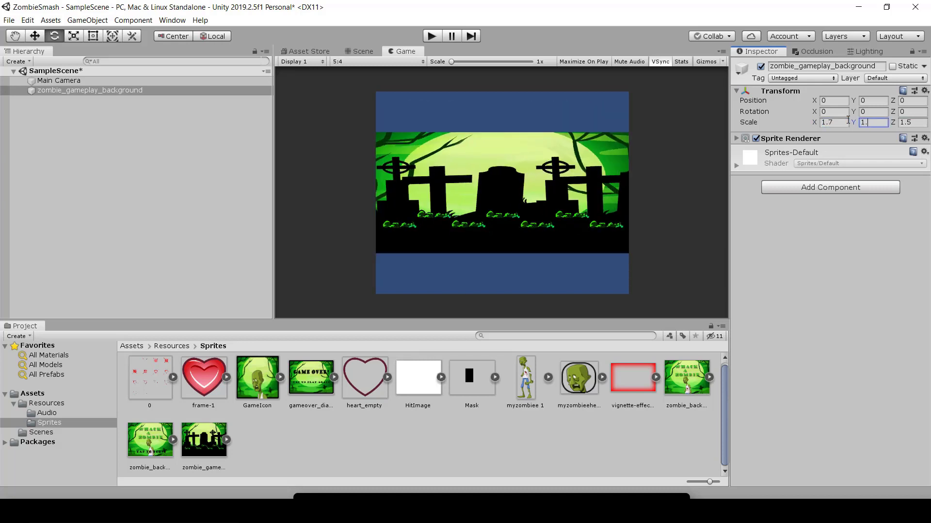
key(Tab)
text(1.7)
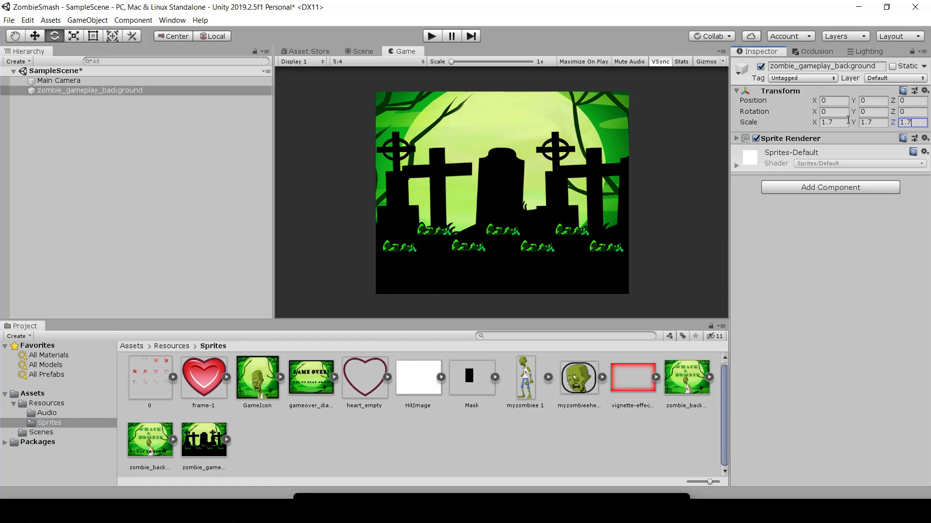
Step: Run the game and preview the background with Maximize On Play, and stop playback
click(431, 36)
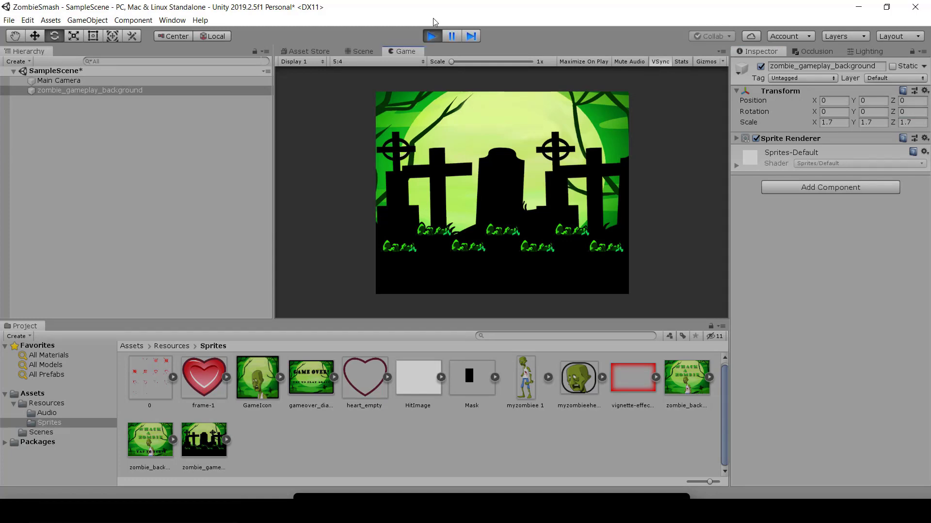
click(577, 62)
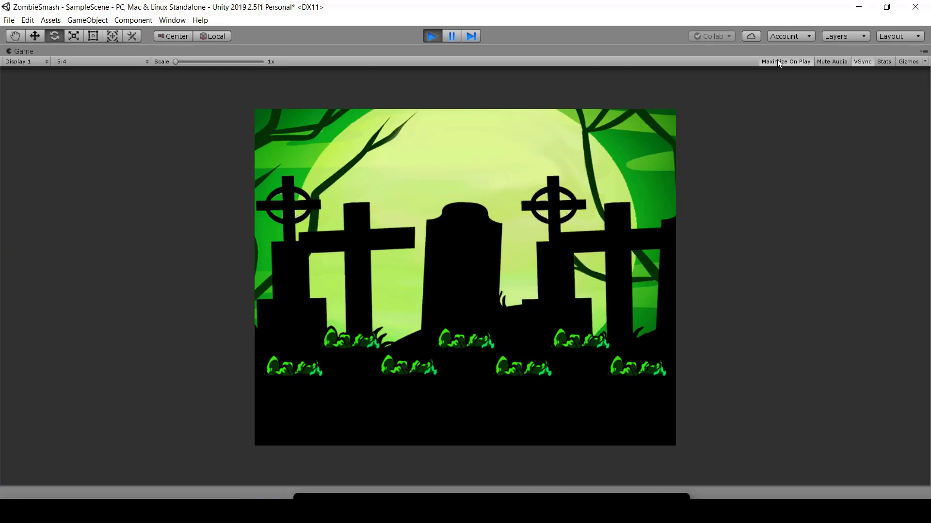
click(431, 36)
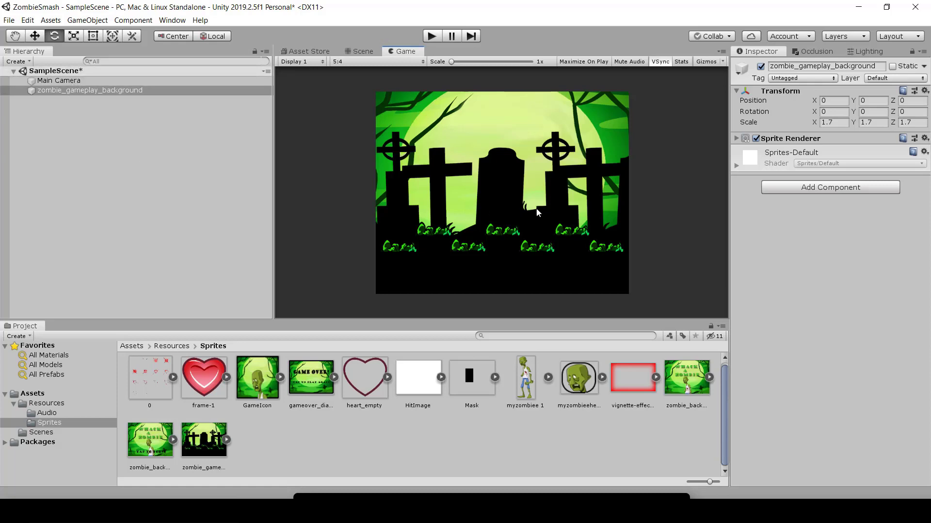
Step: Rename the zombie_gameplay_background object as Background
click(88, 84)
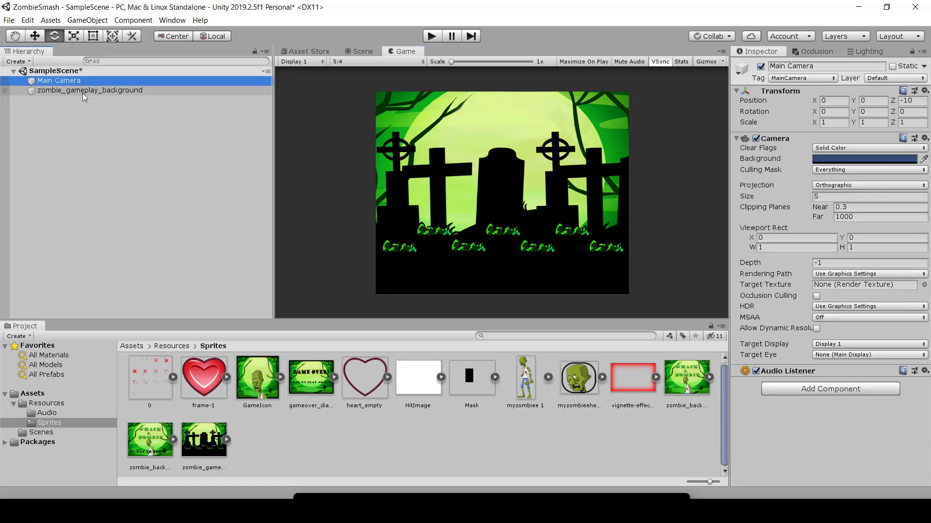
click(82, 92)
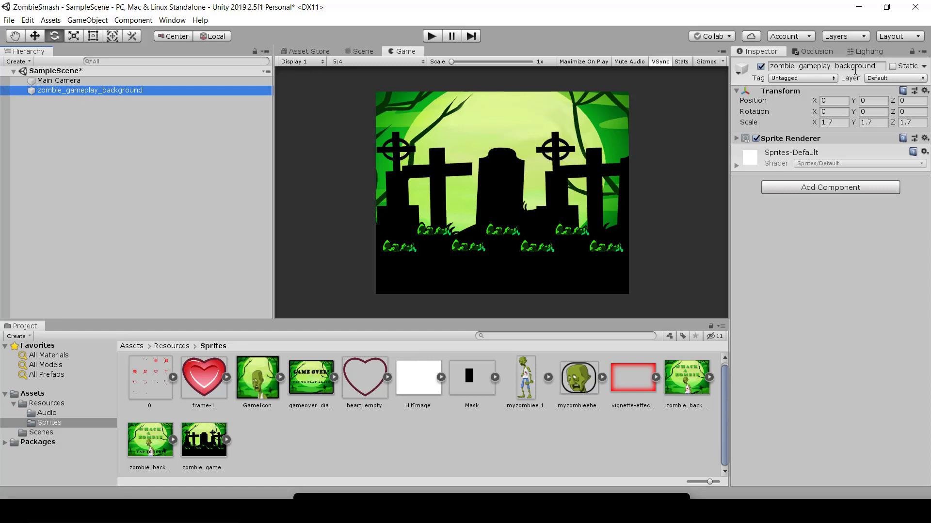
click(876, 68)
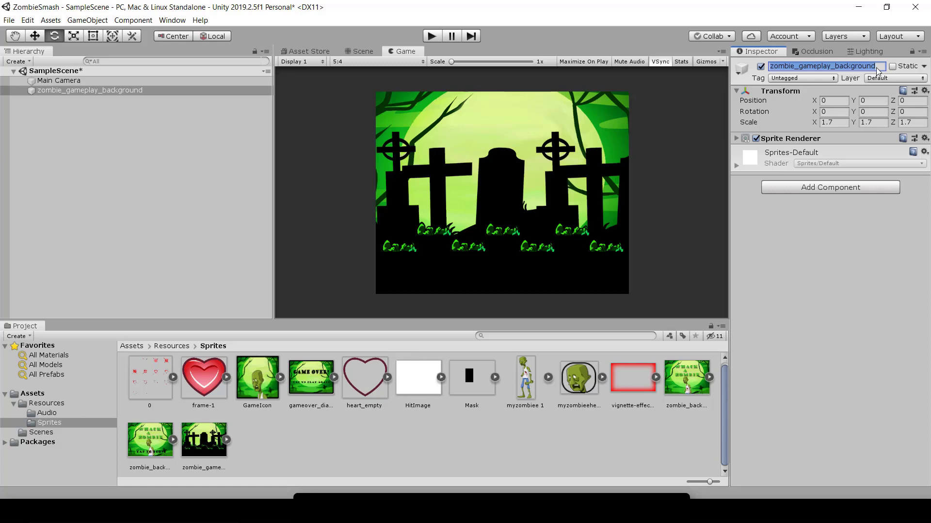
text(Background)
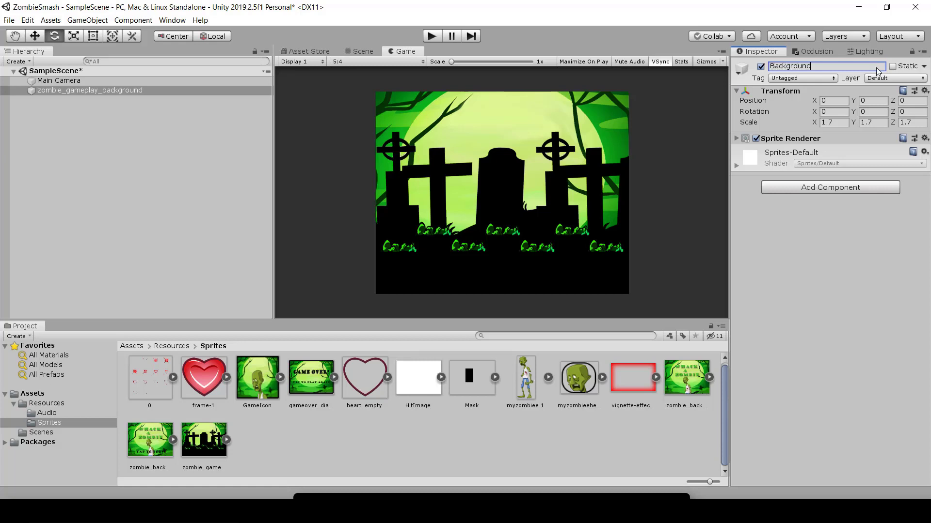
key(Return)
Step: Compare the components of the Main Camera and Background objects
click(47, 81)
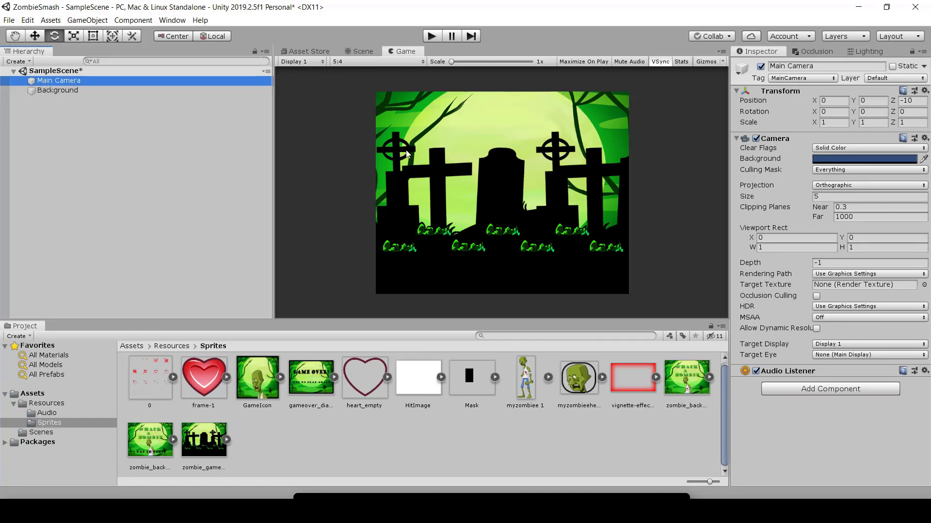
click(57, 92)
click(56, 81)
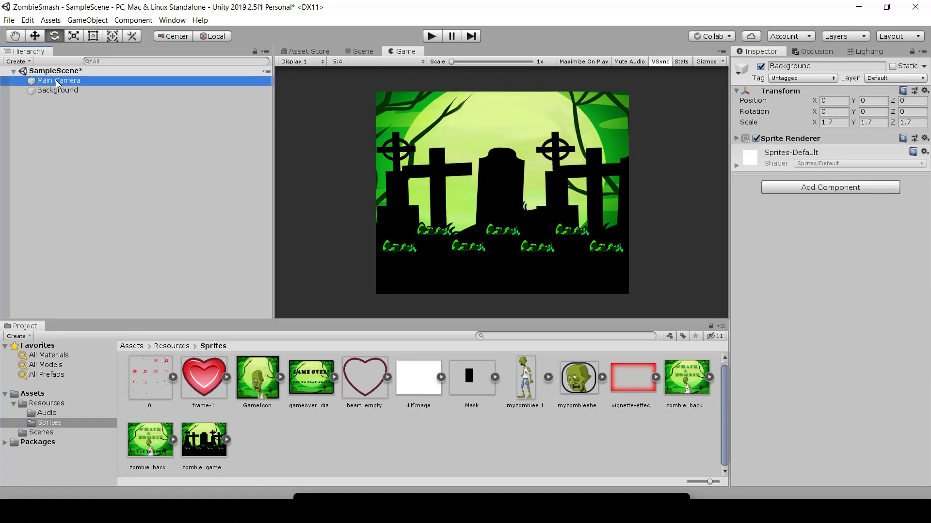
click(88, 90)
click(86, 82)
click(85, 92)
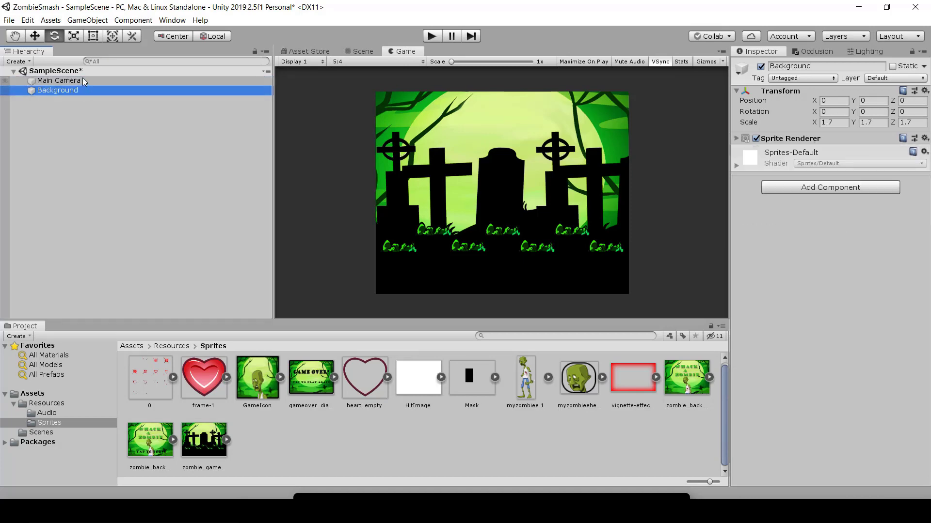
click(82, 80)
click(79, 89)
click(75, 83)
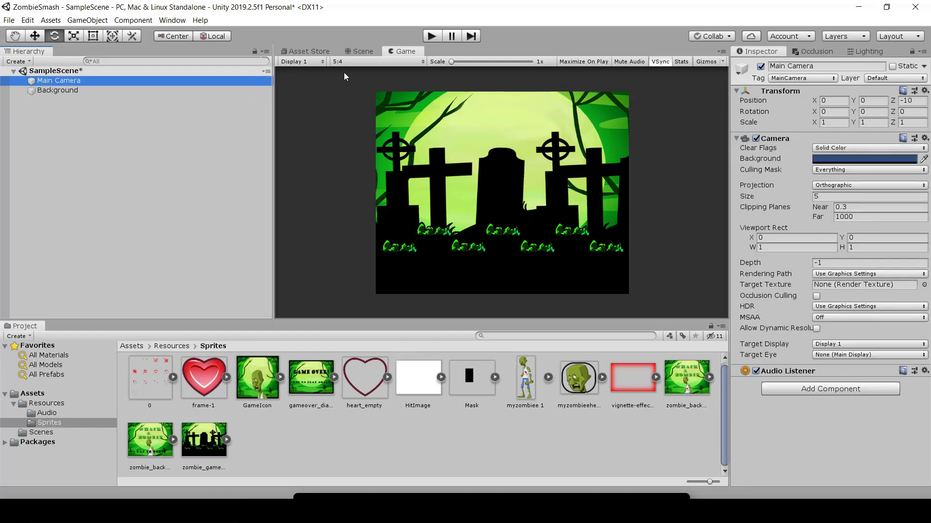
Step: Switch to the Scene view and focus it on Main Camera
click(359, 51)
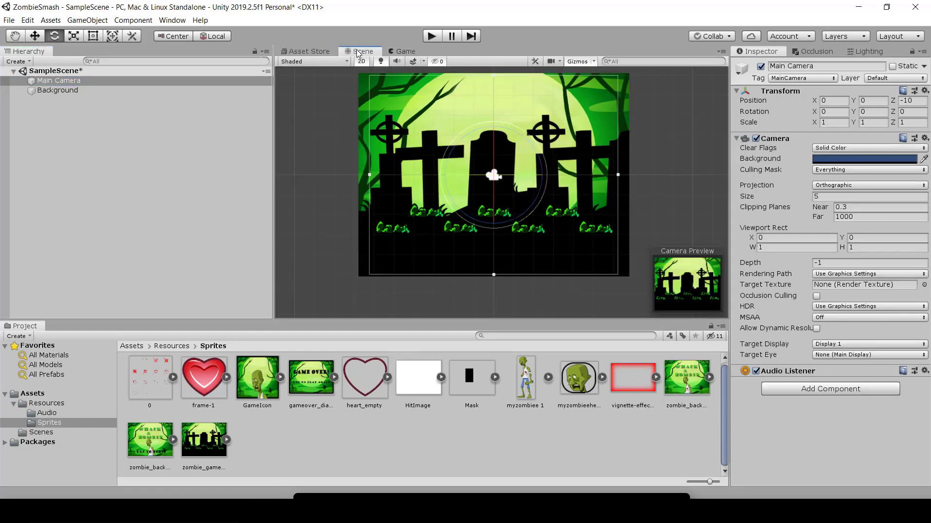
click(71, 91)
click(76, 82)
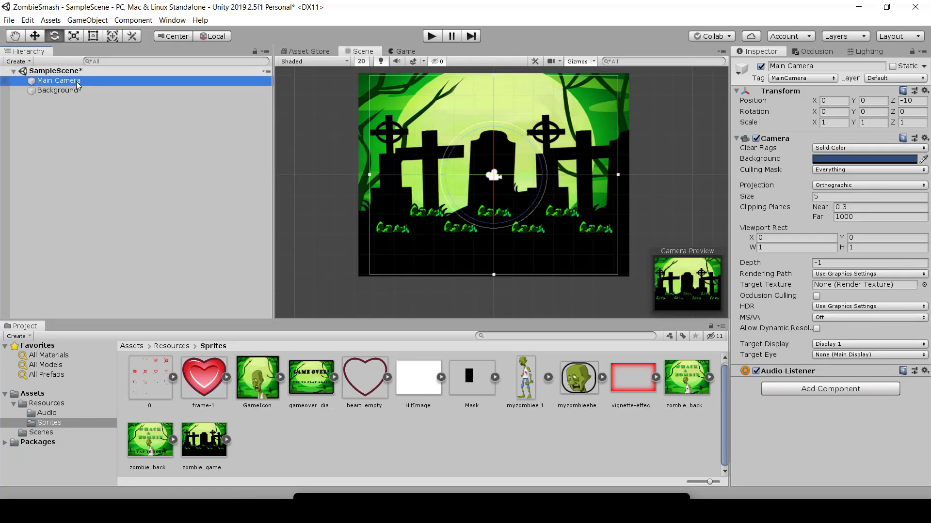
double_click(77, 81)
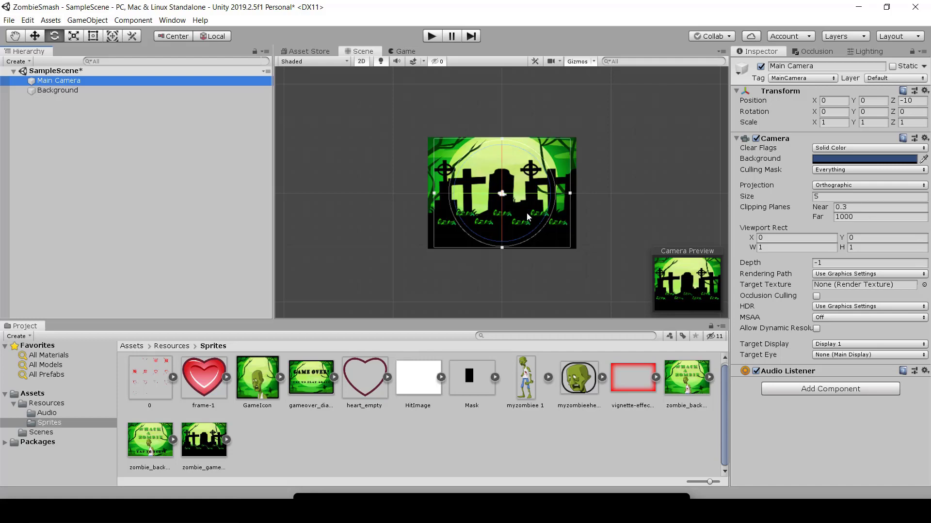
Step: Try moving Main Camera along X and Y, ending at about X -0.28 and Y -0.37, while watching the camera preview
scroll(512, 174, up, 5)
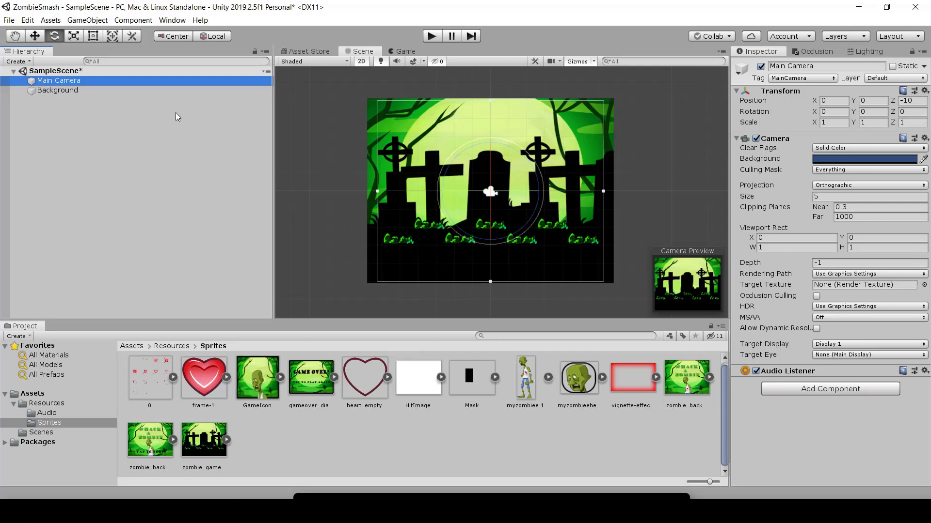
click(35, 36)
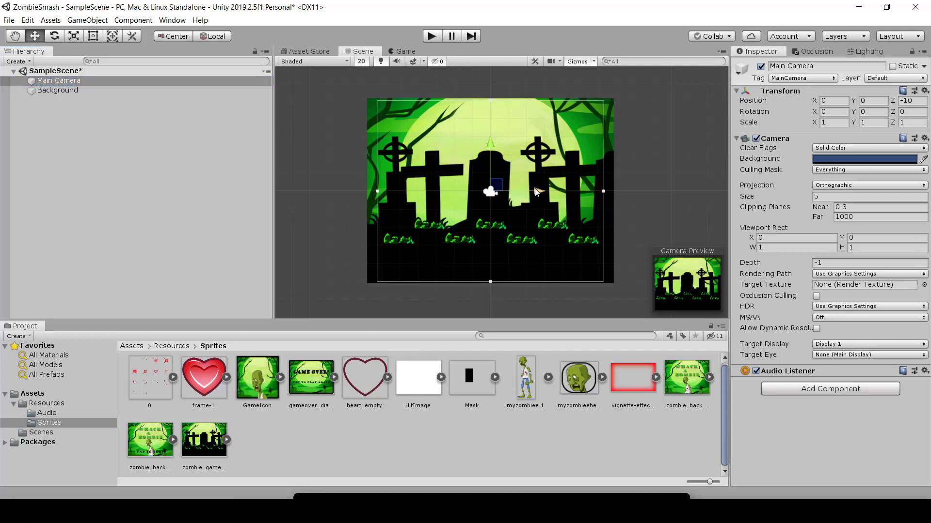
drag(537, 192, 574, 198)
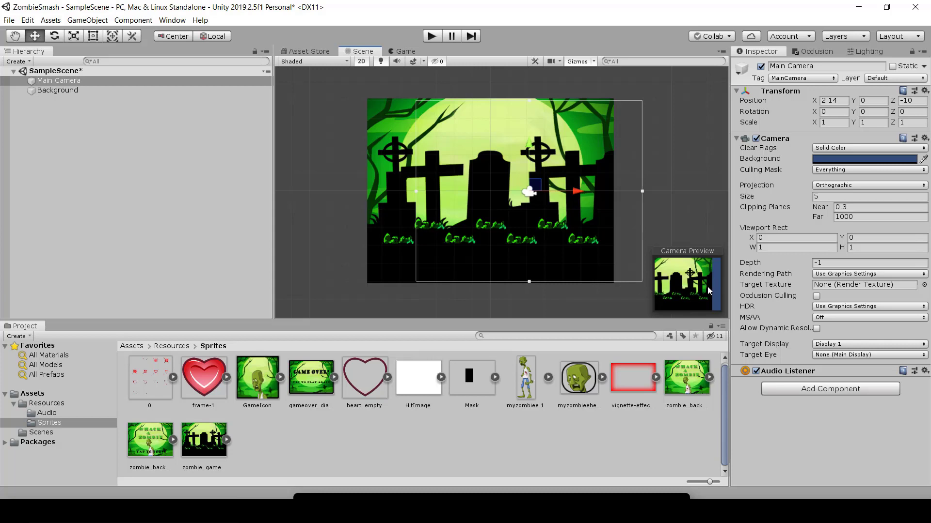
drag(581, 192, 473, 196)
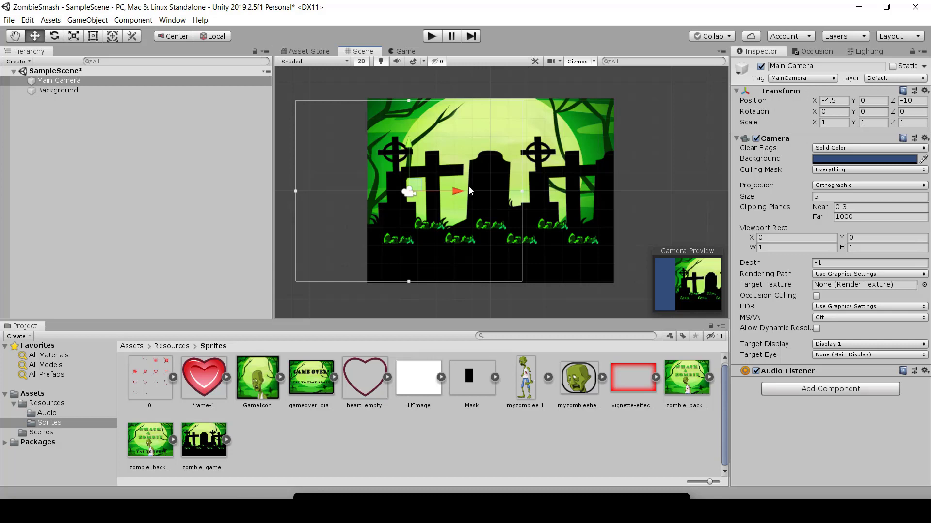
drag(456, 191, 539, 205)
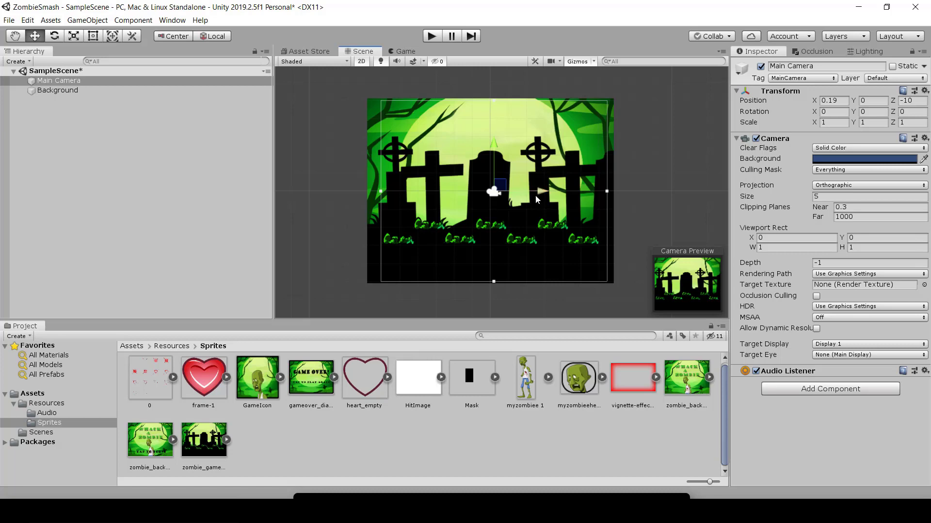
drag(541, 194, 533, 190)
drag(487, 141, 487, 147)
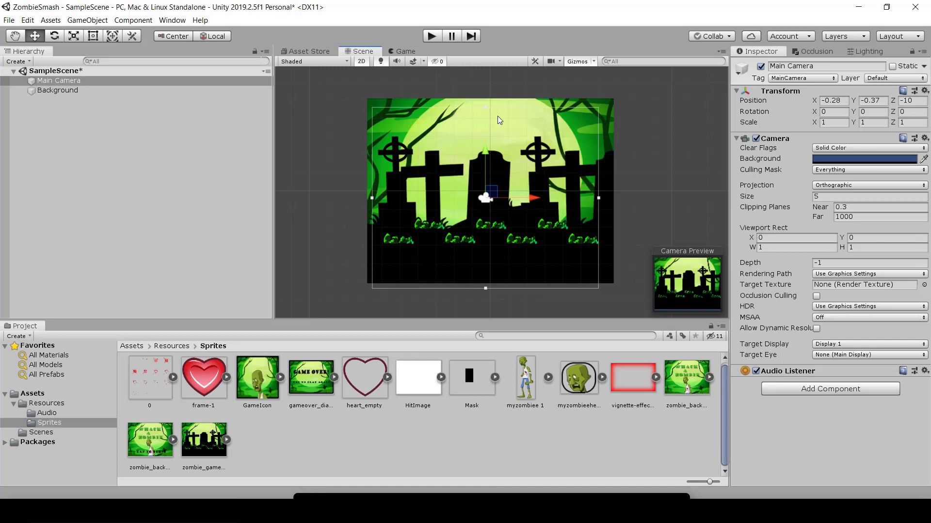
Step: Set Main Camera's position to X 0, Y 0 and Z -10
click(842, 101)
text(0)
key(Tab)
text(0)
key(Tab)
text(0)
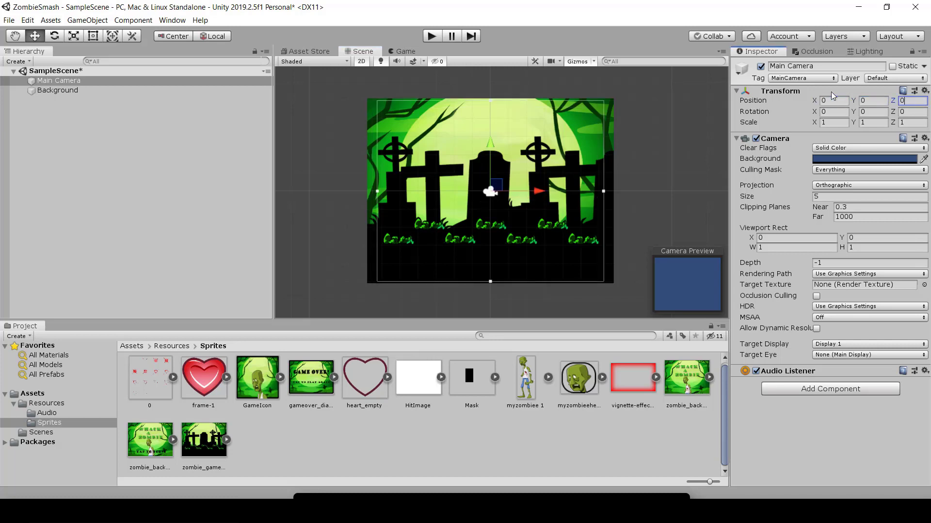
key(BackSpace)
text(-10)
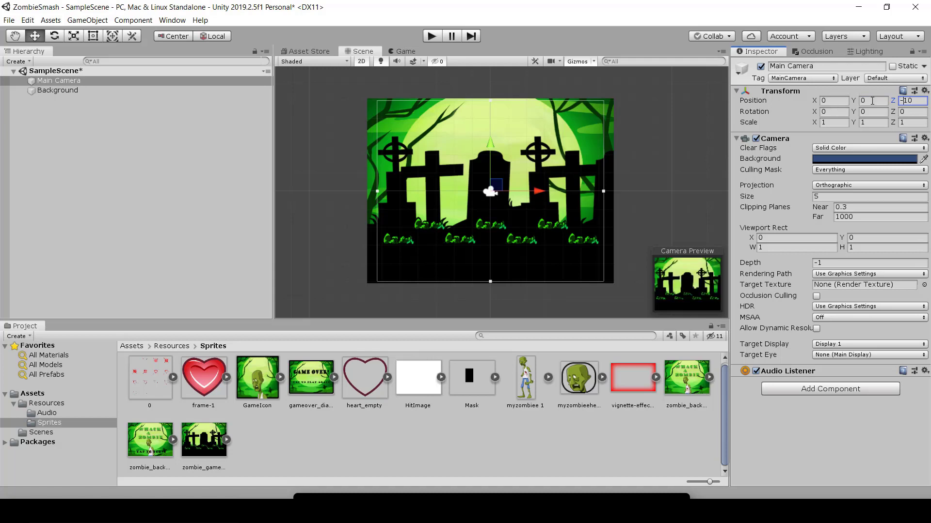
click(841, 101)
click(887, 101)
click(905, 100)
Step: Examine the distance between Main Camera and the background in 3D, and return the Scene view to 2D
click(362, 61)
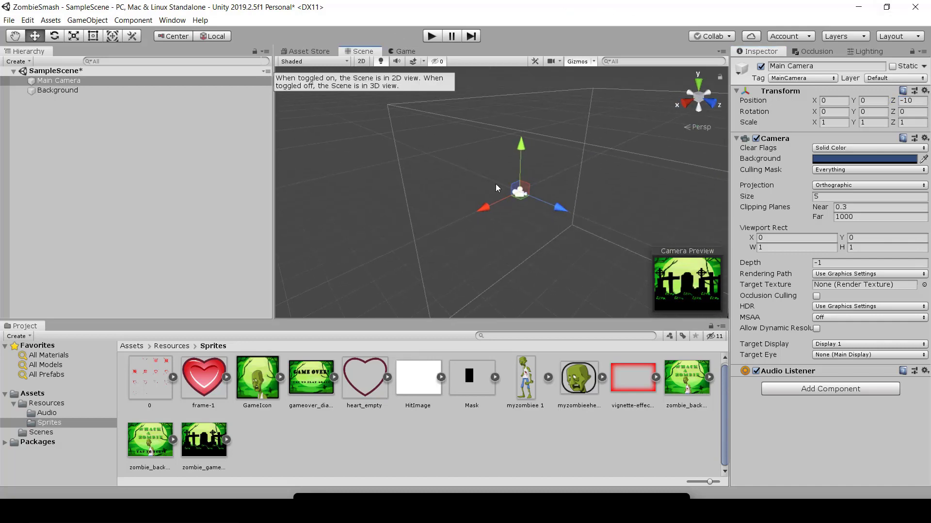
alt+drag(497, 188, 212, 141)
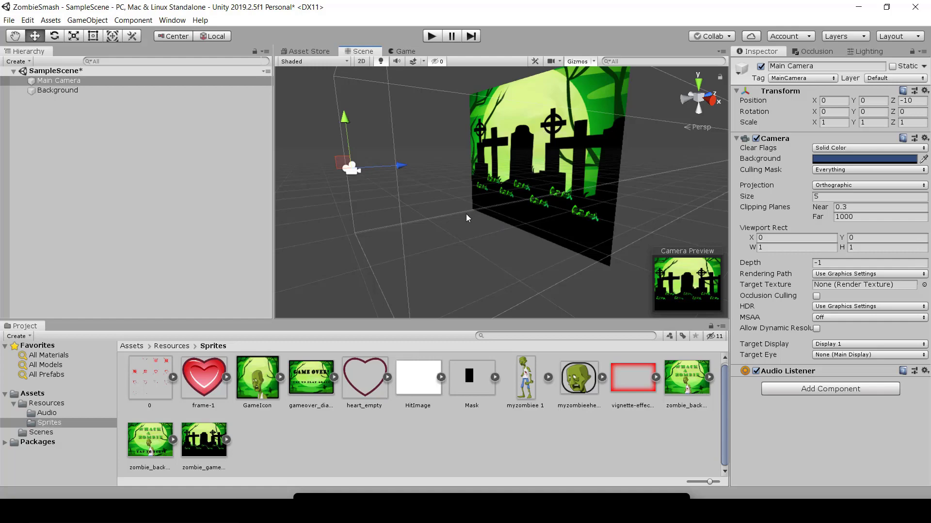
alt+drag(466, 214, 388, 110)
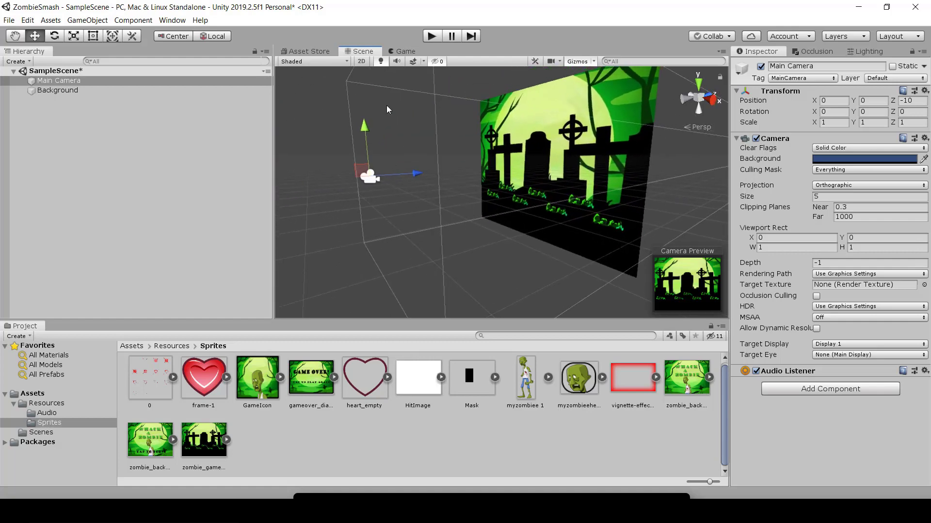
click(361, 62)
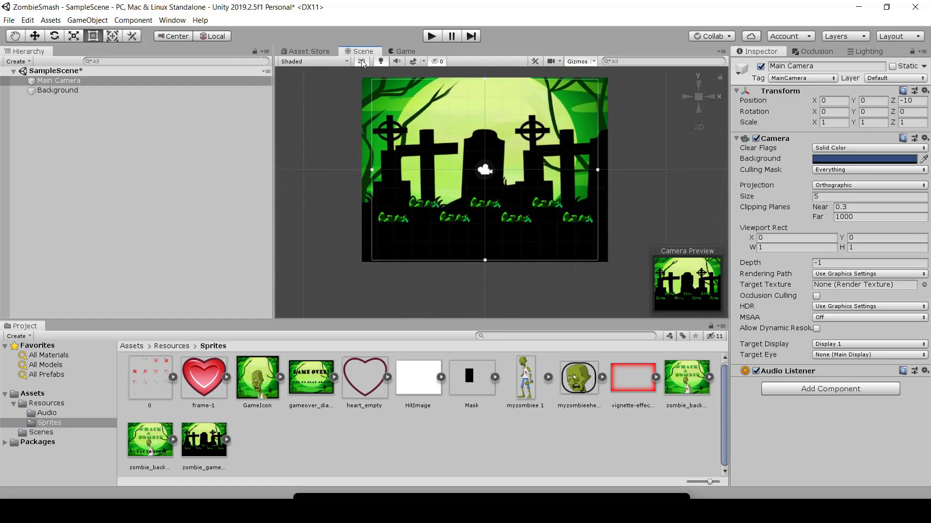
click(362, 62)
click(362, 61)
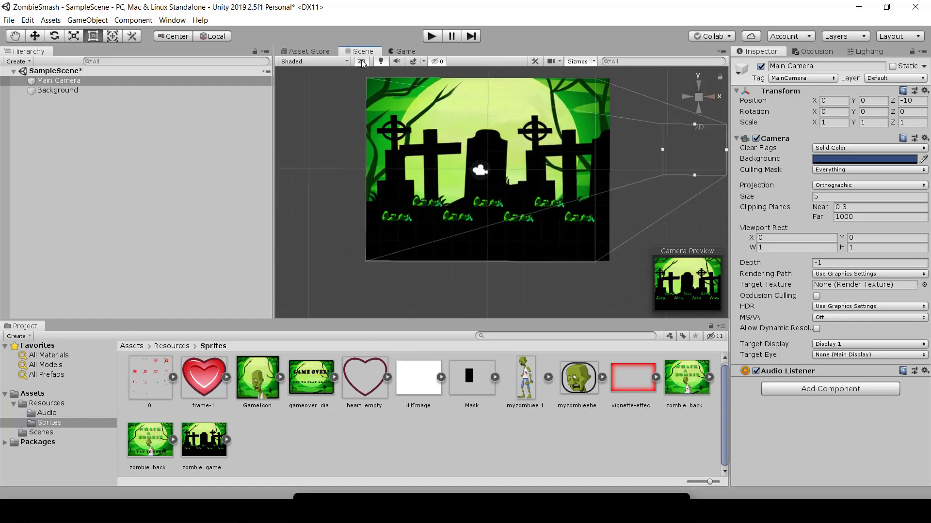
click(362, 62)
click(361, 61)
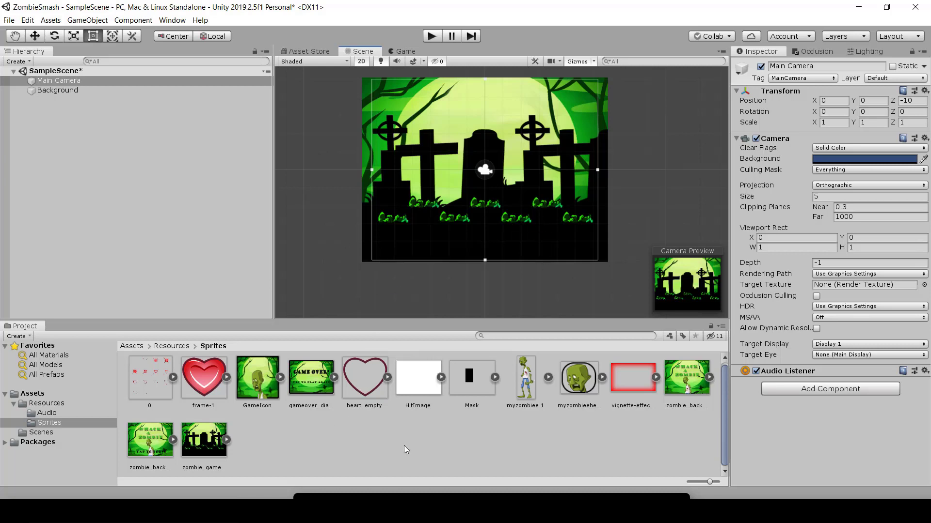
Step: Add the myzombiee 1 sprite from the Sprites folder to SampleScene as a new object
click(524, 393)
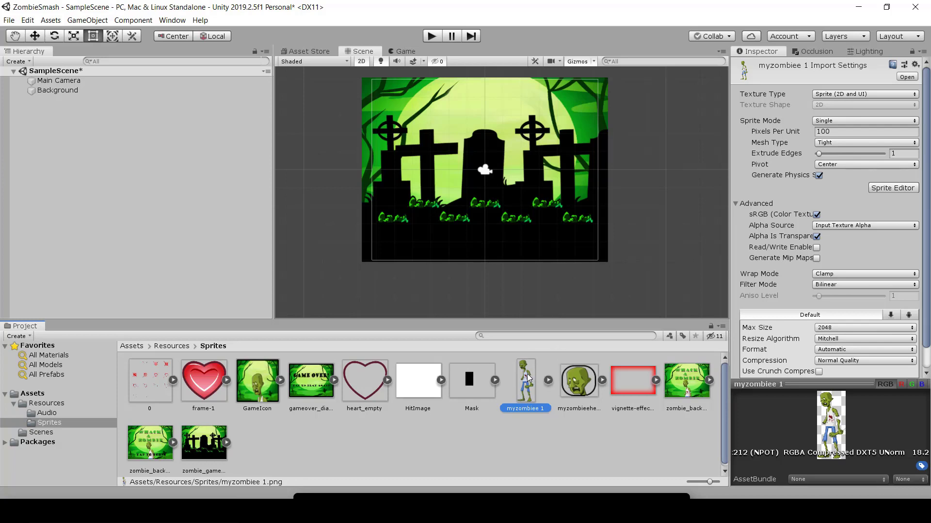
click(173, 188)
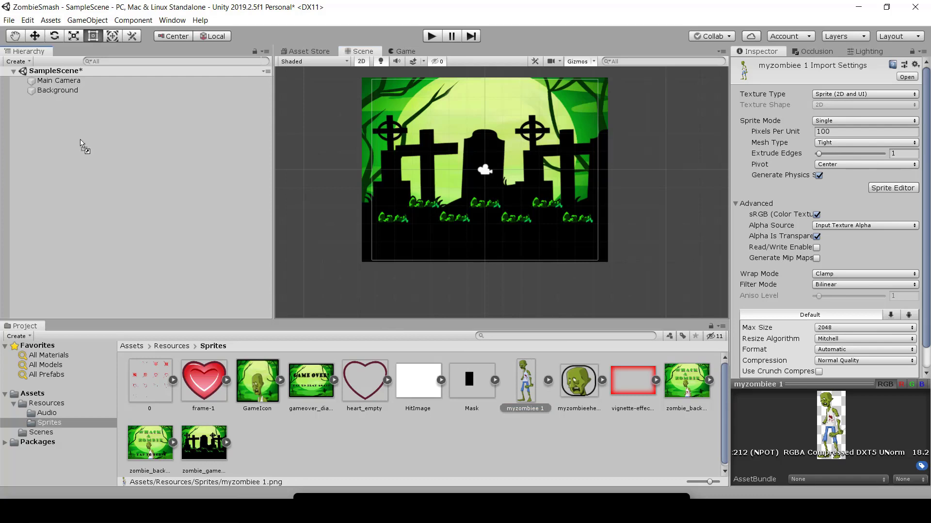
drag(81, 142, 75, 141)
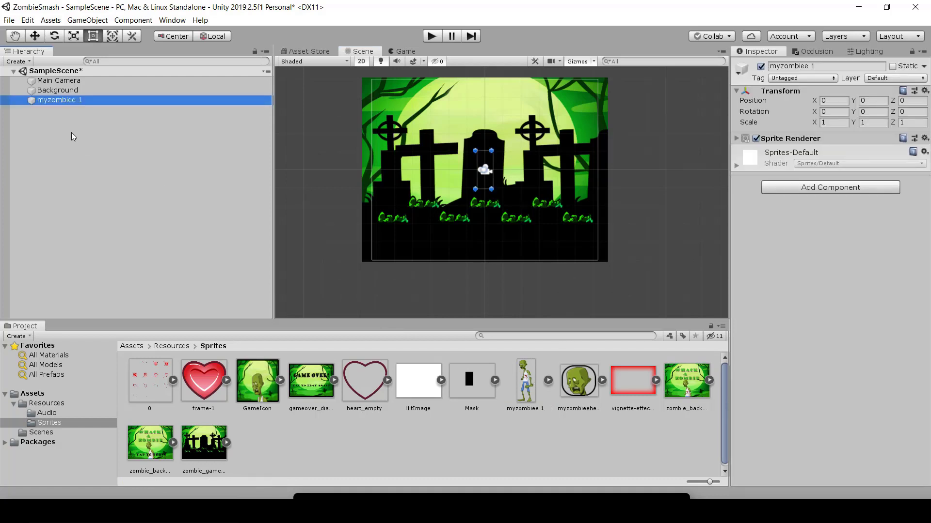
Step: Check whether the zombie shows in the Scene and Game views, run the game briefly, and stop playback
scroll(503, 186, up, 3)
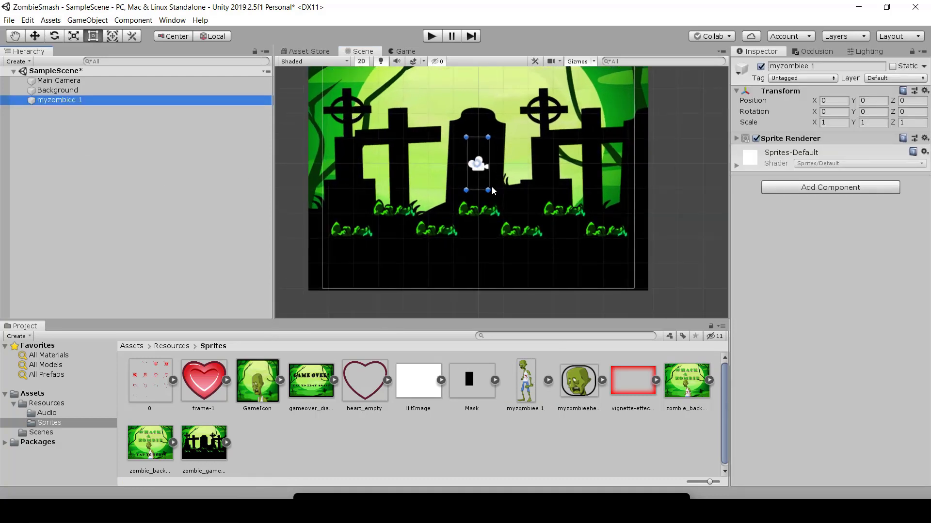
click(386, 211)
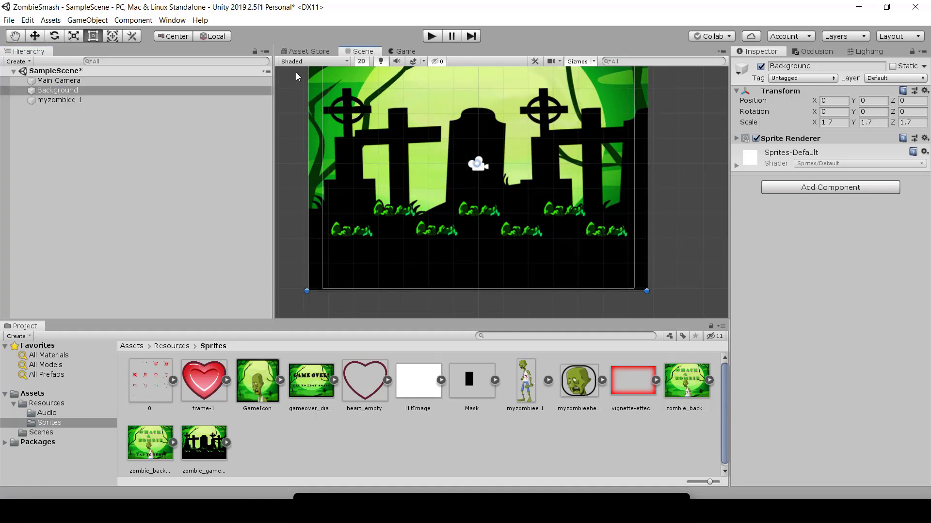
click(403, 51)
click(363, 52)
click(400, 52)
click(430, 36)
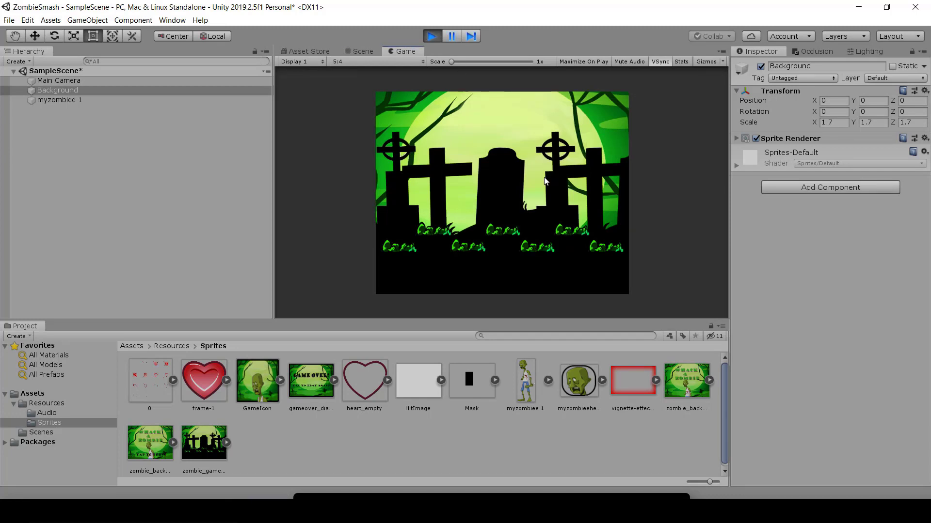
click(430, 37)
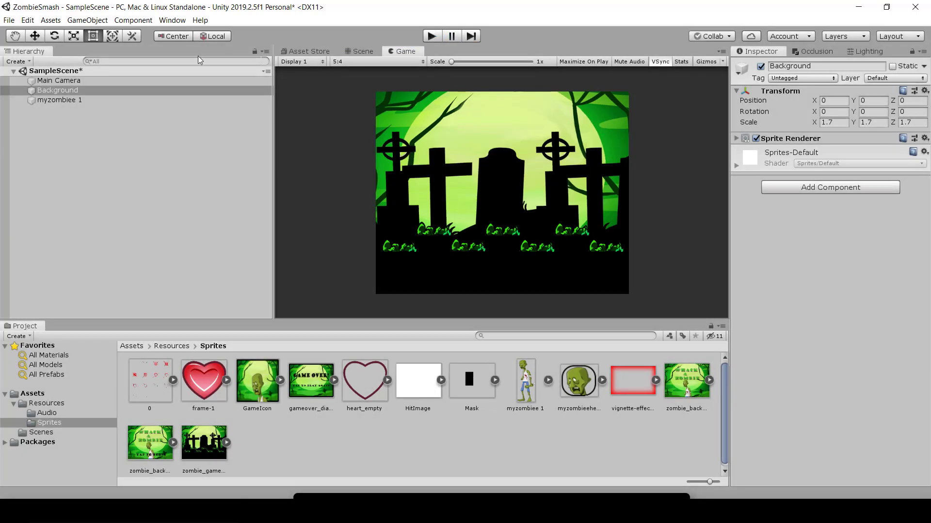
Step: Compare myzombiee 1 with Background and expand Background's Sprite Renderer settings
click(73, 100)
click(66, 91)
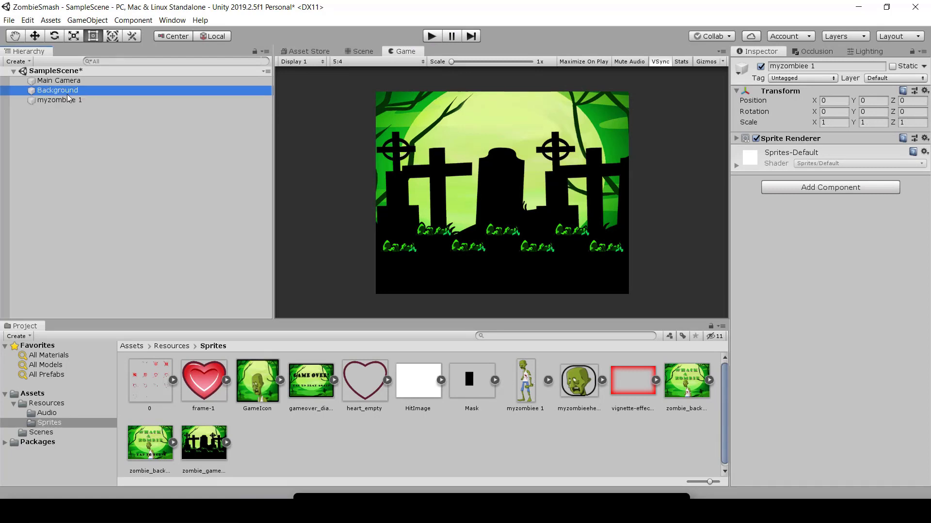
click(62, 101)
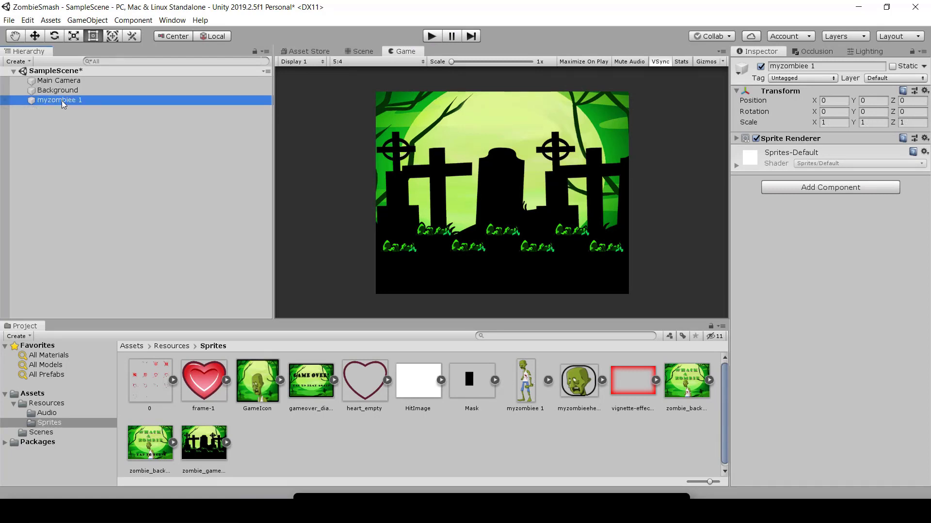
click(58, 91)
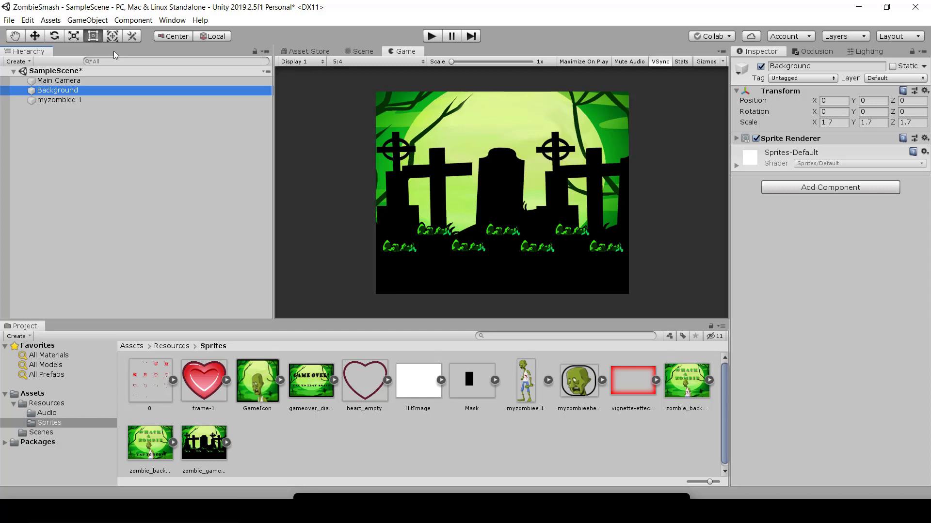
click(736, 138)
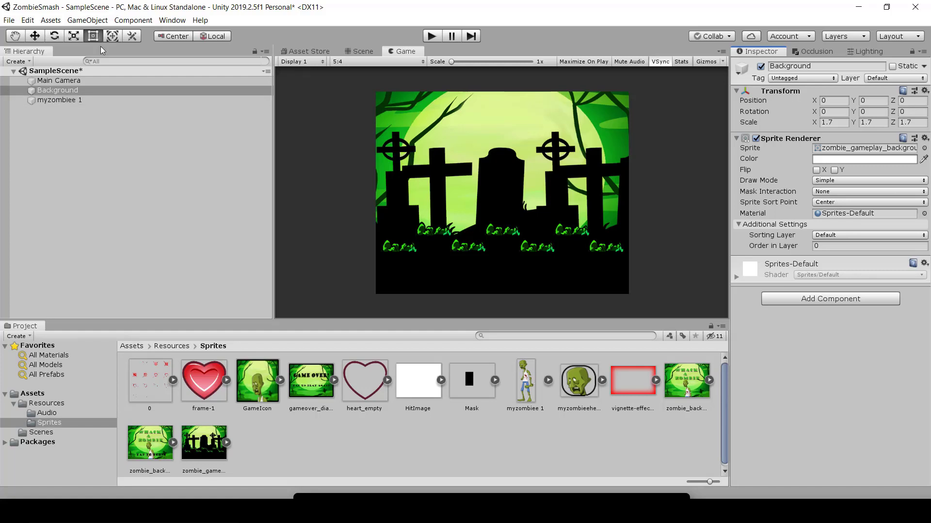
Step: Compare myzombiee 1 with Background, toggling Background's Sprite Renderer off and on to check what lies behind it
click(97, 101)
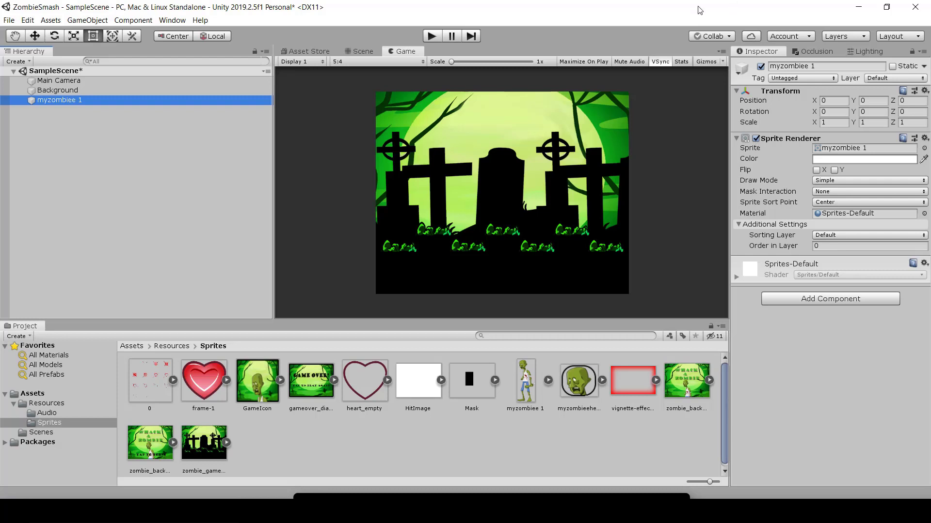
click(111, 92)
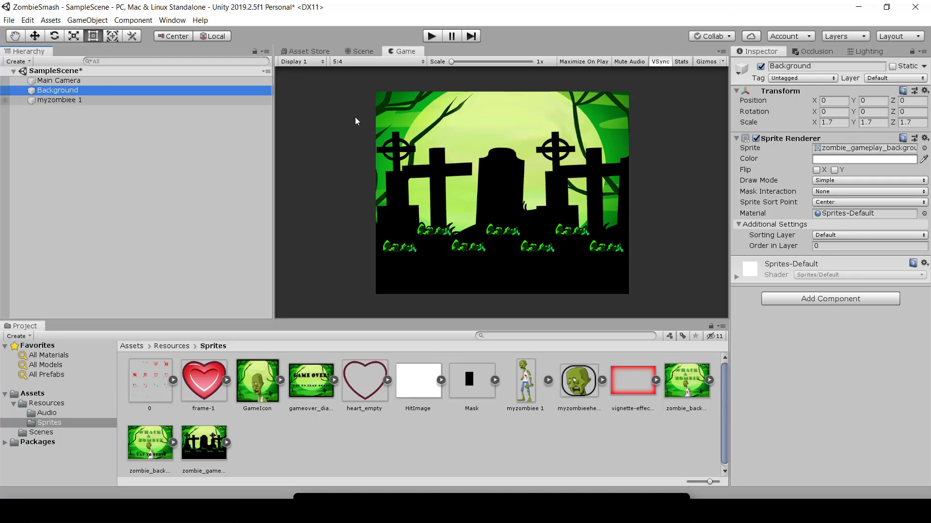
click(756, 138)
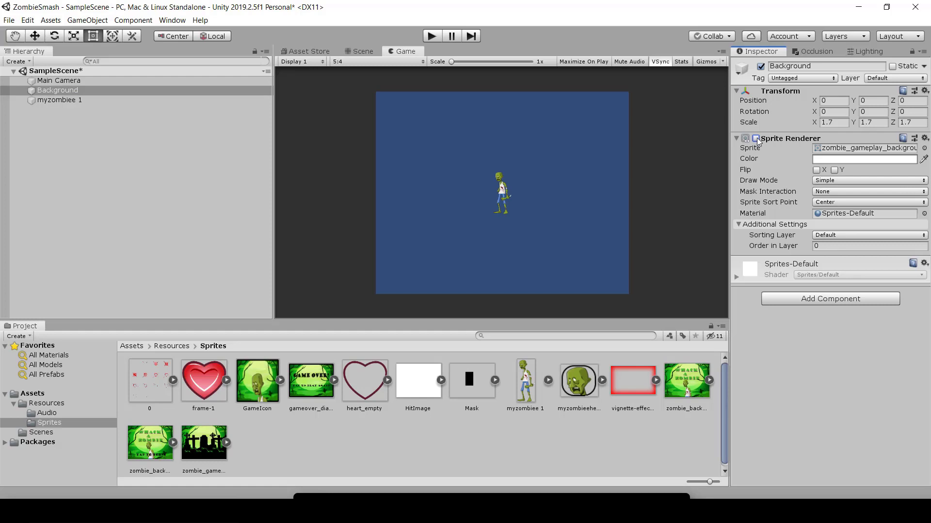
click(755, 138)
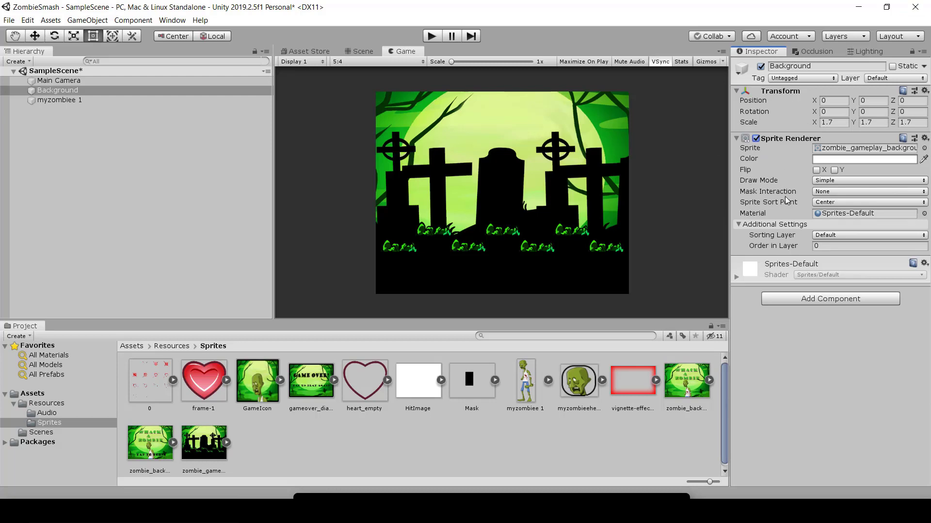
click(757, 139)
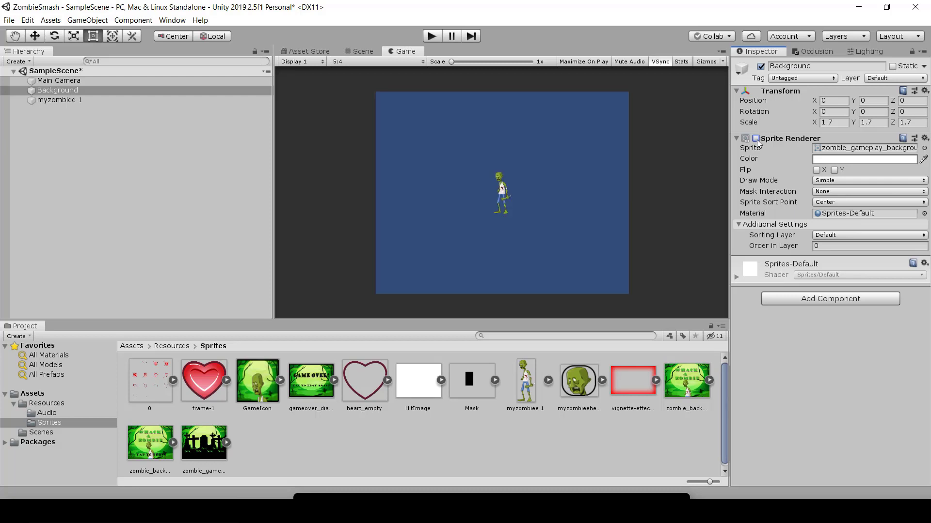
click(757, 139)
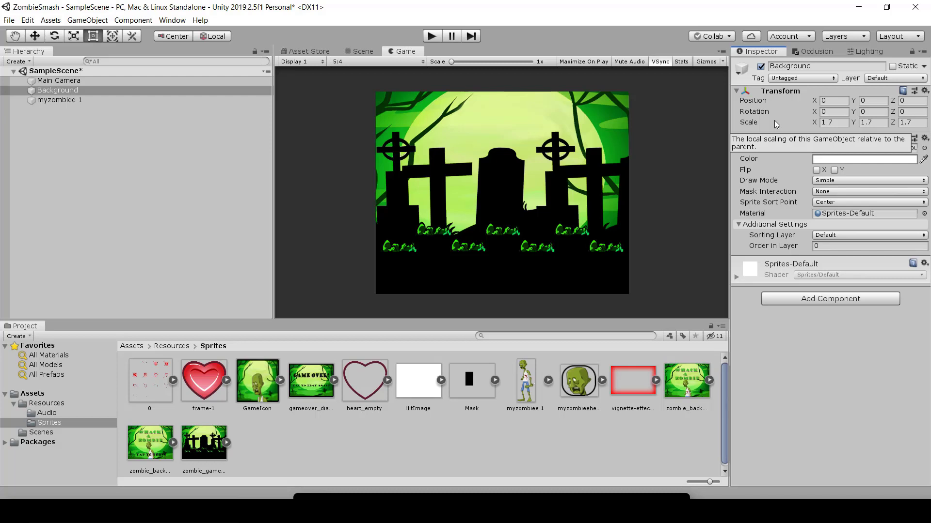
Step: Set the Order in Layer of myzombiee 1 to 1
click(68, 102)
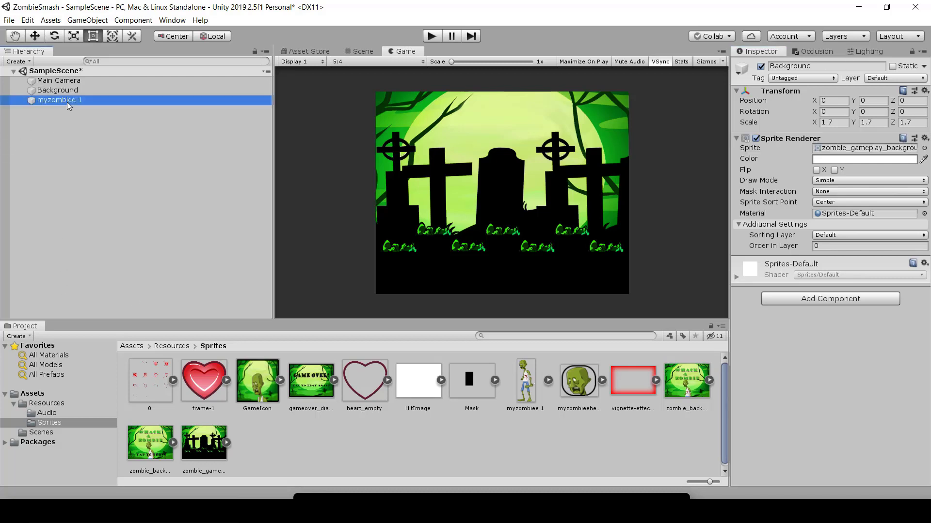
click(820, 246)
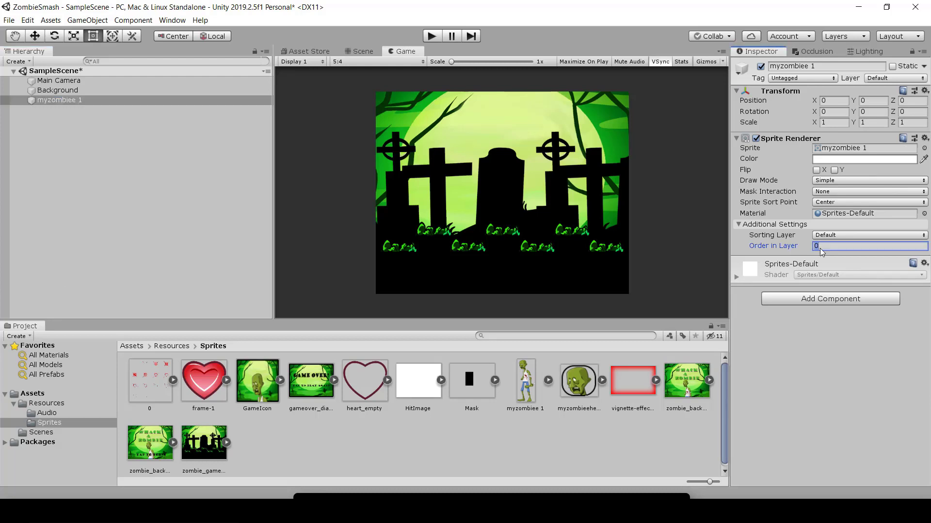
text(1)
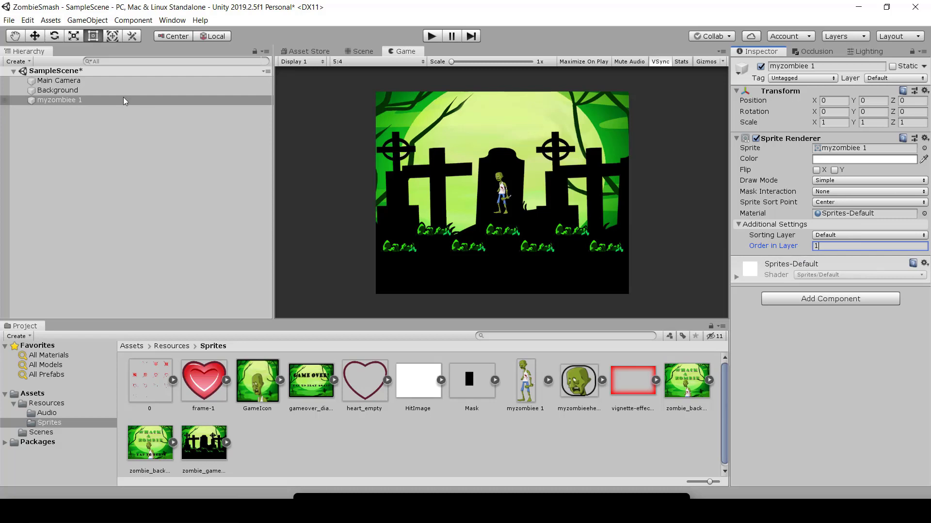
Step: Try an Order in Layer of 2 on Background and restore it to 0
click(96, 92)
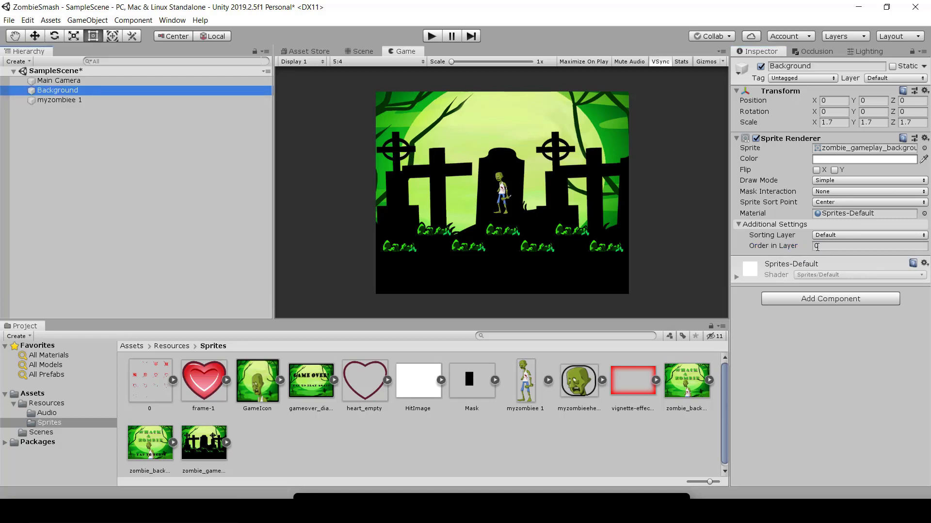
click(849, 245)
text(2)
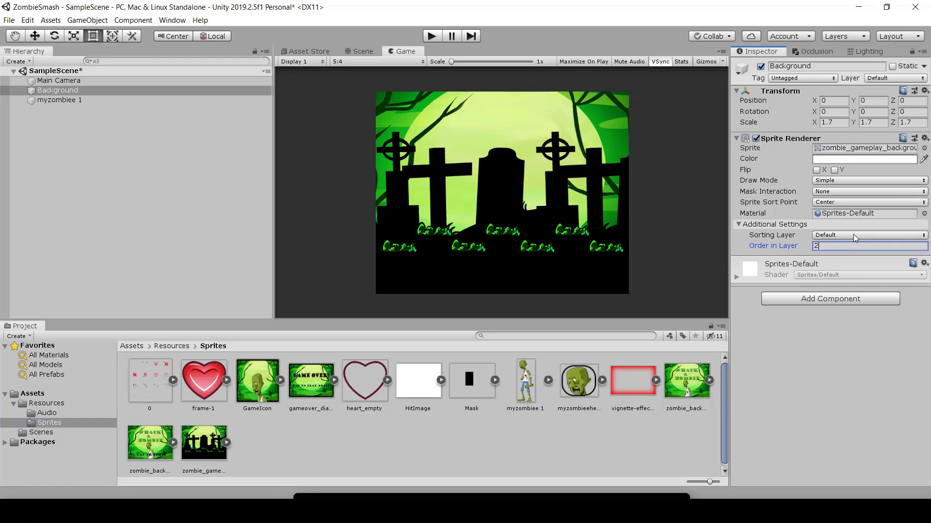
key(BackSpace)
text(0)
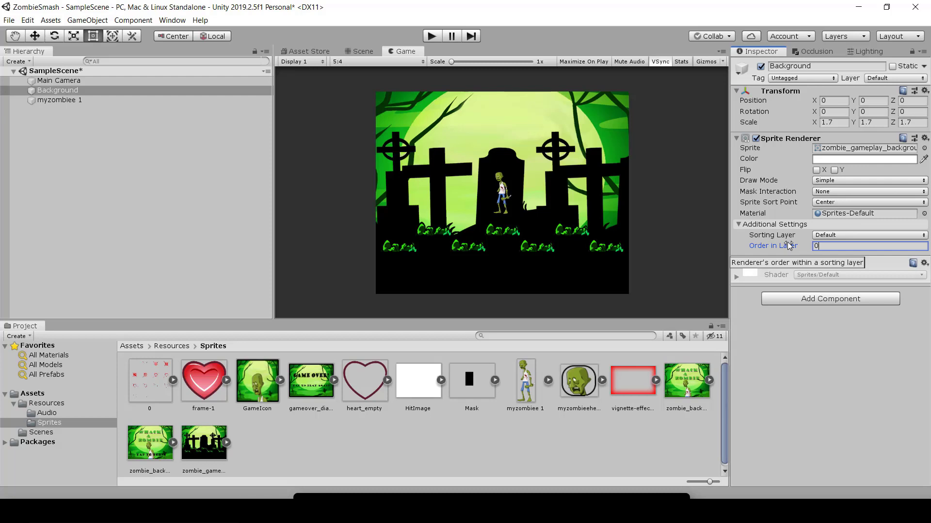
Step: Try rotating and moving myzombiee 1 in the Scene view, and undo these transform changes
click(77, 99)
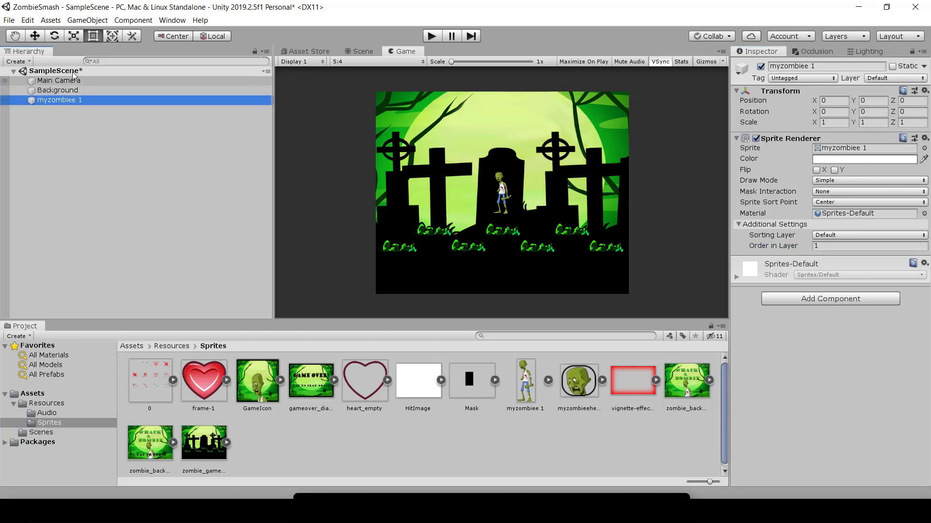
click(358, 51)
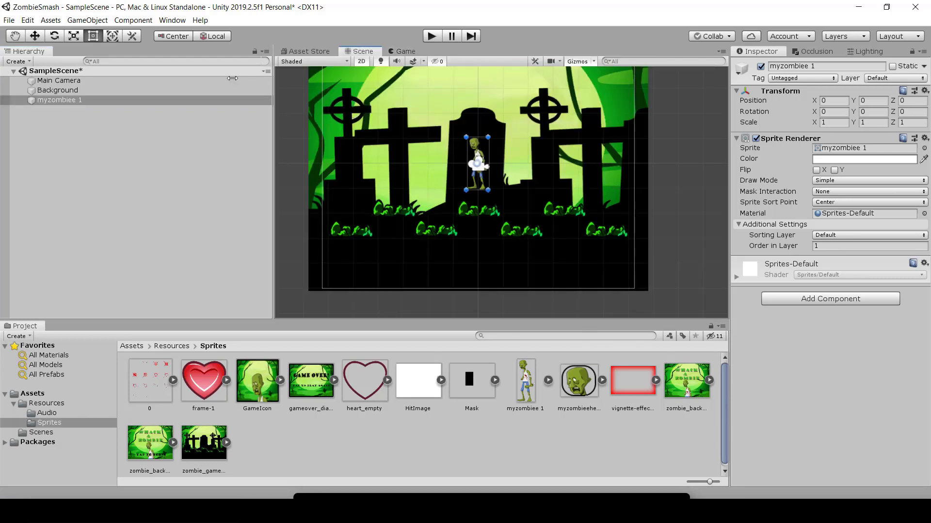
click(75, 36)
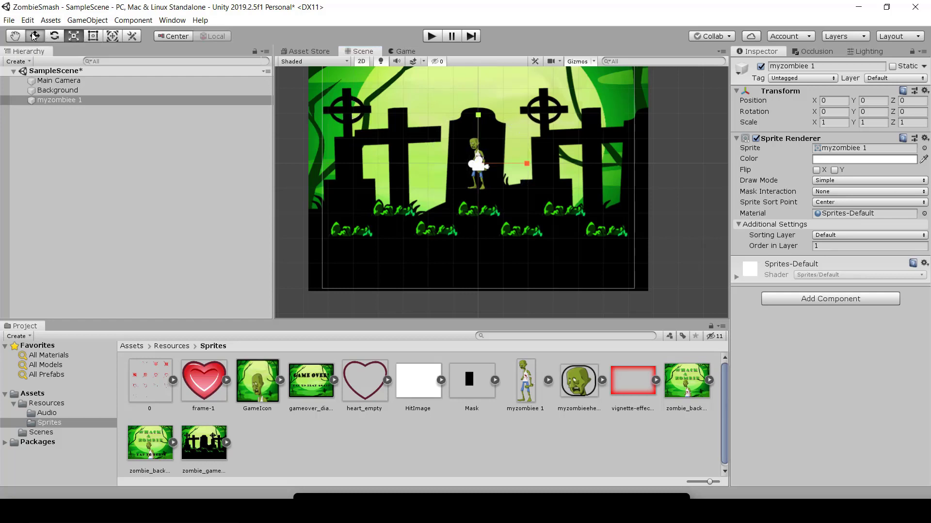
click(56, 36)
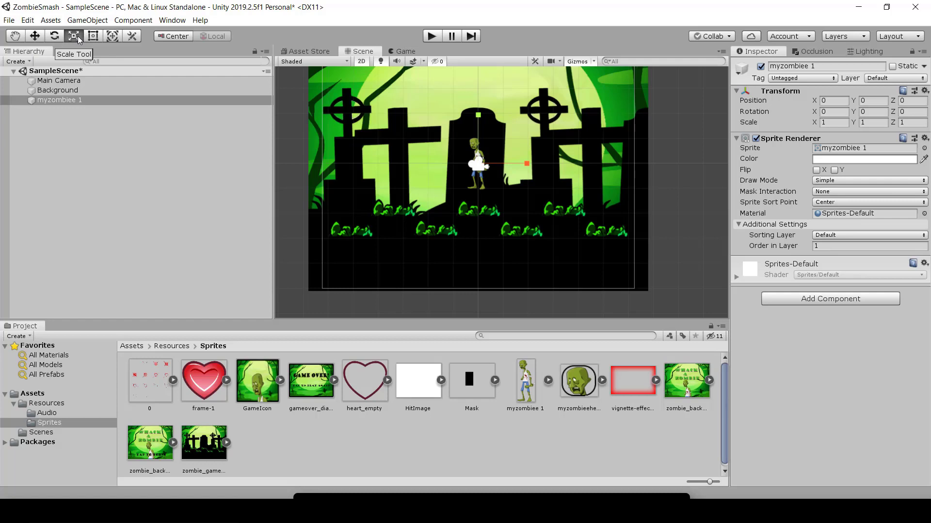
click(35, 36)
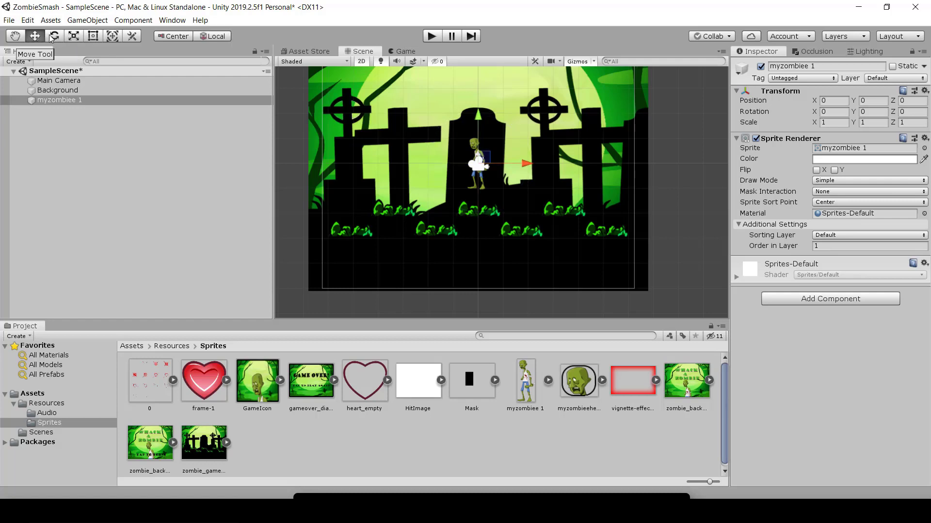
key(e)
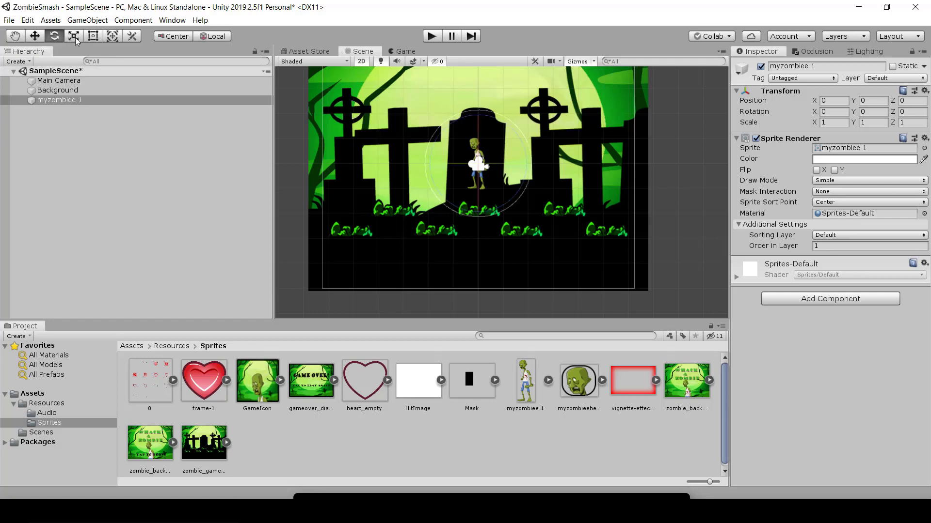
drag(465, 120, 388, 138)
click(35, 36)
drag(514, 131, 556, 127)
key(r)
key(ctrl+z)
key(ctrl+z)
key(ctrl+z)
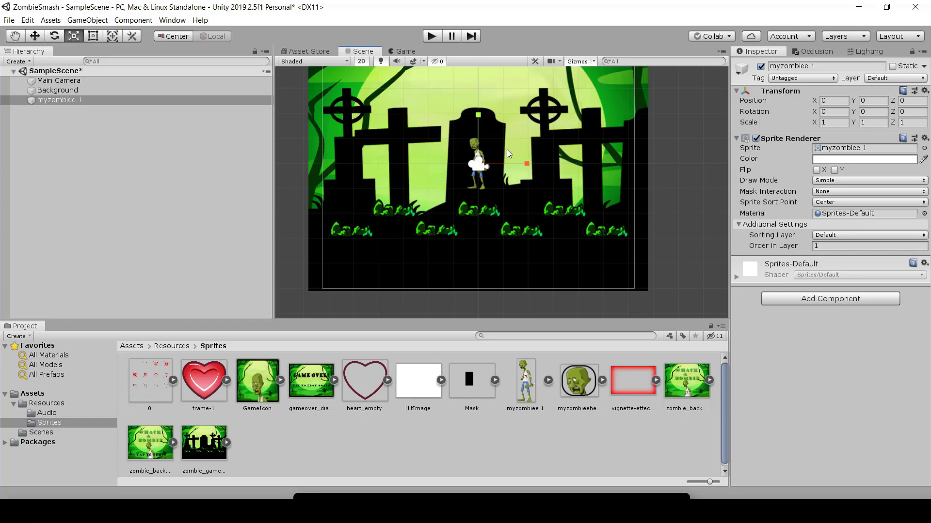
scroll(546, 190, down, 1)
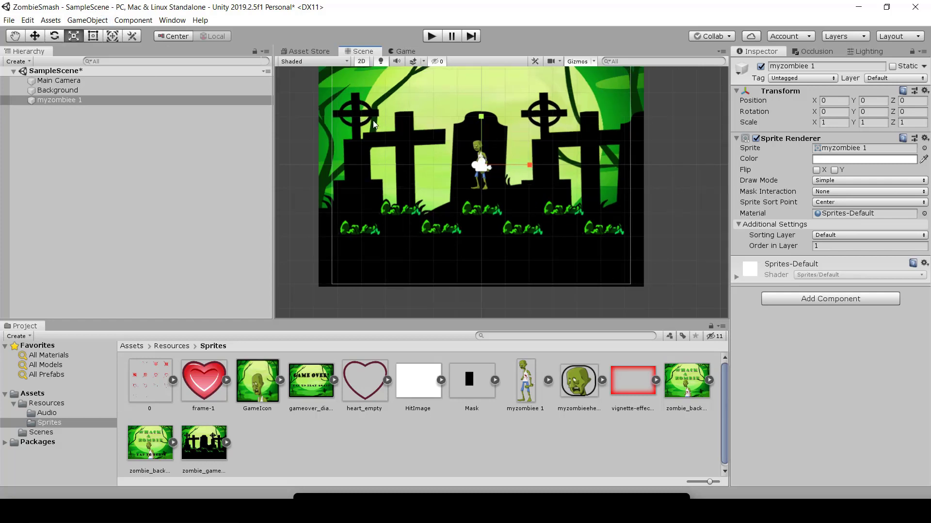
mouse_move(591, 170)
middle_down()
mouse_move(585, 189)
mouse_move(597, 186)
middle_up()
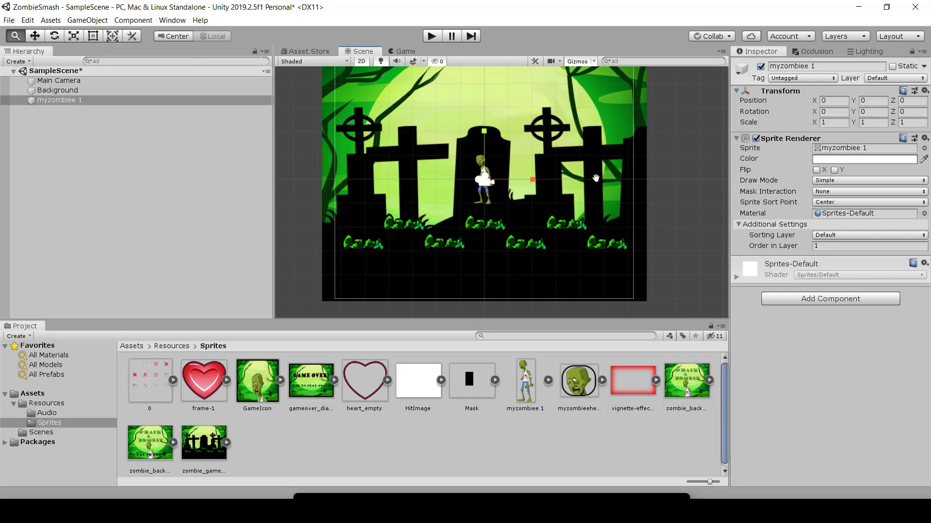
click(35, 36)
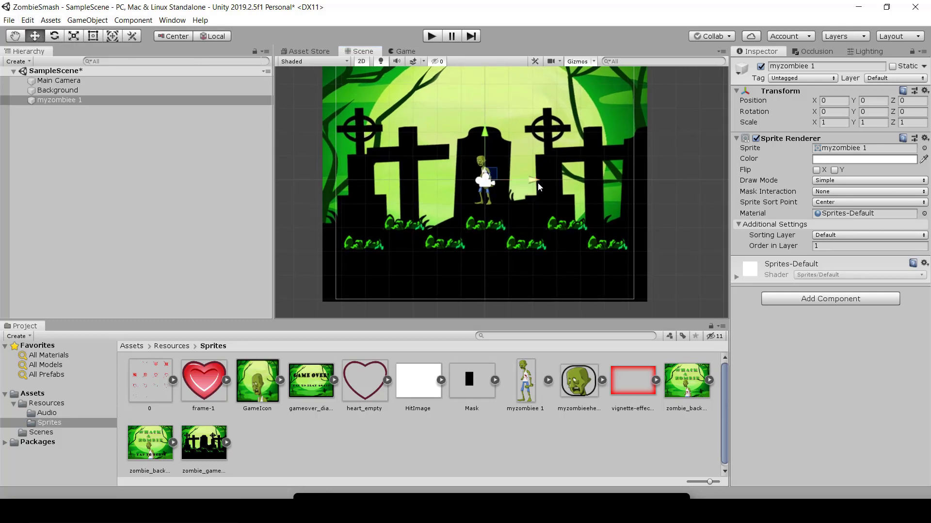
key(e)
key(r)
key(w)
key(e)
key(r)
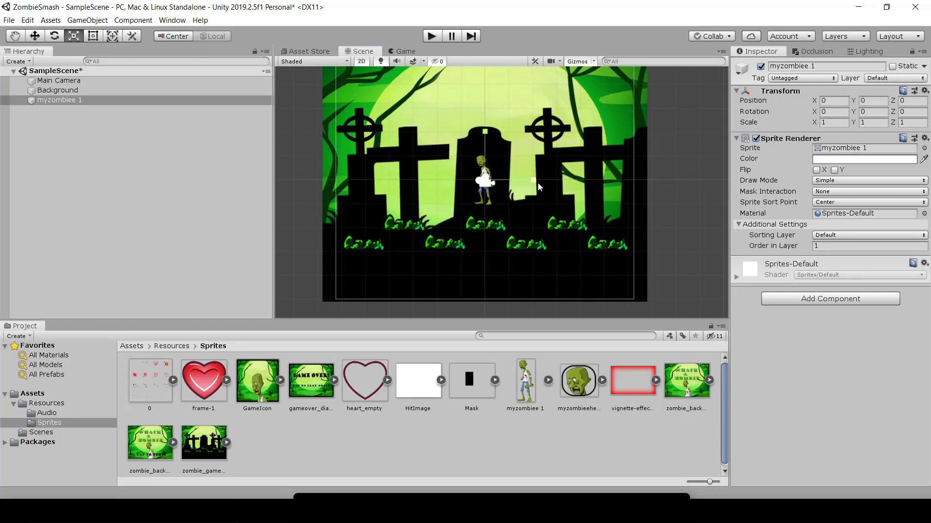
Step: Move myzombiee 1 onto the black ground below the grass tufts, at about X -3.23, Y -3.38
key(w)
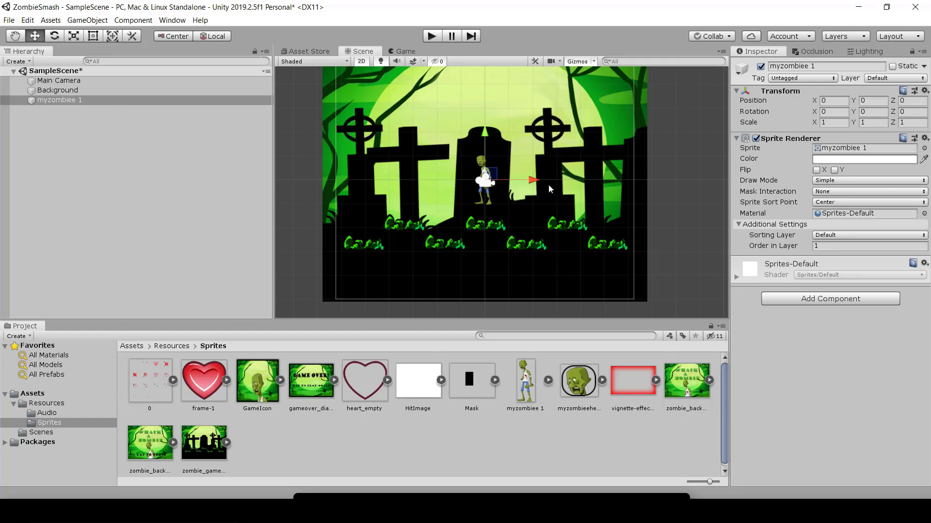
drag(533, 180, 457, 182)
drag(410, 132, 401, 212)
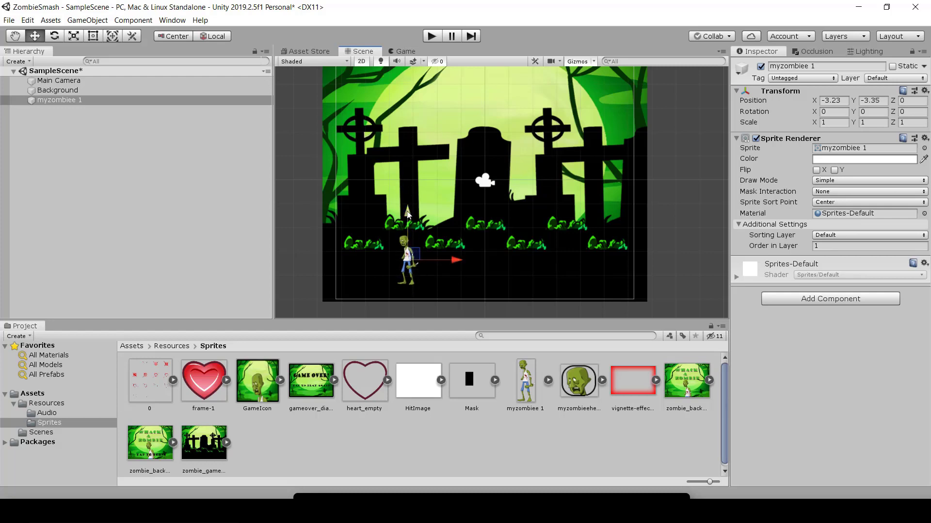
mouse_move(408, 215)
mouse_down()
mouse_move(411, 143)
mouse_move(412, 217)
mouse_up()
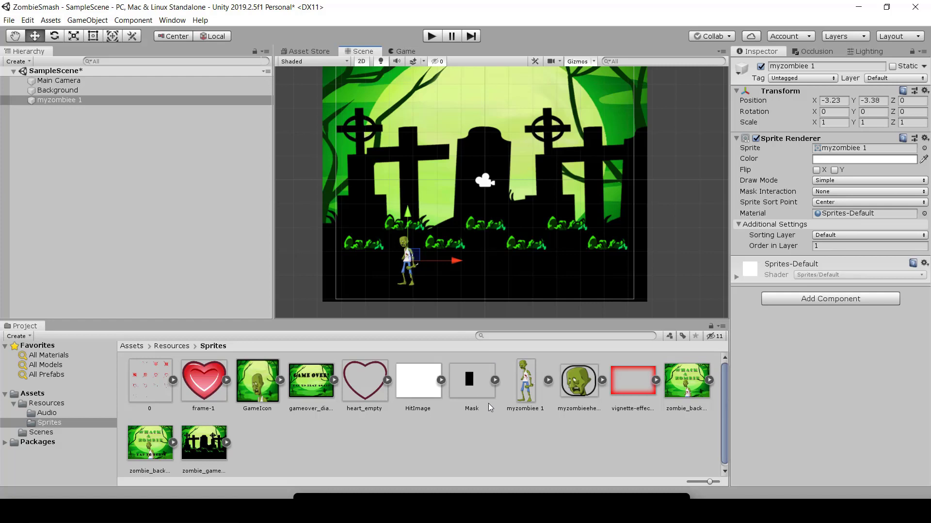
Step: Add the Mask sprite from the Sprites folder to SampleScene and shift it horizontally to about X 1.12
drag(472, 385, 56, 161)
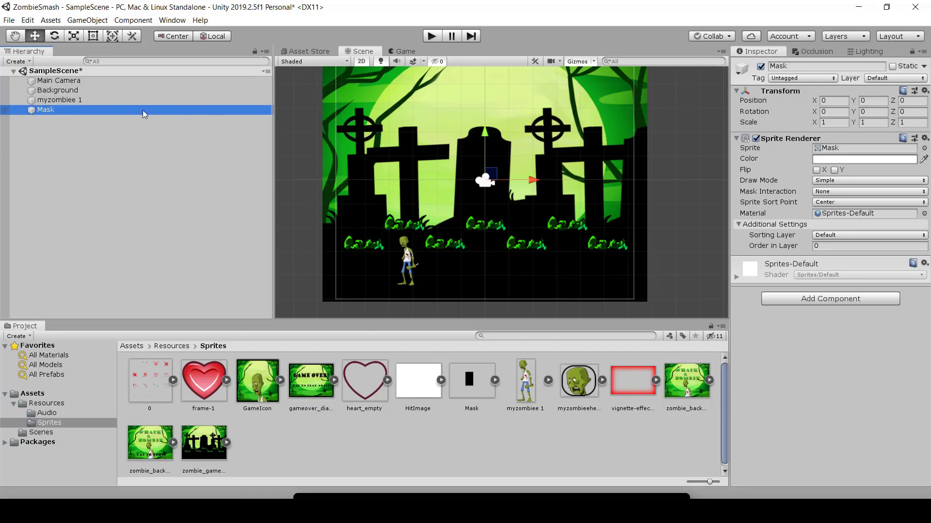
drag(531, 184, 556, 184)
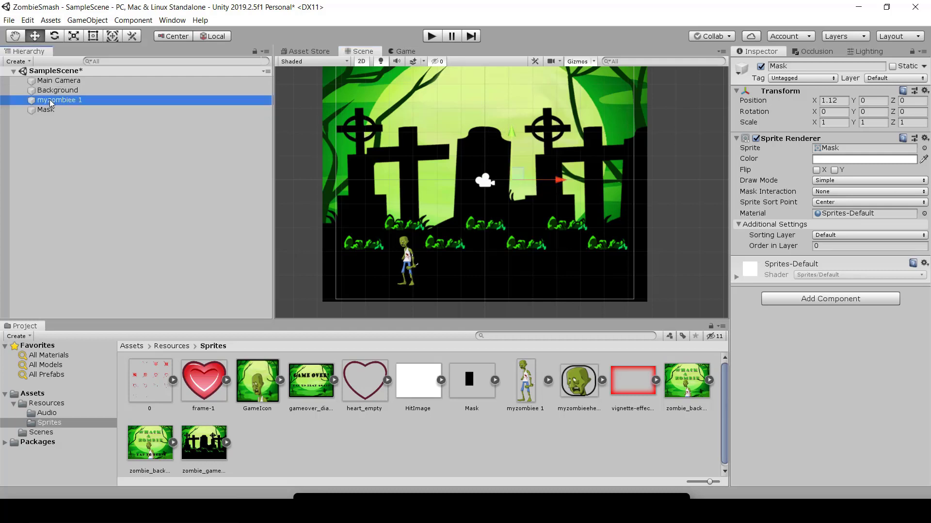
drag(50, 100, 43, 112)
click(42, 111)
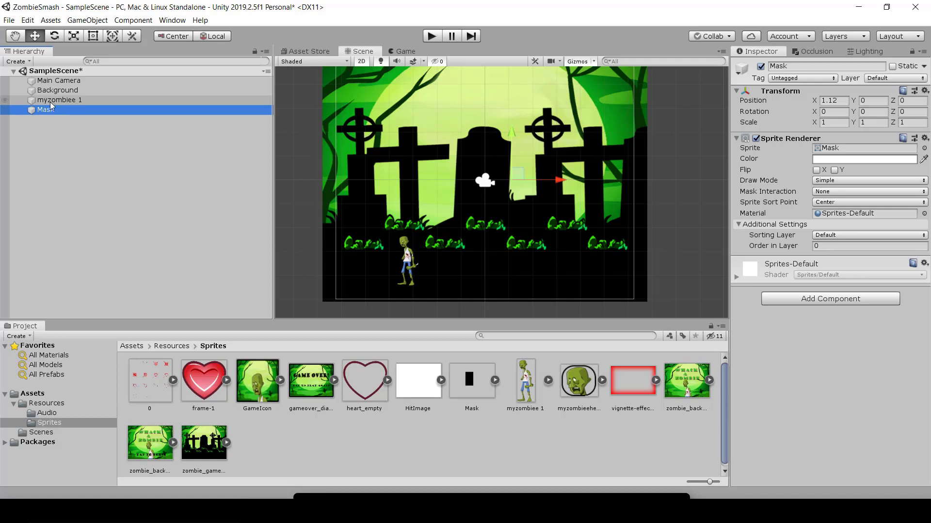
Step: Check the Order in Layer of myzombiee 1 and set Mask's Order in Layer to 2
click(838, 247)
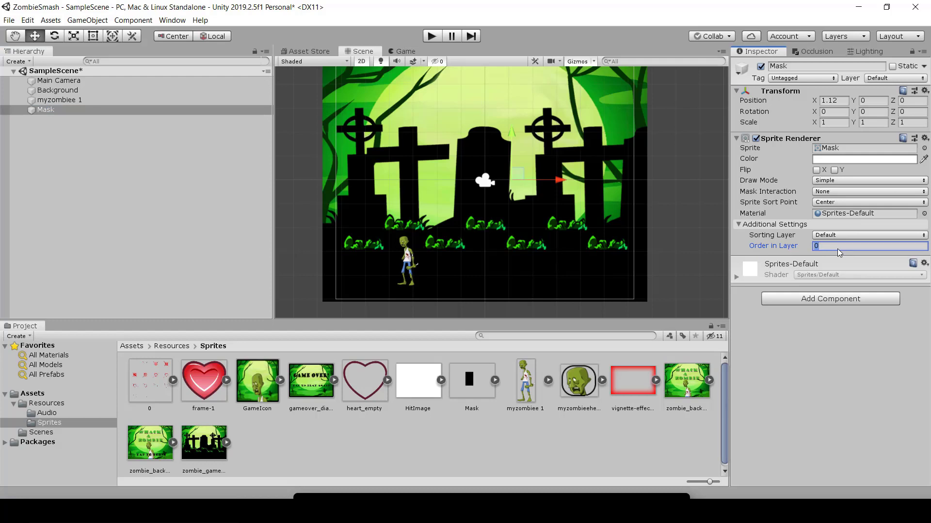
click(94, 99)
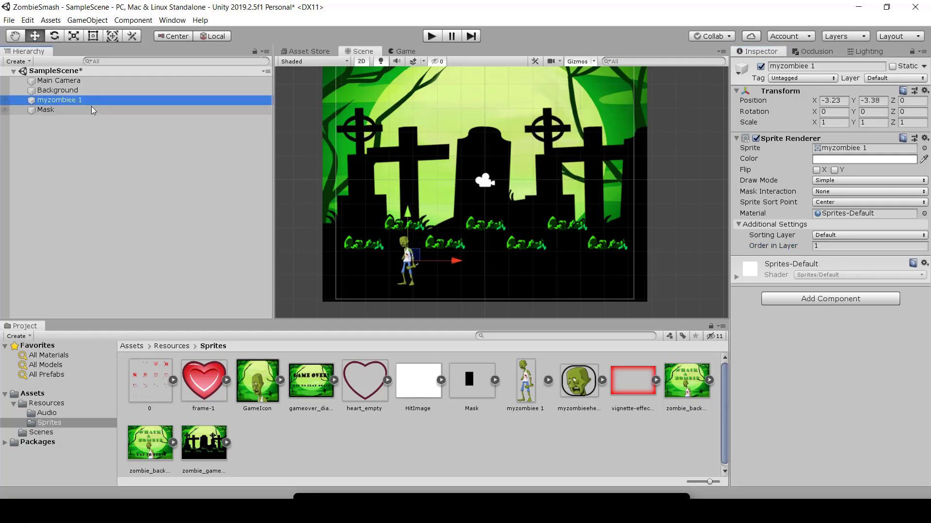
click(89, 108)
click(834, 246)
text(2)
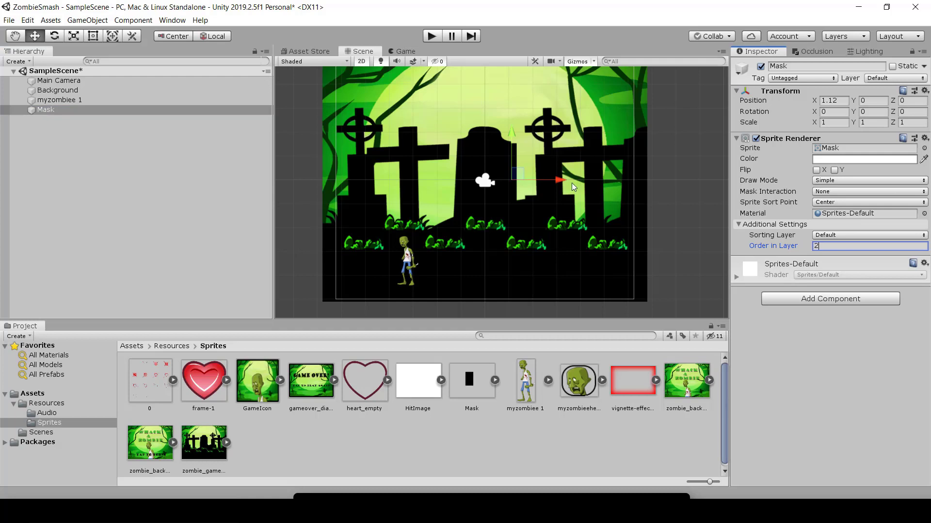
Step: Move Mask around the scene and place it over the zombie at about X -2.91, Y -3.74
drag(560, 180, 579, 181)
drag(534, 135, 517, 67)
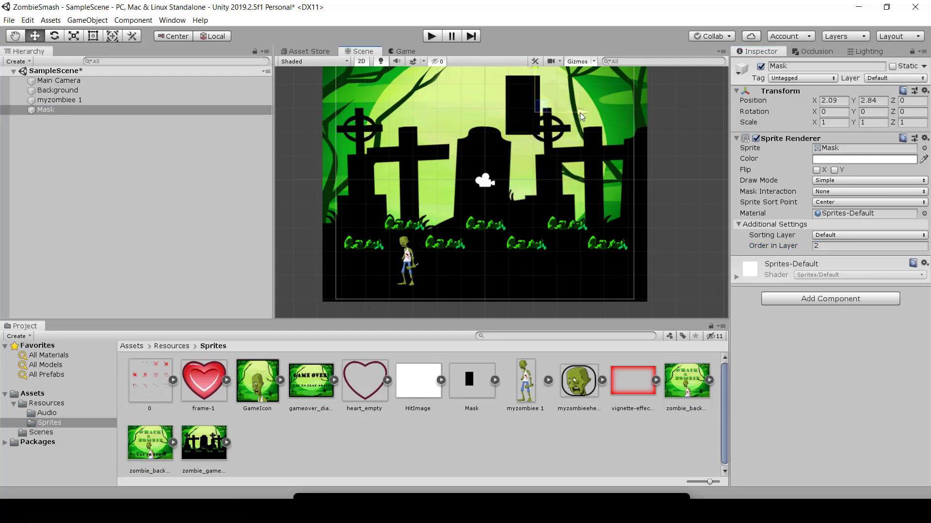
mouse_move(580, 112)
mouse_down()
mouse_move(558, 112)
mouse_move(569, 112)
mouse_up()
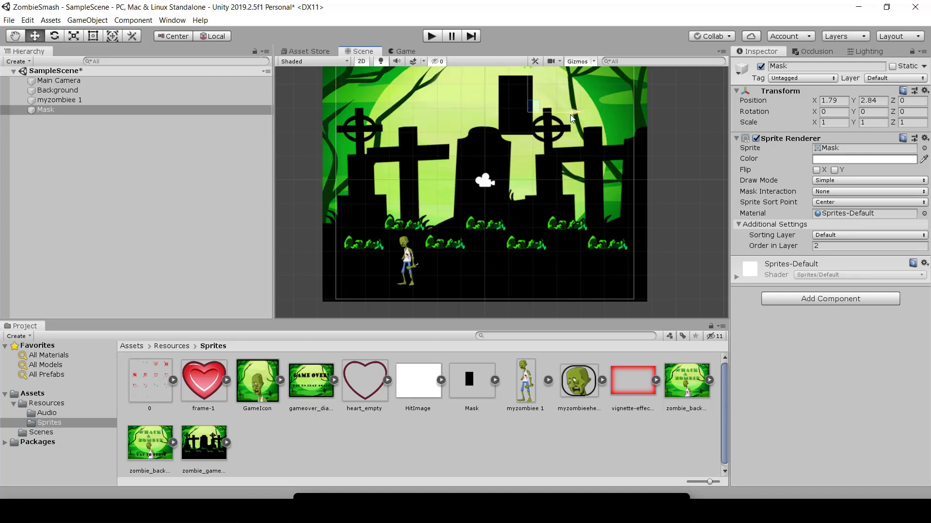
drag(529, 77, 543, 199)
drag(580, 237, 467, 236)
drag(415, 181, 414, 216)
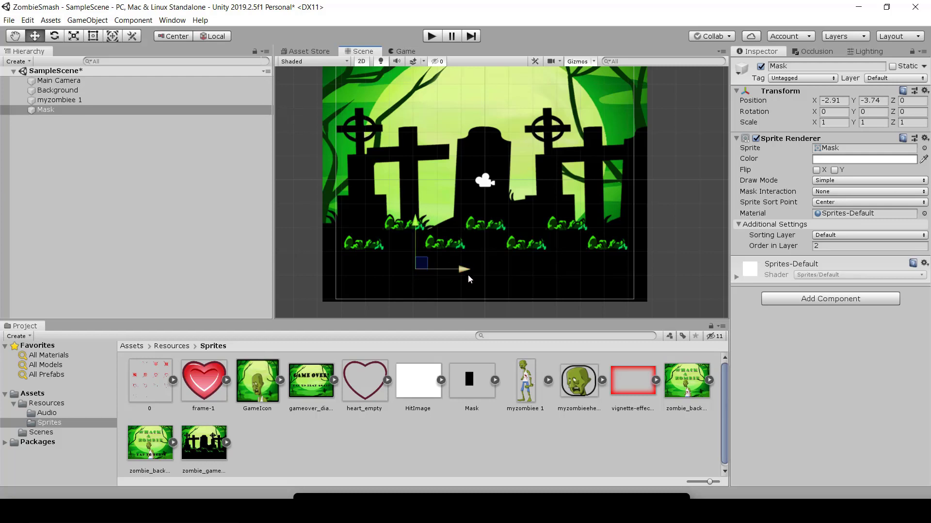
Step: Slide Mask aside to uncover the zombie, and bring it back over the zombie at about X -2.73
drag(467, 275, 573, 279)
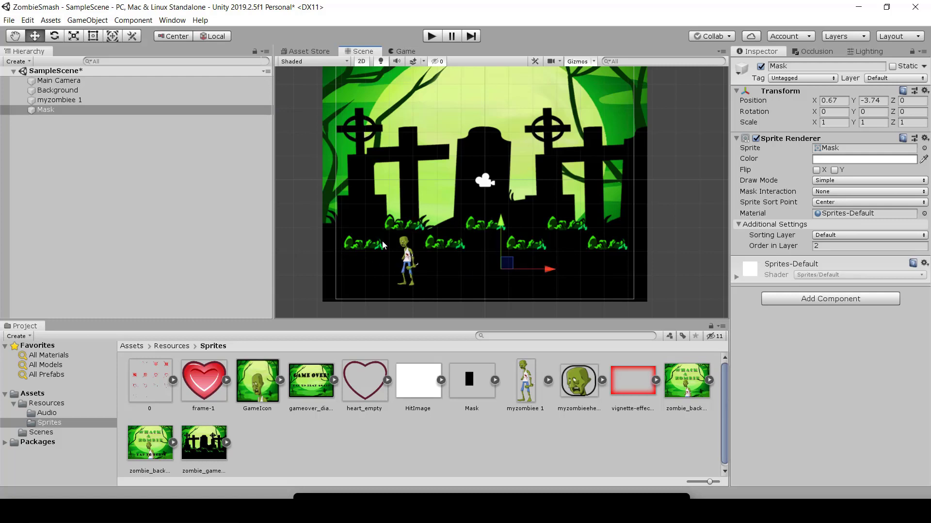
drag(546, 269, 473, 272)
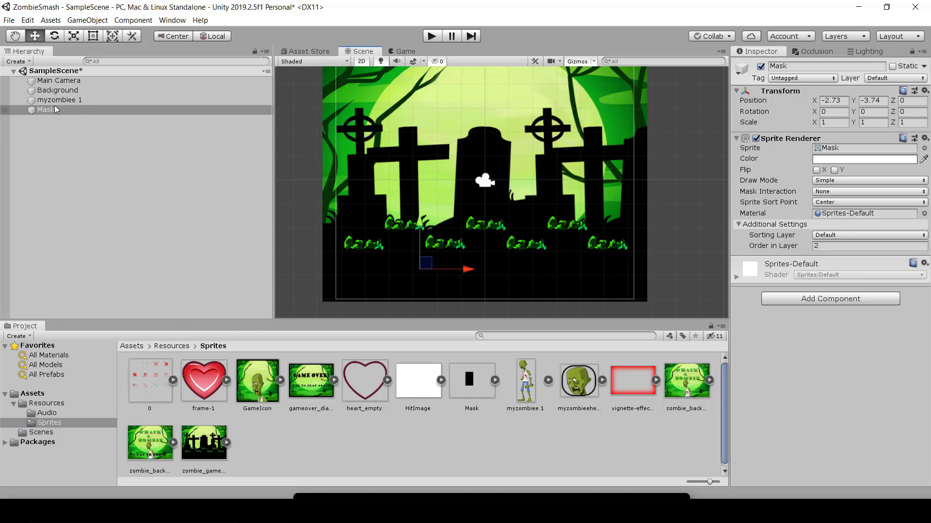
Step: Move myzombiee 1 vertically in and out from behind Mask, leaving it above the grass at about Y 0.38
click(455, 222)
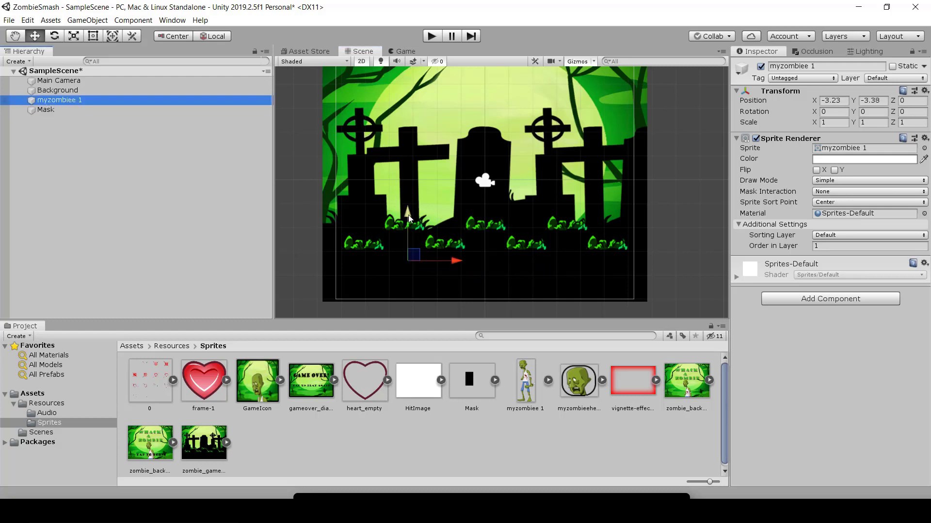
drag(408, 214, 413, 155)
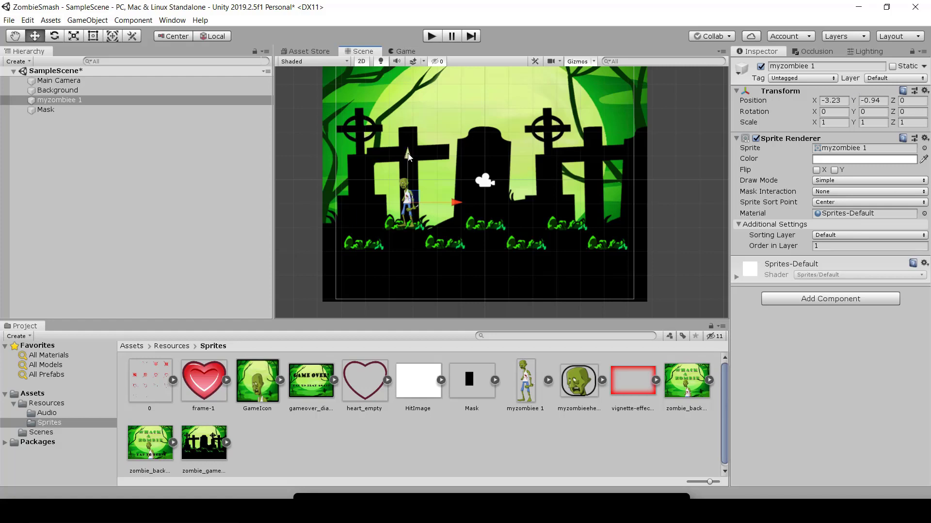
drag(410, 157, 422, 179)
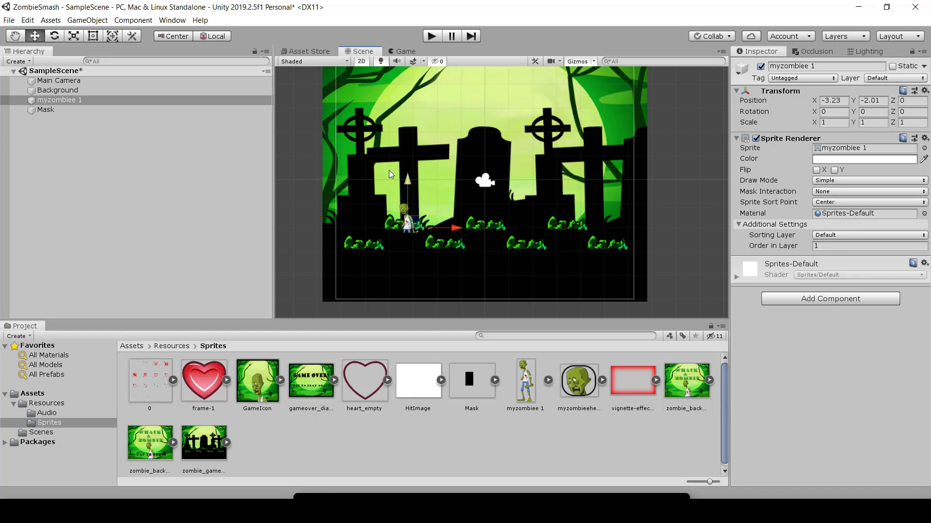
drag(405, 179, 429, 208)
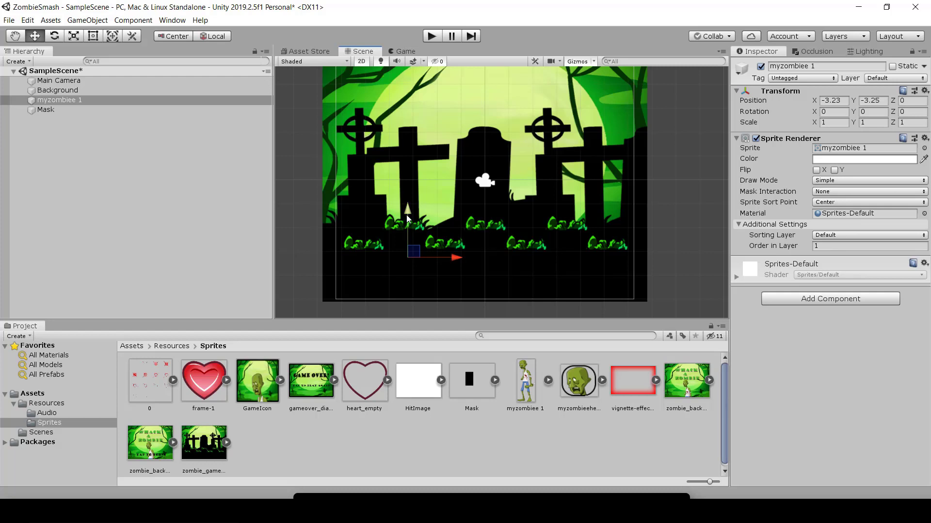
drag(407, 214, 406, 128)
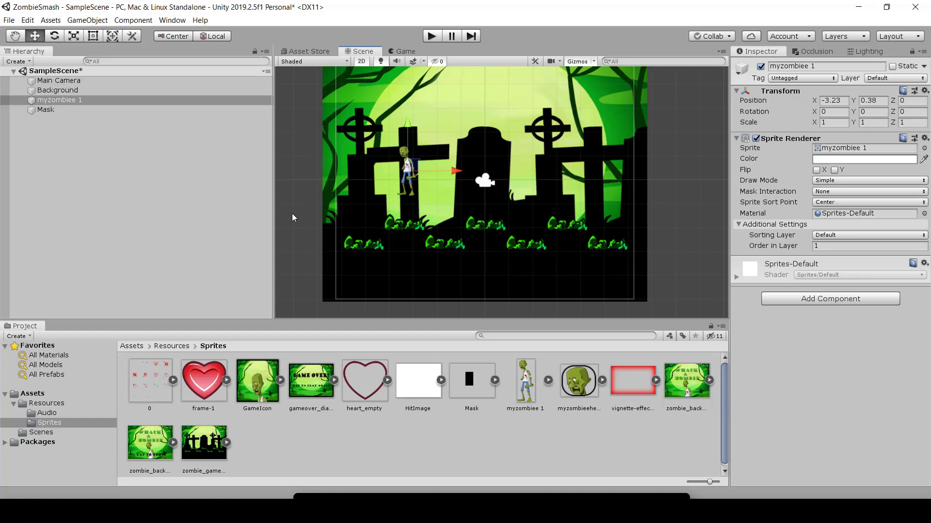
Step: Delete the Mask object from SampleScene
click(47, 113)
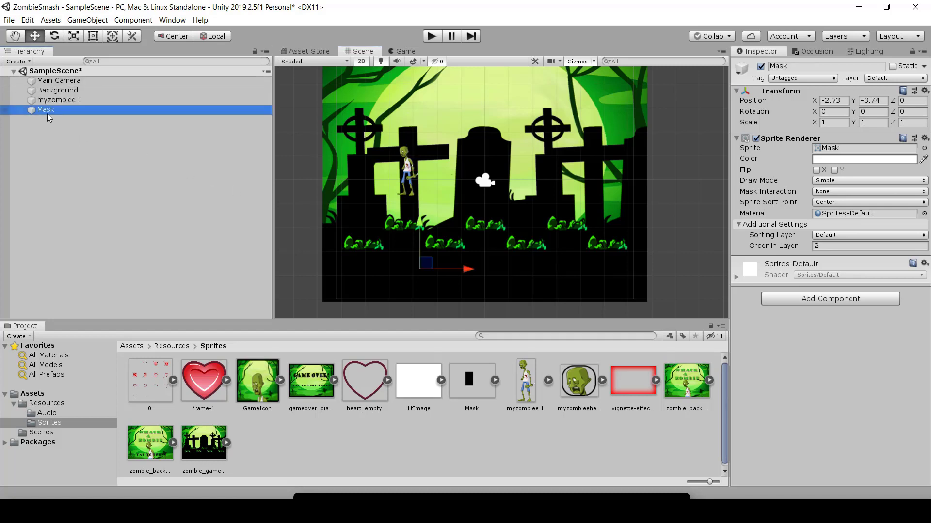
key(Delete)
Step: Set the position of myzombiee 1 to X 5.23 and Y -4.5
click(61, 100)
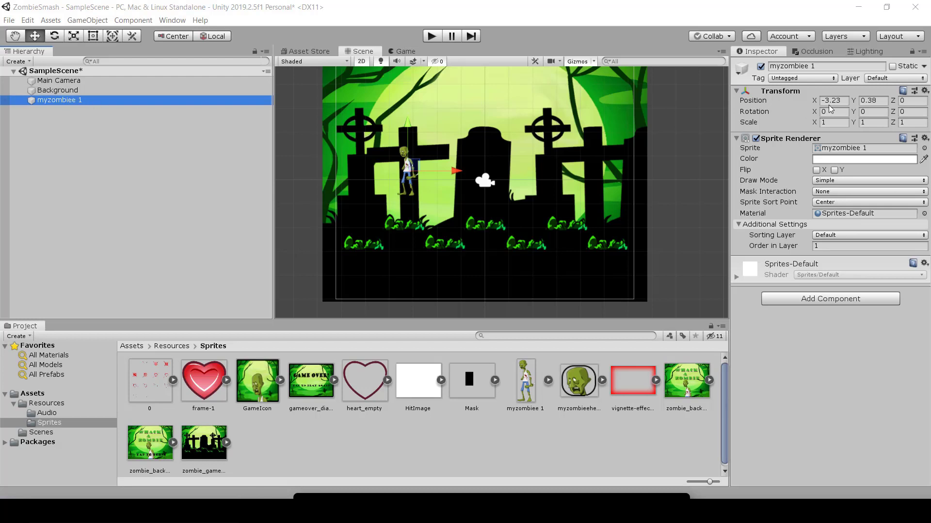
click(843, 100)
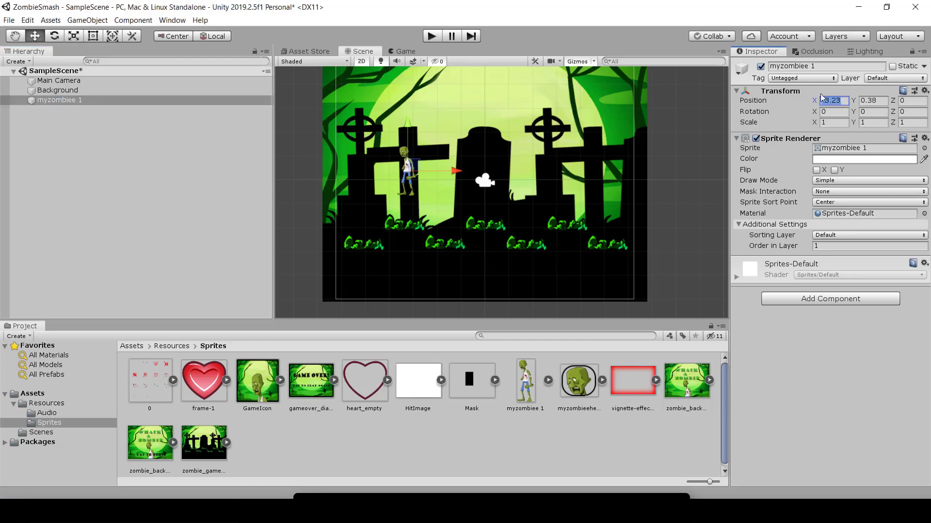
text(3.)
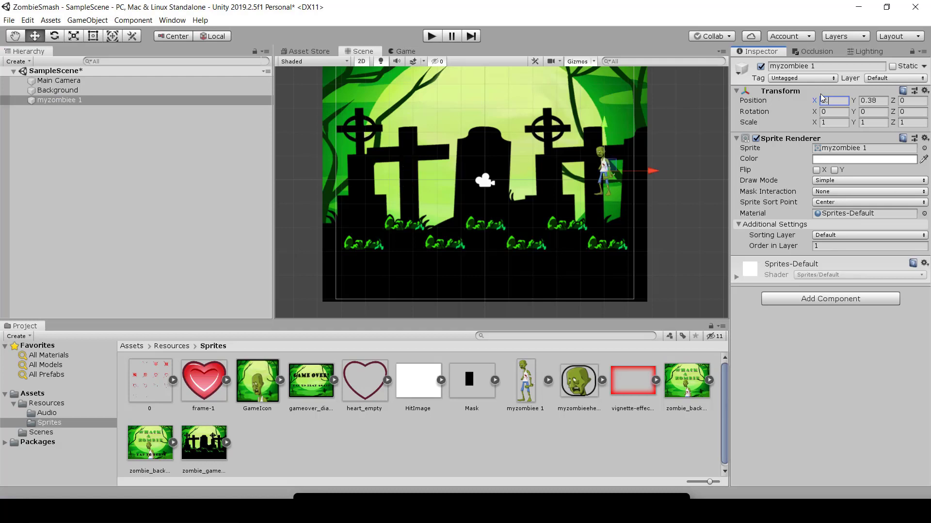
text(23)
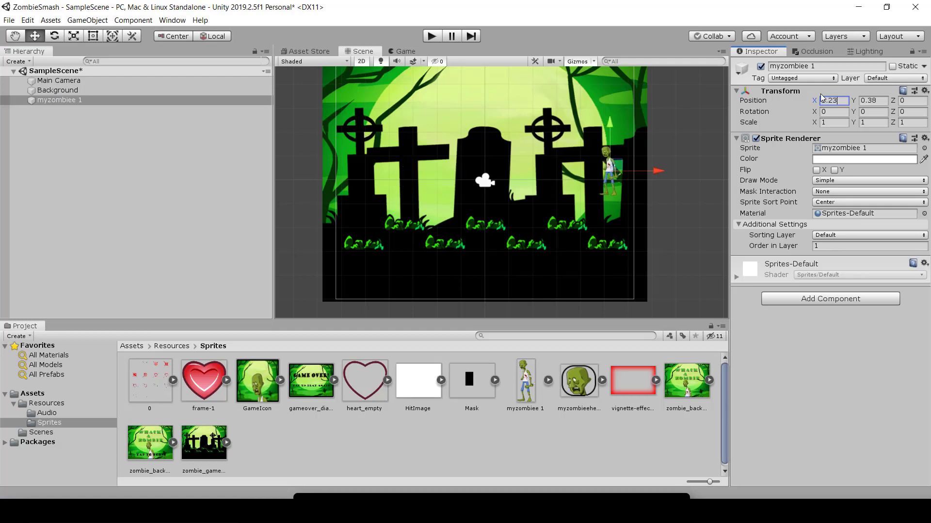
key(Tab)
text(-4)
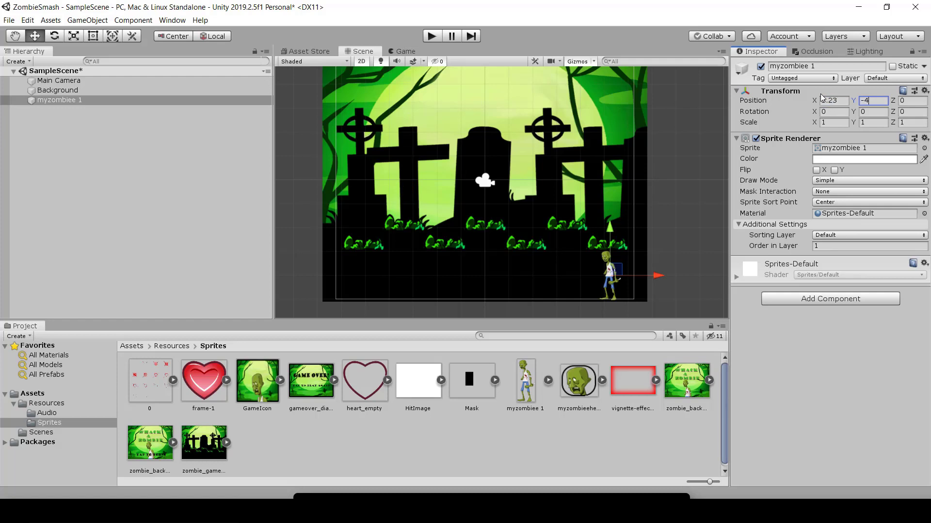
text(.5)
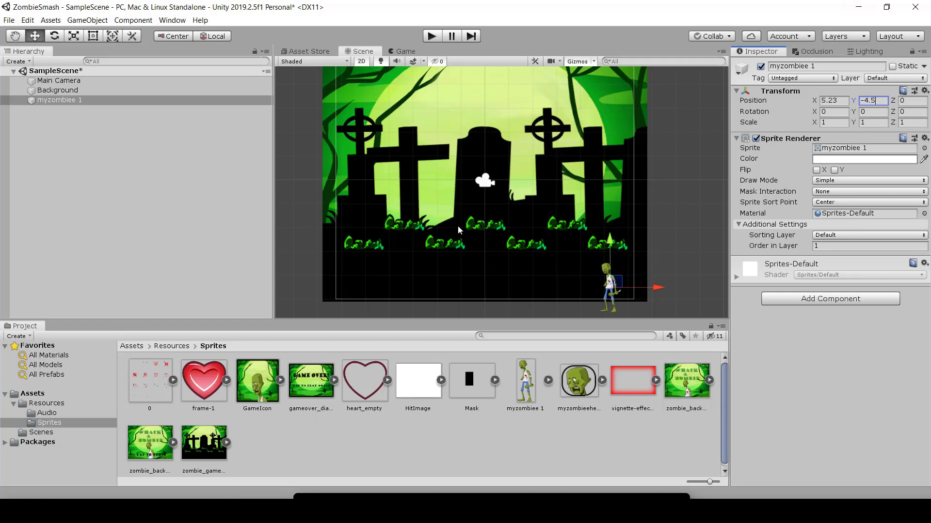
click(672, 266)
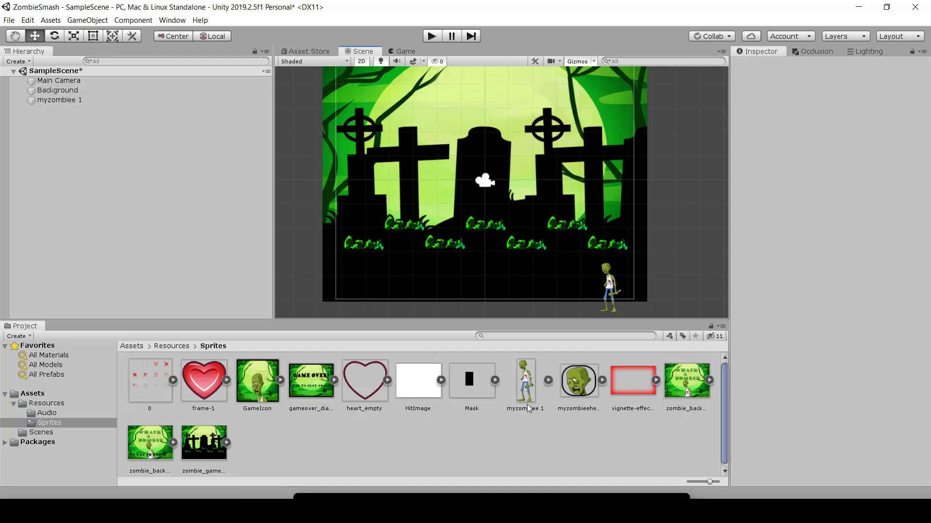
Step: Add five more copies of the myzombiee 1 sprite from the Sprites folder to SampleScene
drag(525, 383, 121, 201)
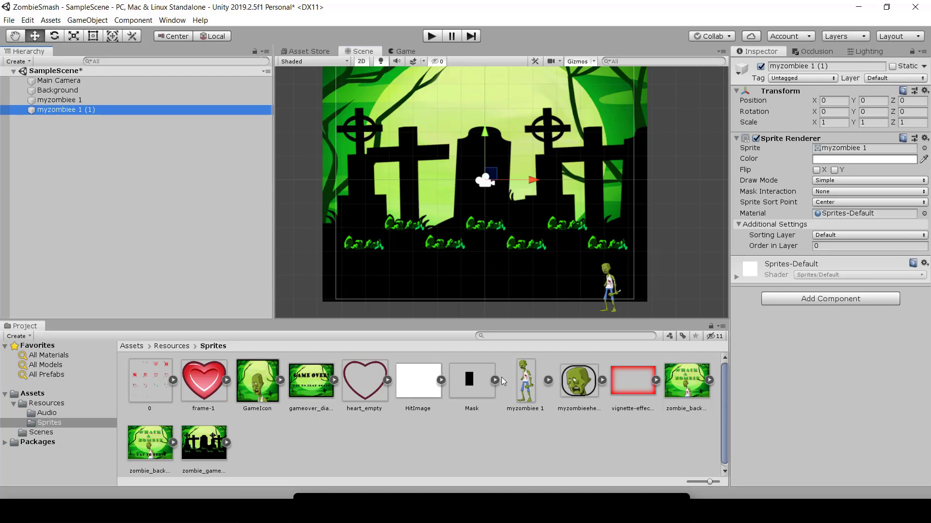
drag(525, 380, 92, 177)
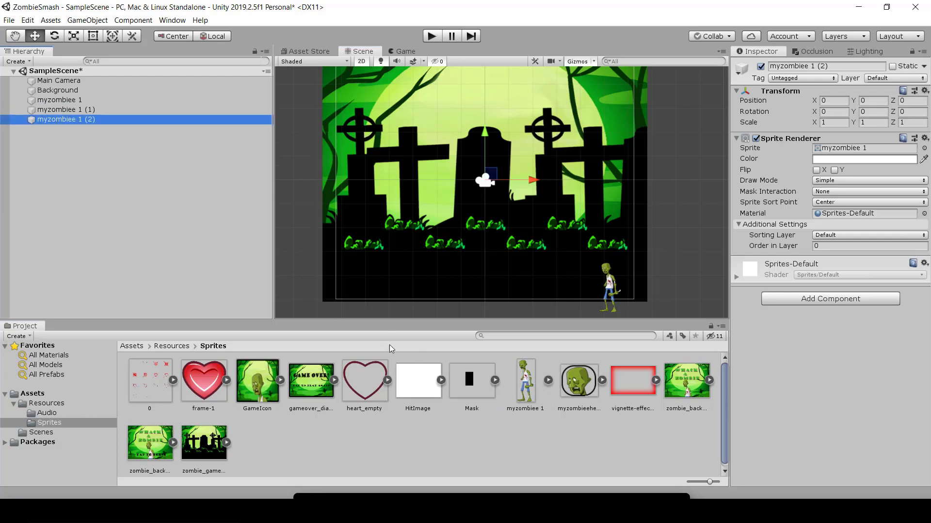
drag(533, 386, 90, 214)
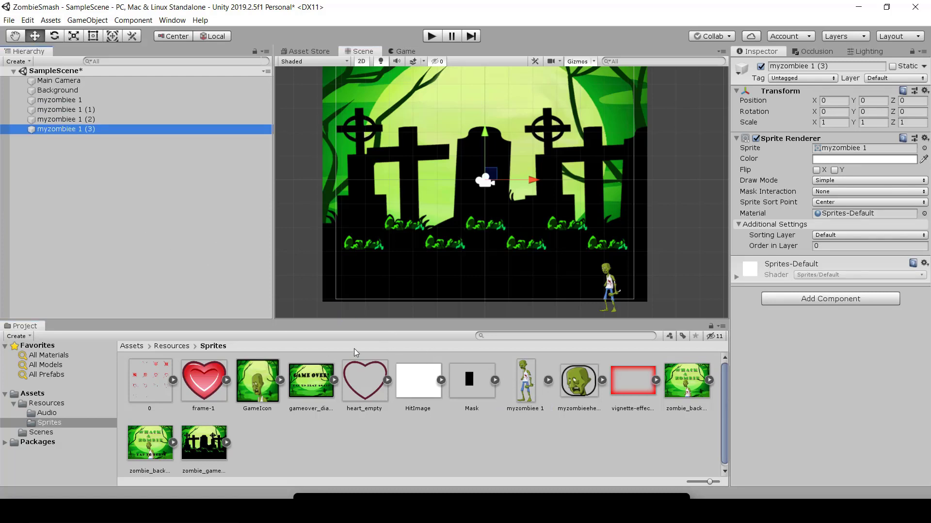
drag(517, 384, 71, 199)
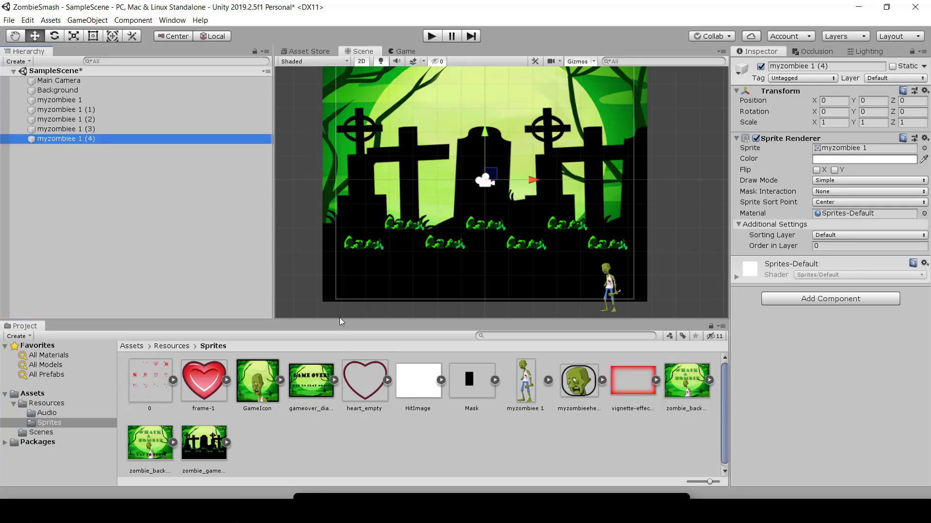
drag(509, 385, 46, 206)
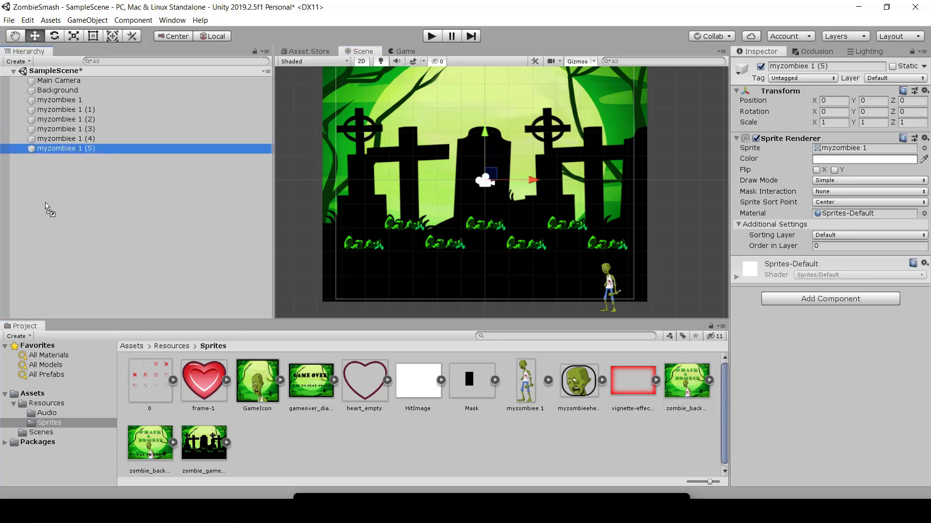
Step: Set Order in Layer to 1 for all five new zombies, myzombiee 1 (1) through myzombiee 1 (5), together
click(75, 110)
click(69, 121)
click(76, 139)
click(80, 148)
click(65, 99)
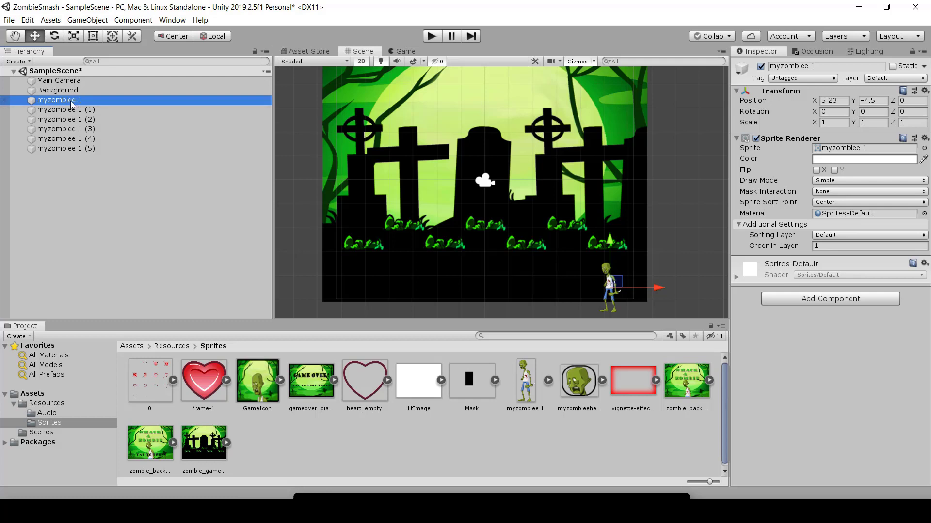
click(72, 111)
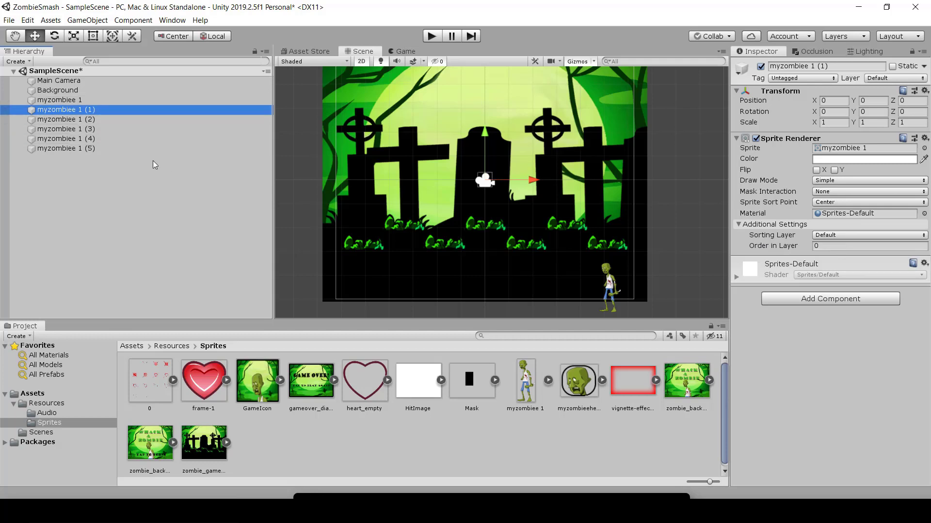
shift+click(92, 150)
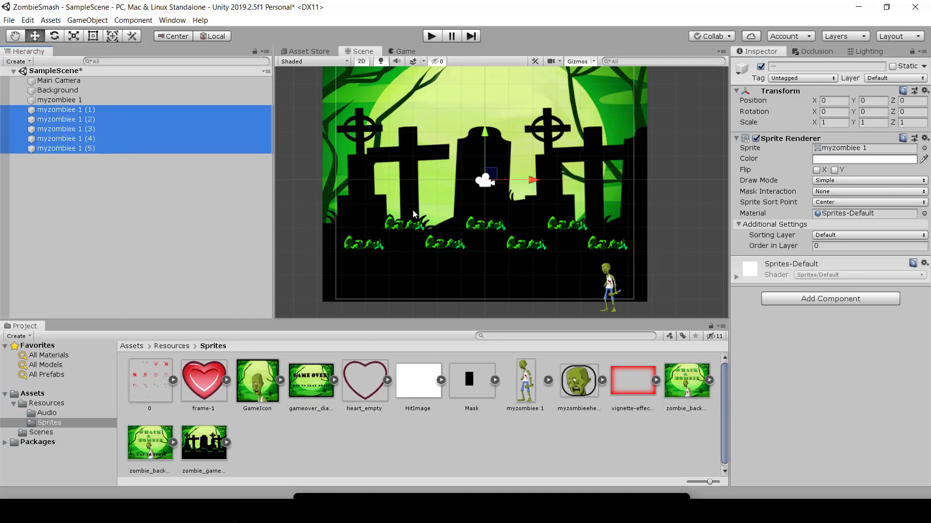
click(828, 246)
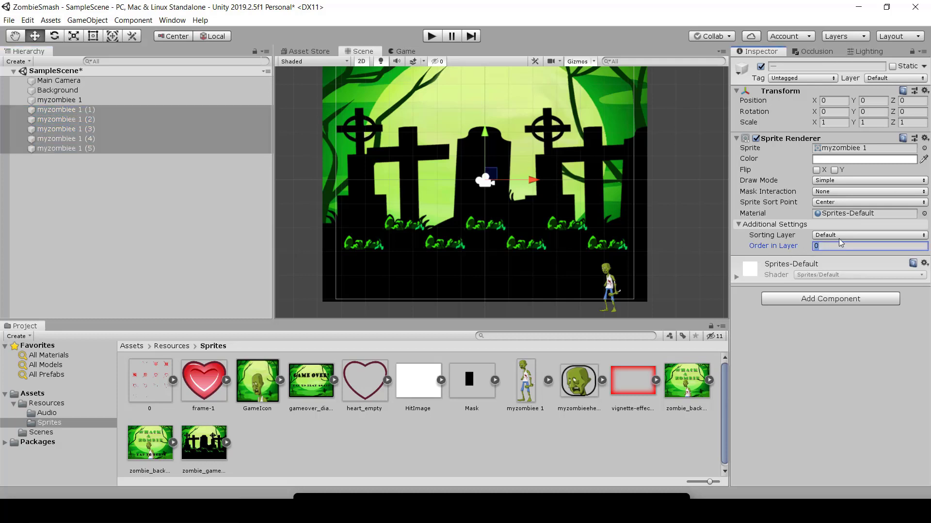
text(1)
Step: Move myzombiee 1 (1) below the grass tuft beneath the tall plain cross, at about X -3.43, Y -3.22
click(76, 111)
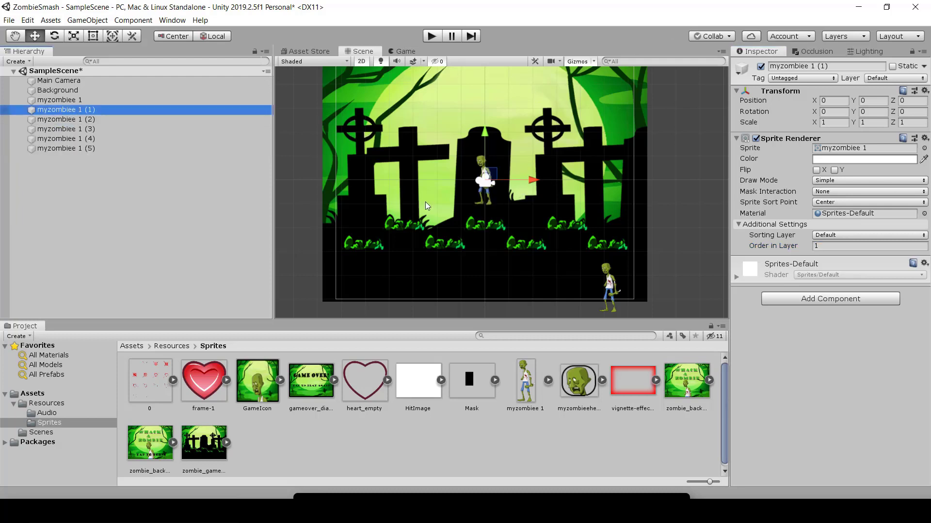
drag(525, 182, 445, 183)
drag(399, 136, 478, 221)
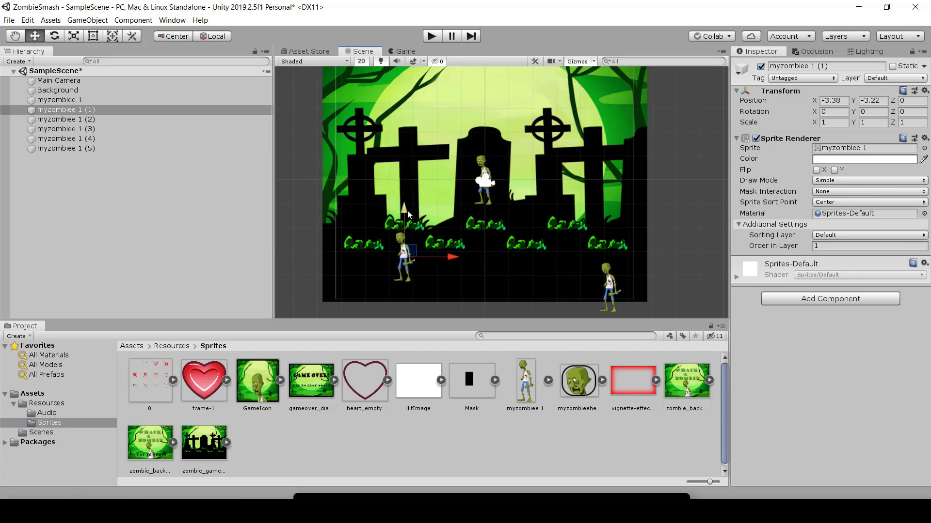
drag(407, 211, 408, 214)
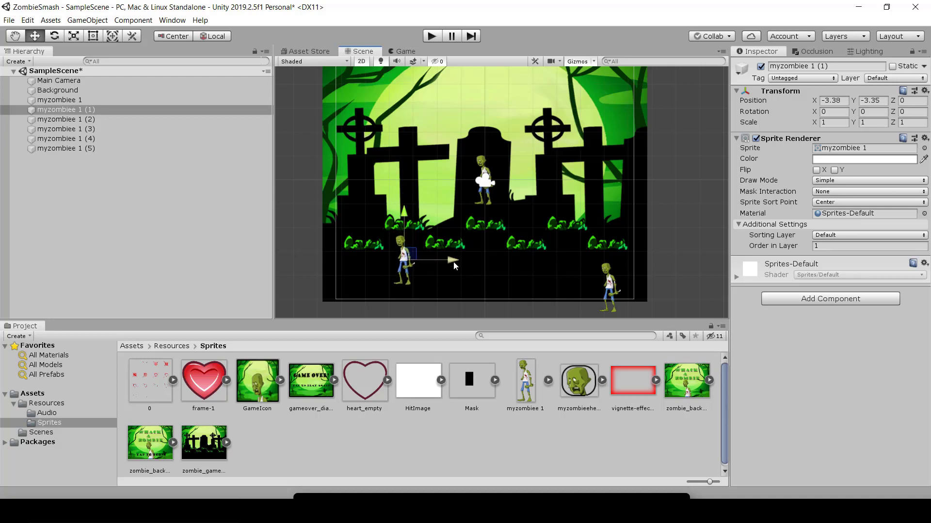
drag(454, 265, 452, 264)
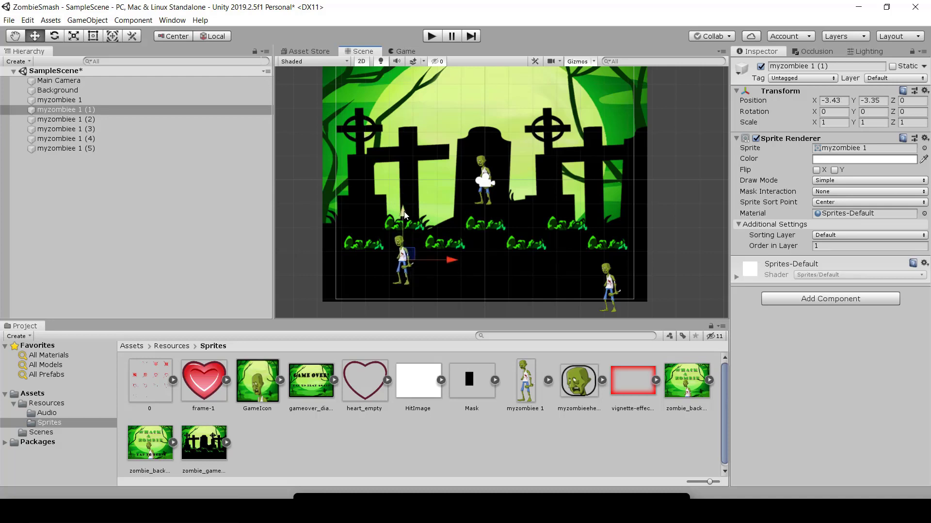
drag(405, 216, 406, 211)
Step: Move myzombiee 1 (2) straight down to the grass below the central tombstone, at about Y -2.84
click(66, 119)
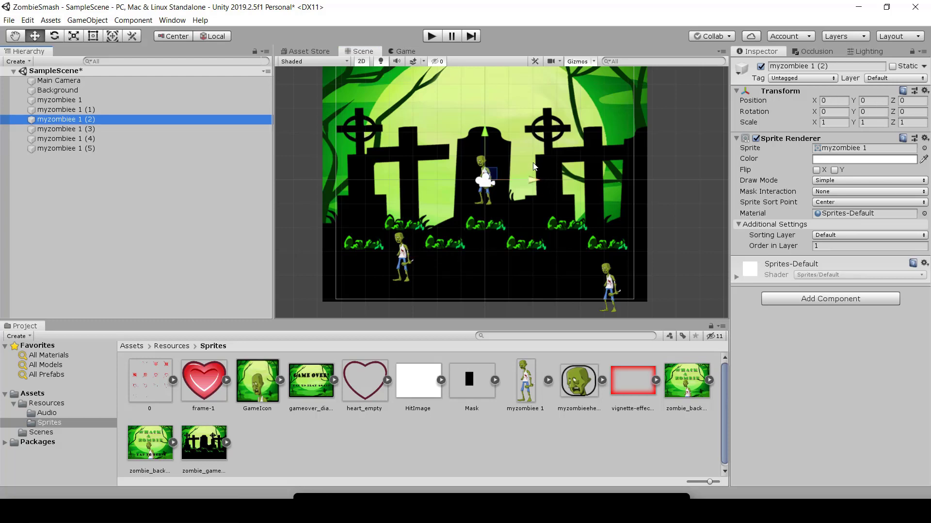
drag(485, 136, 486, 204)
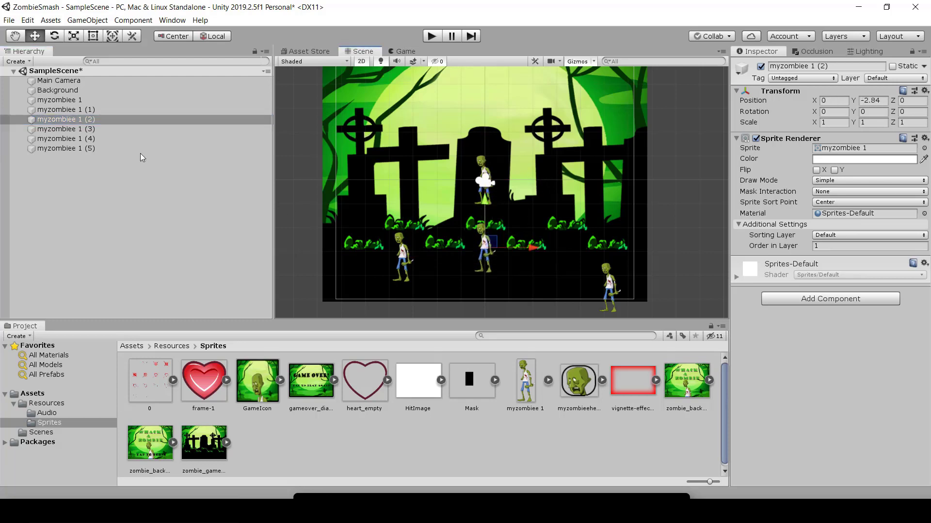
Step: Move myzombiee 1 below the outermost grass tuft beneath the ringed cross, at about X -5.03, Y -4.09
click(78, 101)
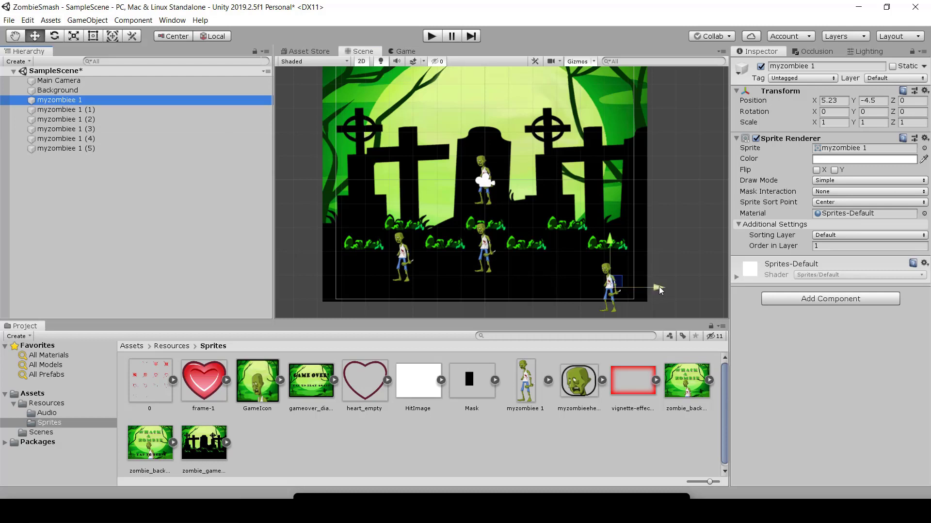
drag(658, 287, 414, 287)
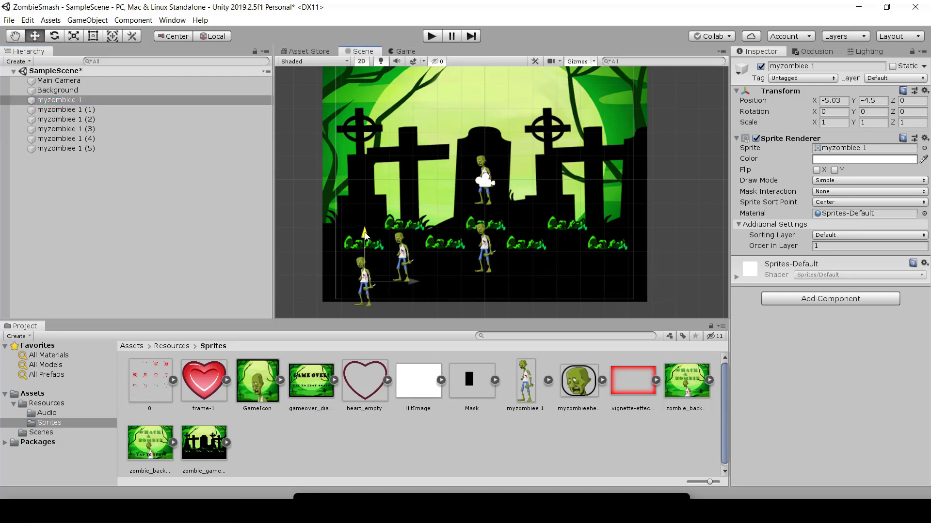
drag(364, 236, 365, 232)
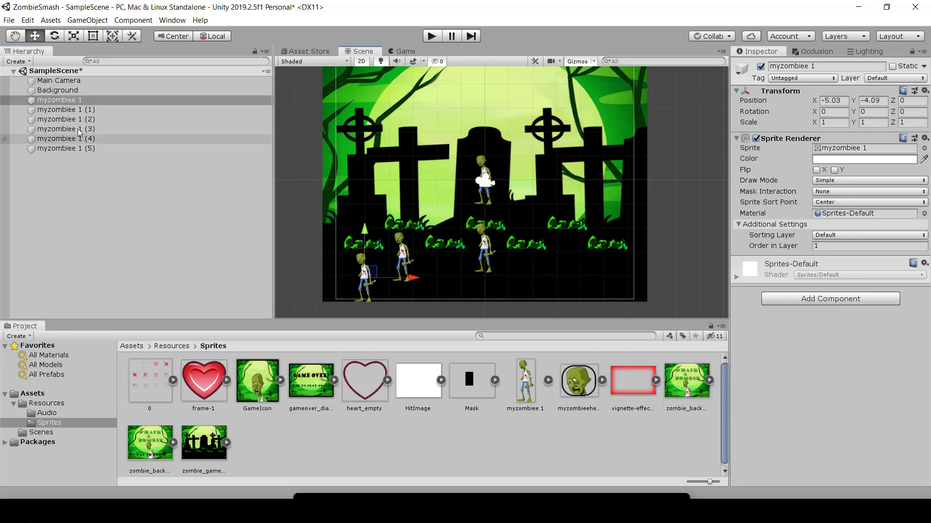
Step: Move myzombiee 1 (2) below the grass tuft between the first plain cross and the central tombstone, at about X -1.72, Y -4.03
click(66, 111)
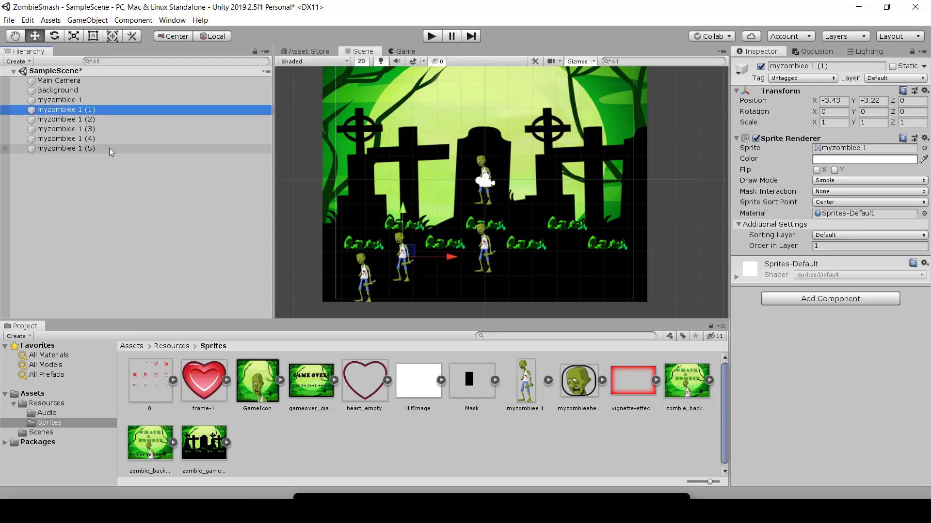
click(77, 120)
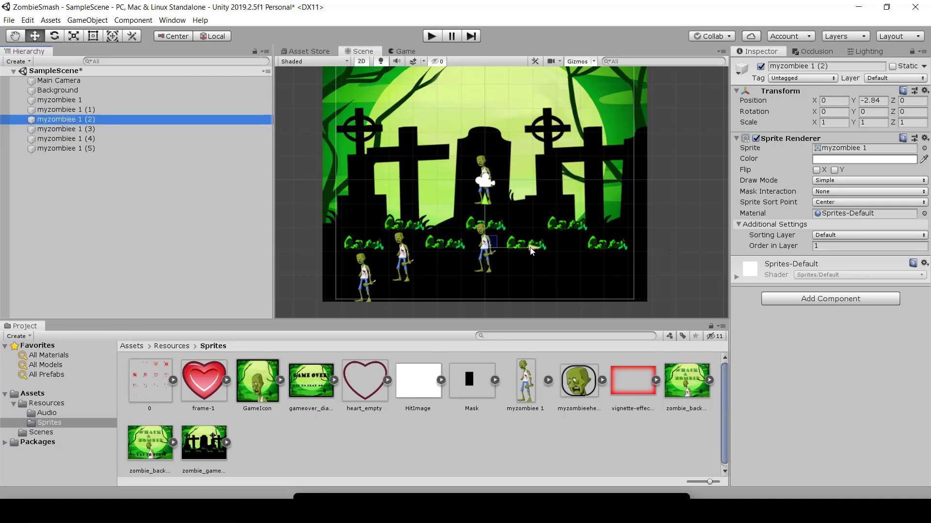
drag(532, 250, 489, 251)
drag(442, 200, 444, 231)
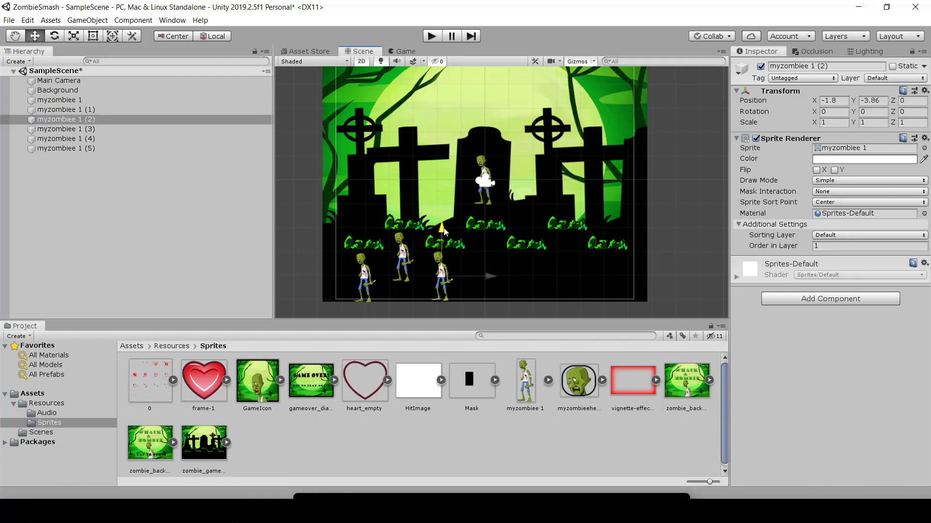
drag(489, 277, 492, 277)
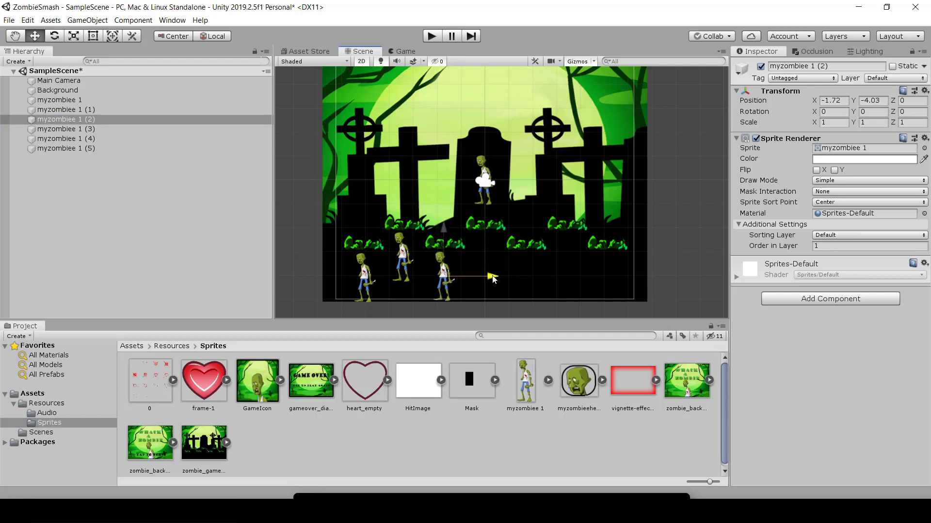
Step: Move myzombiee 1 (3) straight down to about Y -3.2 below the central tuft, and myzombiee 1 (4) to about X 1.8, Y -4.09
click(132, 128)
drag(480, 137, 491, 208)
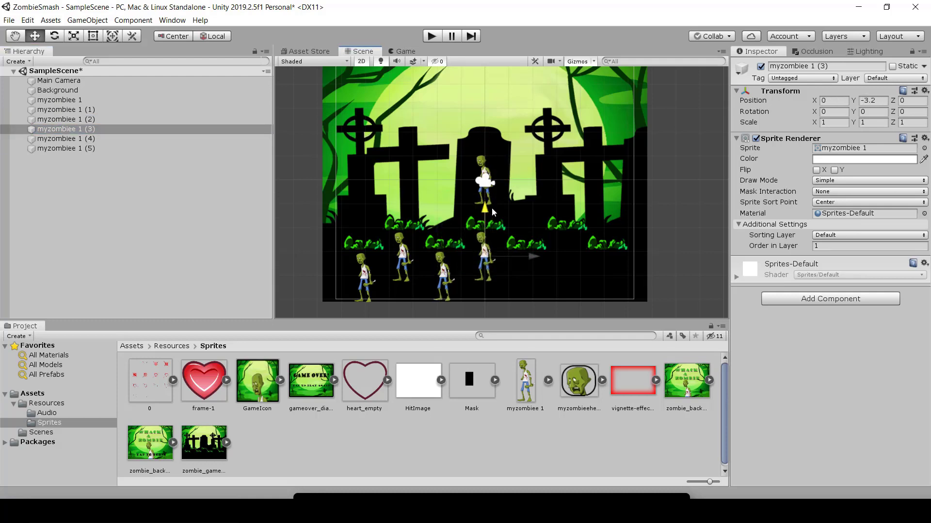
click(109, 139)
drag(534, 187, 574, 185)
drag(526, 132, 533, 235)
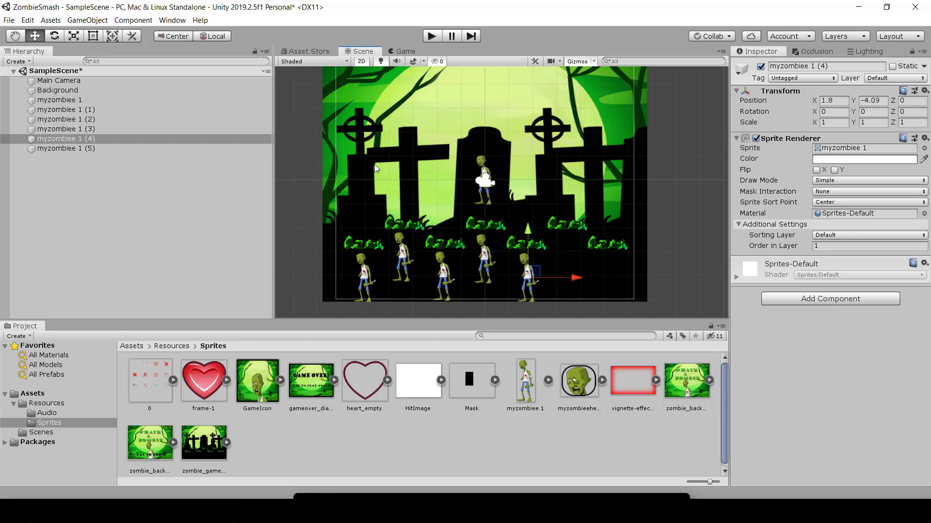
Step: Move myzombiee 1 (5) below the next upper-row grass tuft past the central tombstone, at about X 3.48, Y -3.17
click(83, 149)
drag(537, 190, 565, 227)
drag(612, 256, 617, 257)
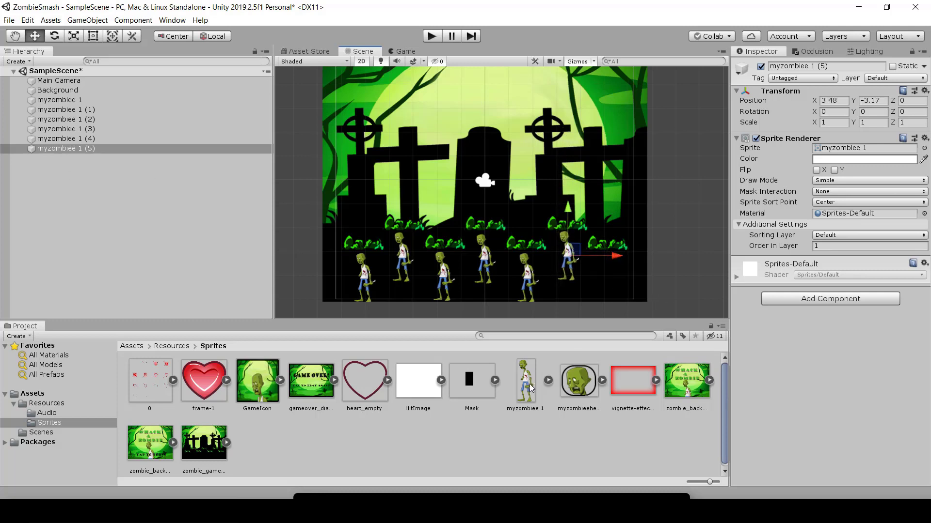
Step: Duplicate myzombiee 1 (5) and place the copy below the last lower-row grass tuft, at about X 5.1, Y -4.16
click(88, 148)
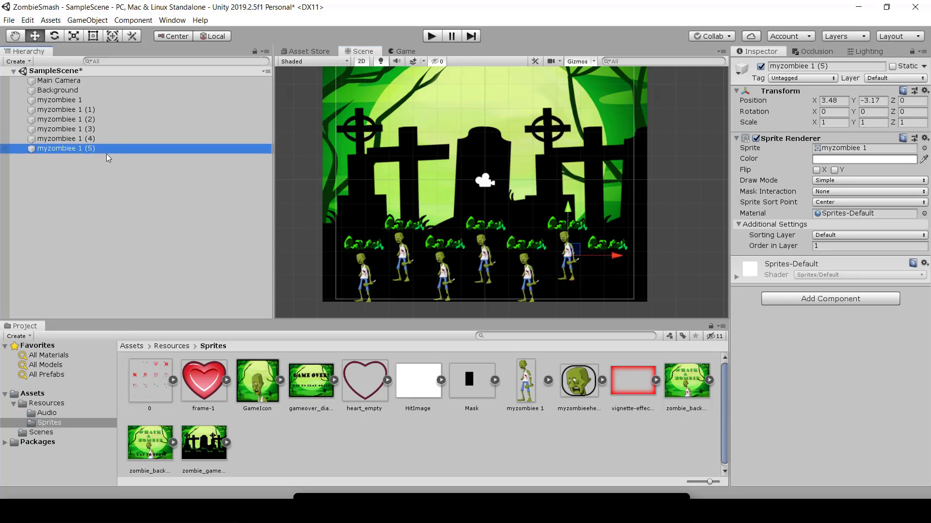
key(ctrl+d)
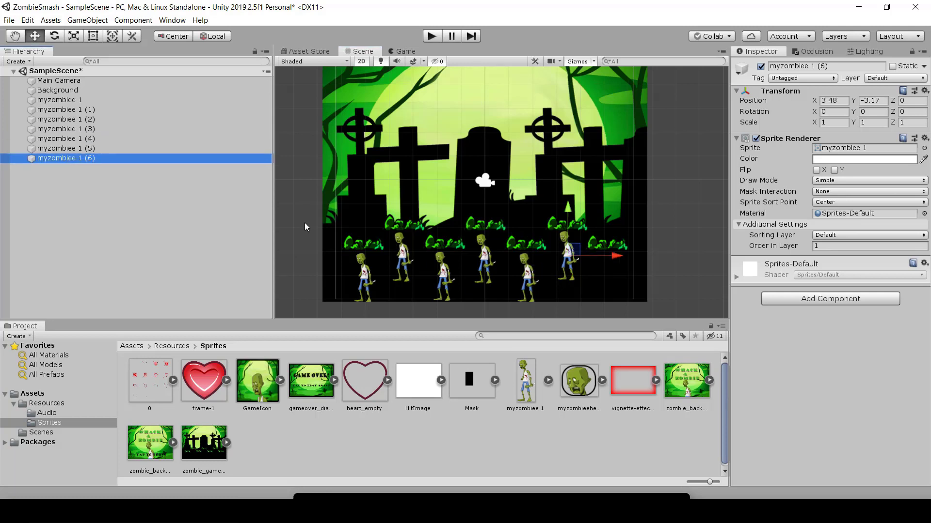
drag(616, 256, 657, 257)
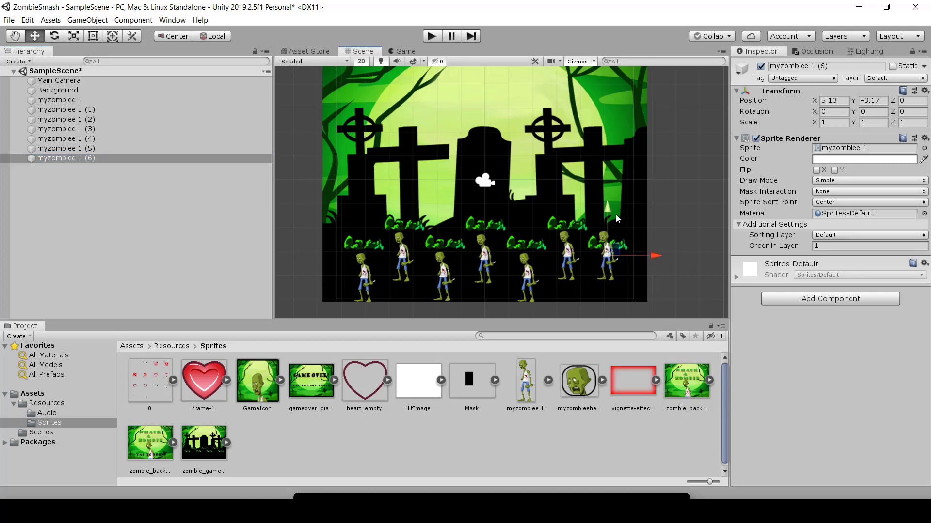
drag(604, 205, 604, 232)
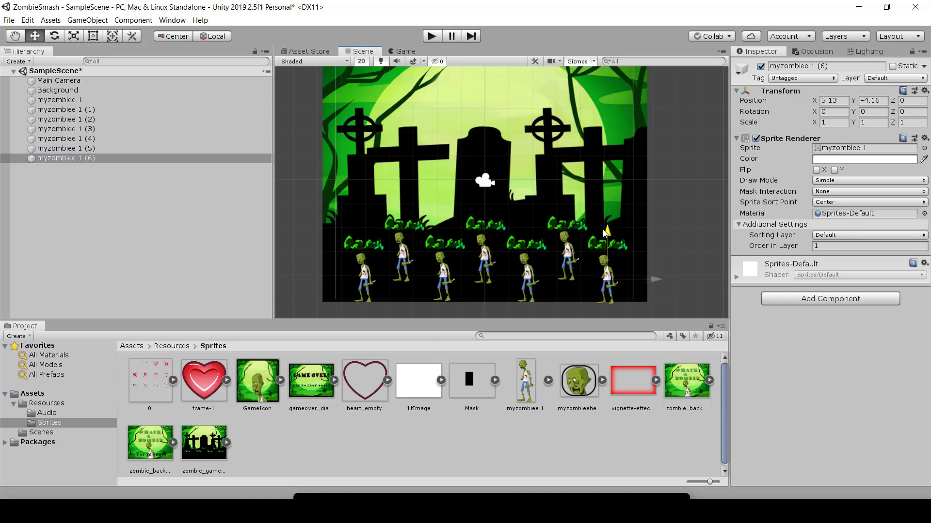
drag(653, 279, 652, 278)
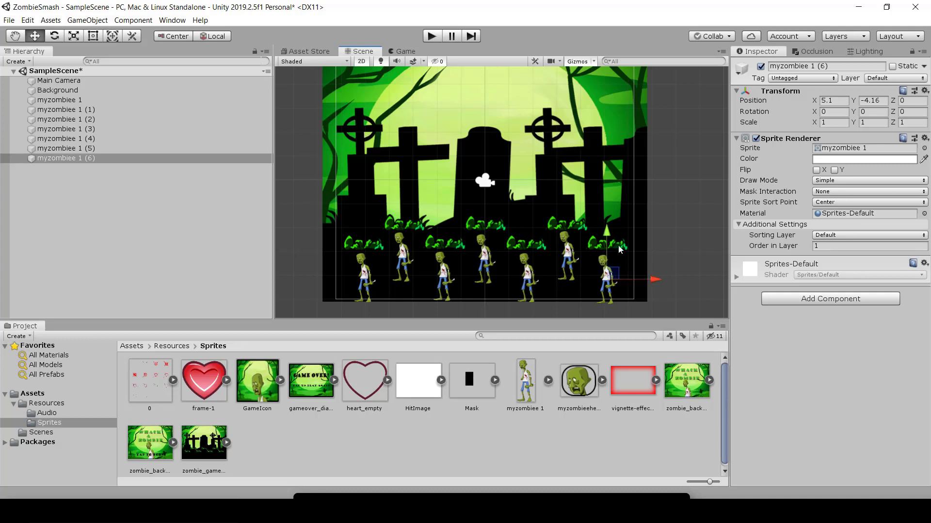
drag(606, 237, 607, 235)
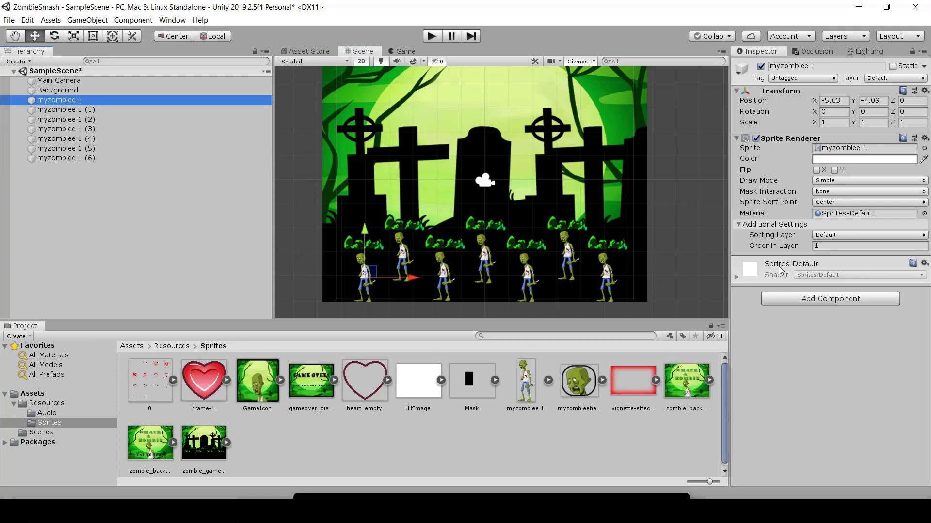
Step: Create an empty game object at the scene's root level and name it Zombies
click(58, 208)
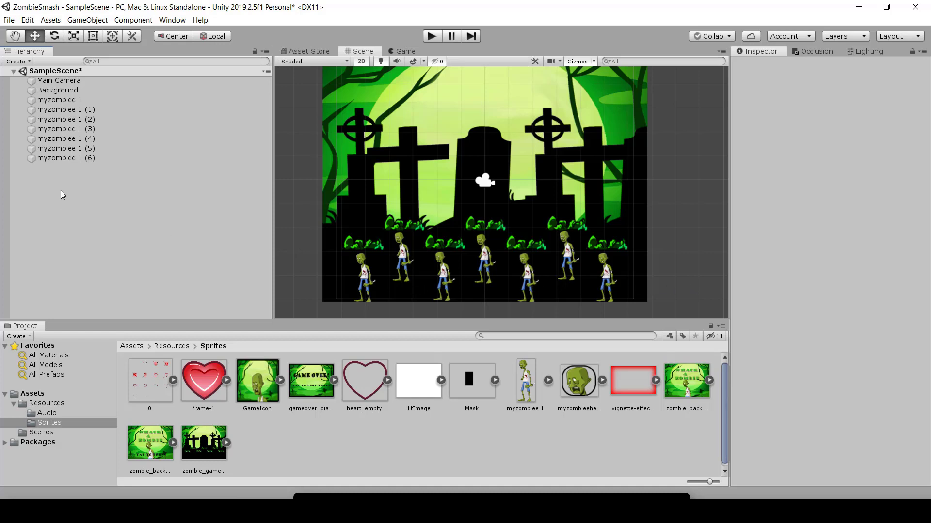
right_click(44, 183)
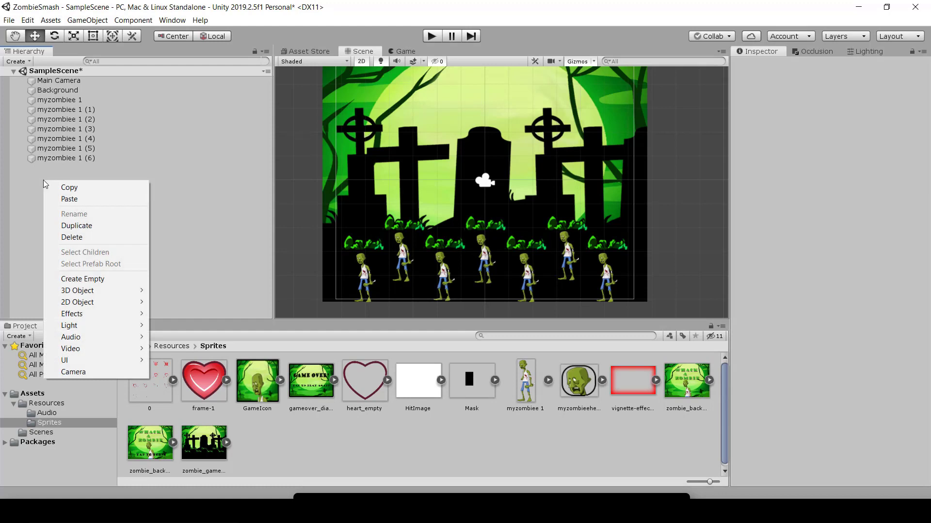
click(89, 278)
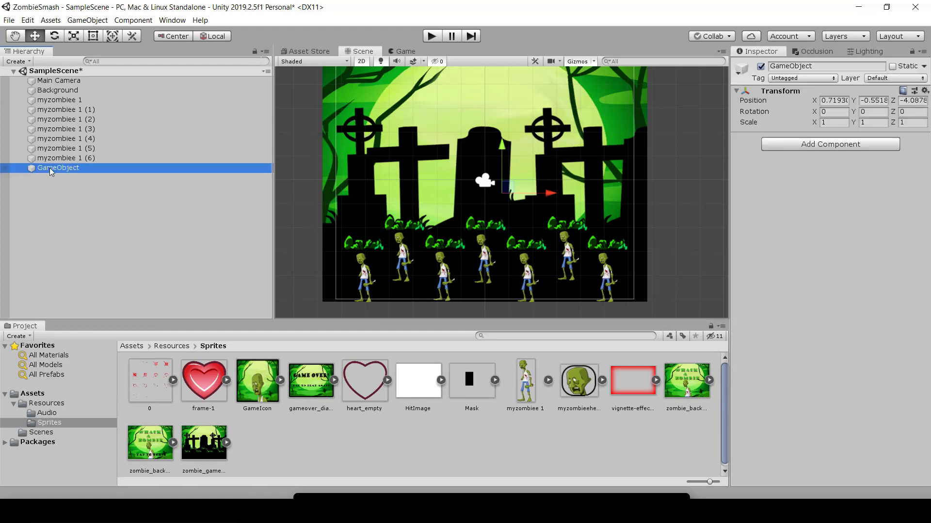
click(830, 65)
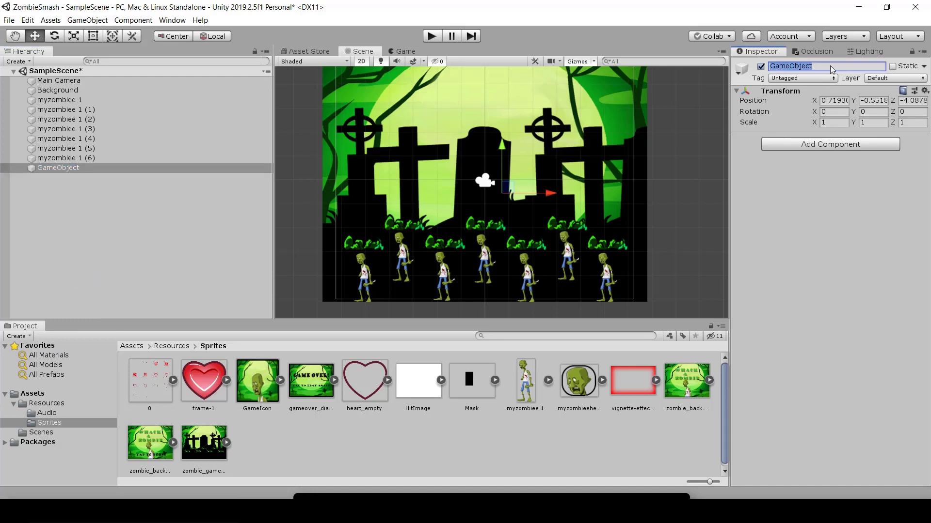
text(Zombies)
key(Return)
Step: Reset the Transform of the Zombies object and frame the object in the scene
double_click(44, 169)
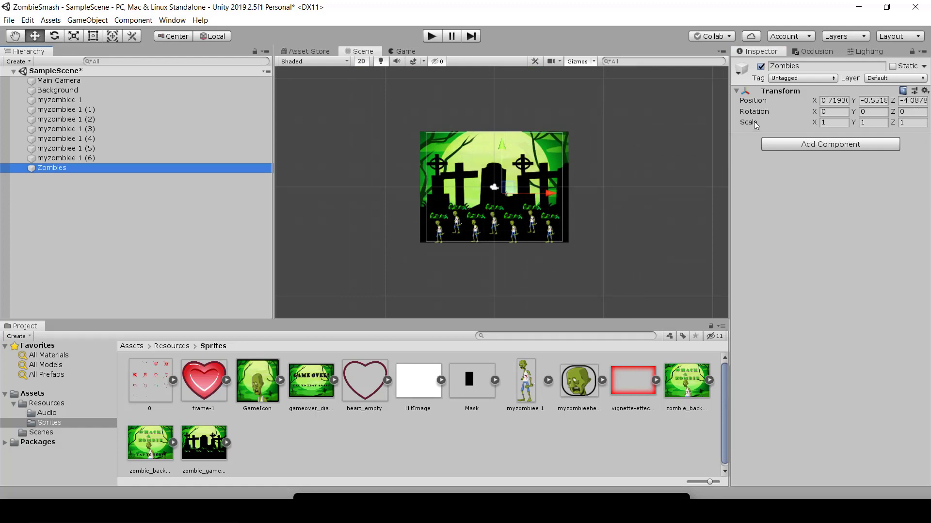
click(925, 91)
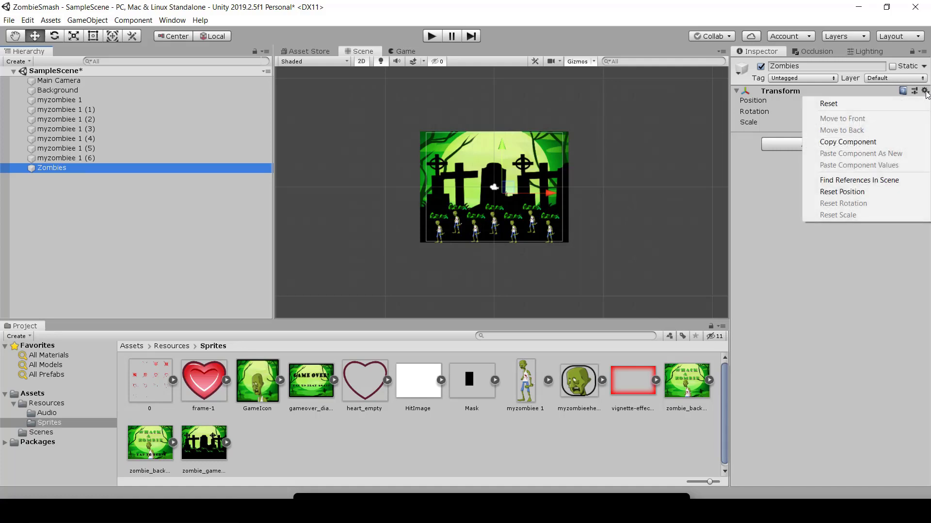
click(833, 104)
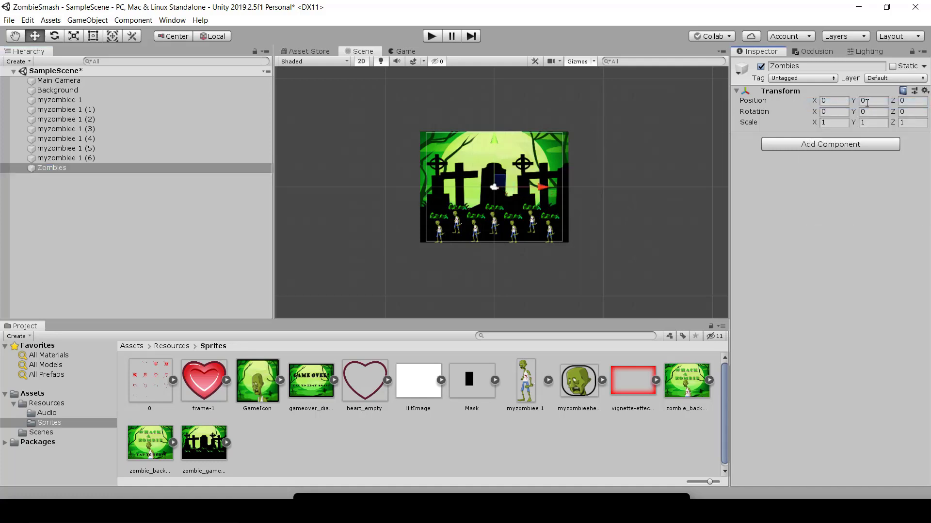
double_click(55, 170)
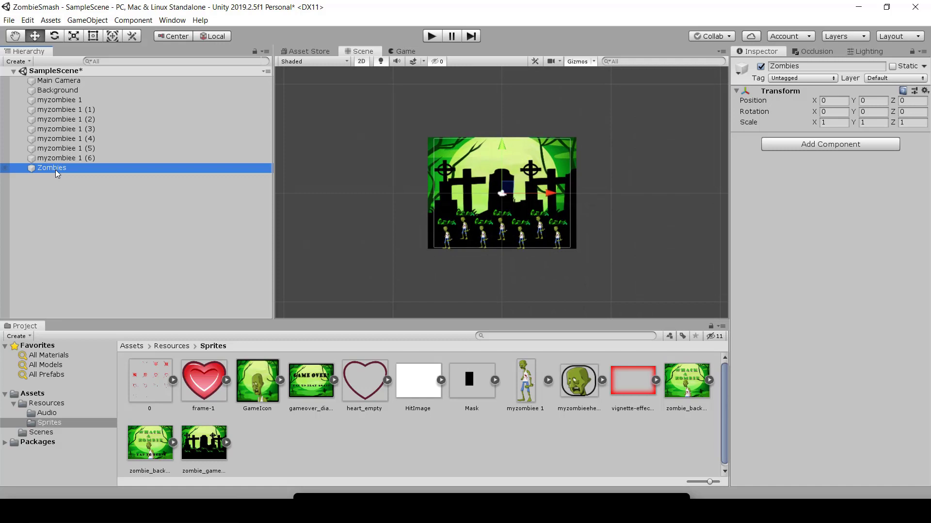
Step: Make all seven zombies, myzombiee 1 through myzombiee 1 (6), children of the Zombies object and collapse the group
click(68, 101)
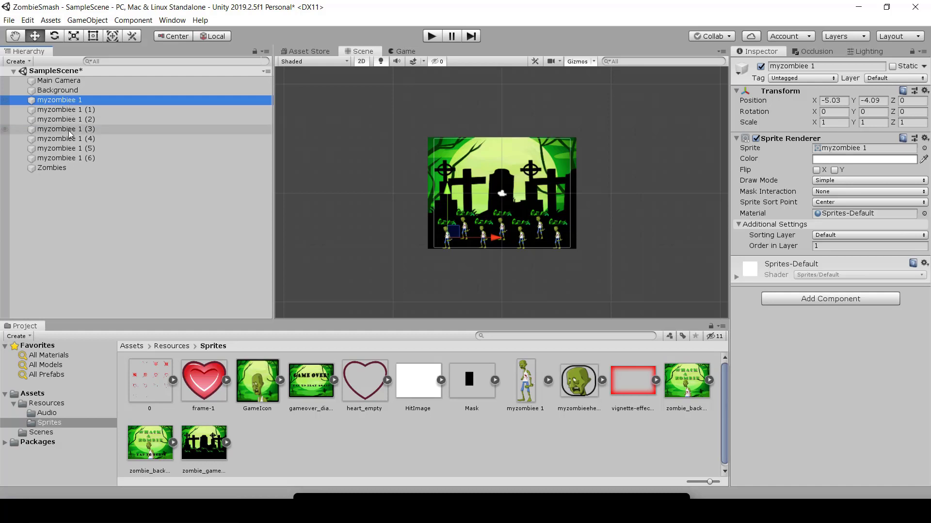
shift+click(71, 158)
drag(59, 118, 49, 169)
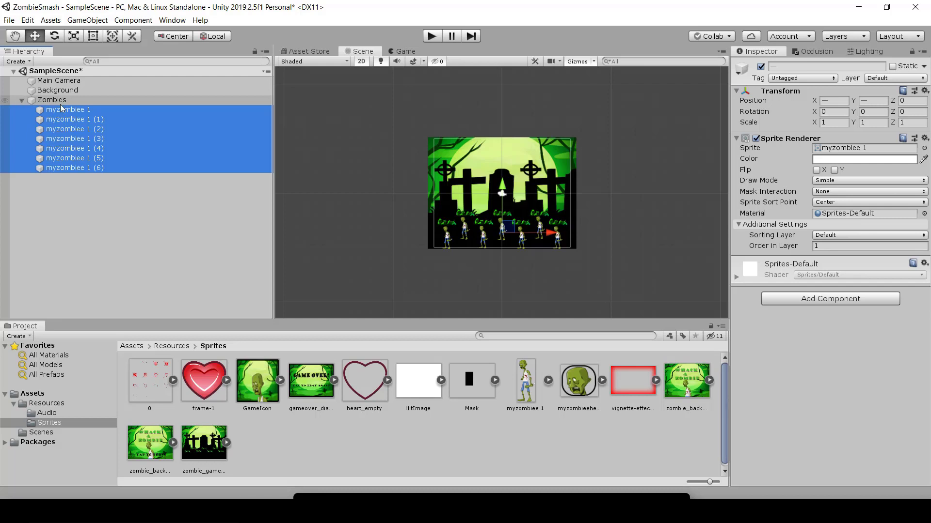
click(21, 101)
Step: Deactivate the Zombies object to hide all its child zombies, and reactivate it
double_click(48, 99)
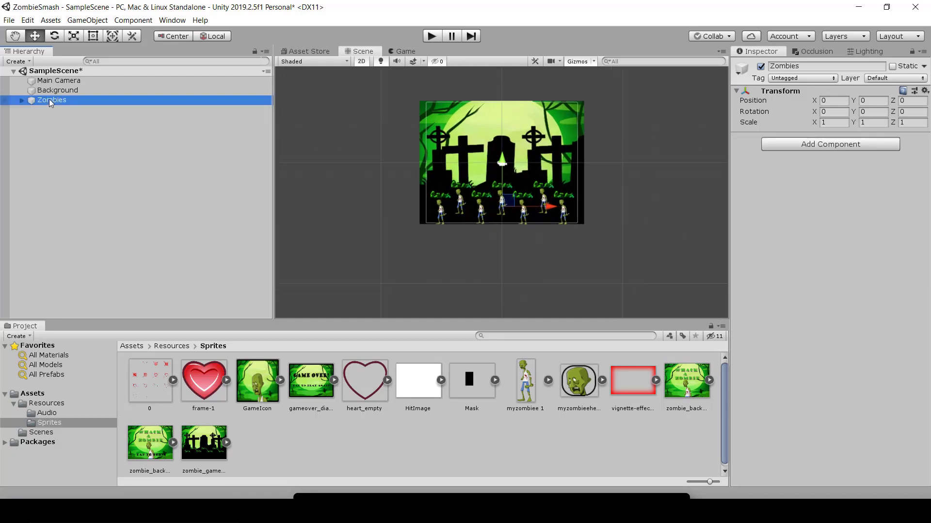
scroll(568, 226, up, 2)
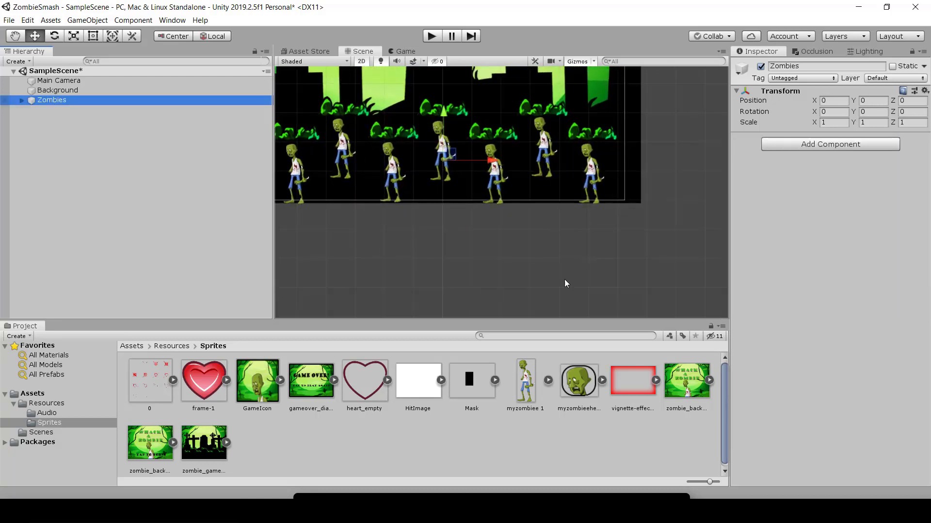
middle_drag(461, 264, 493, 333)
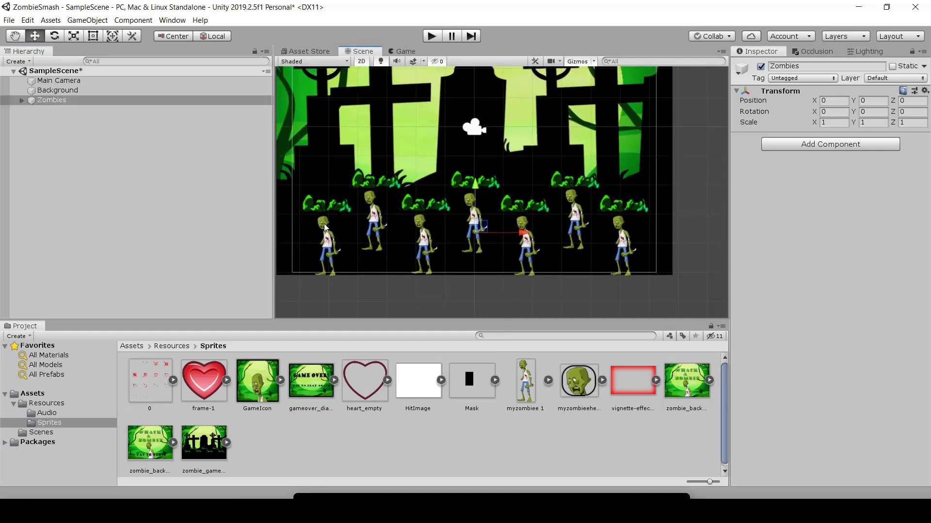
click(761, 67)
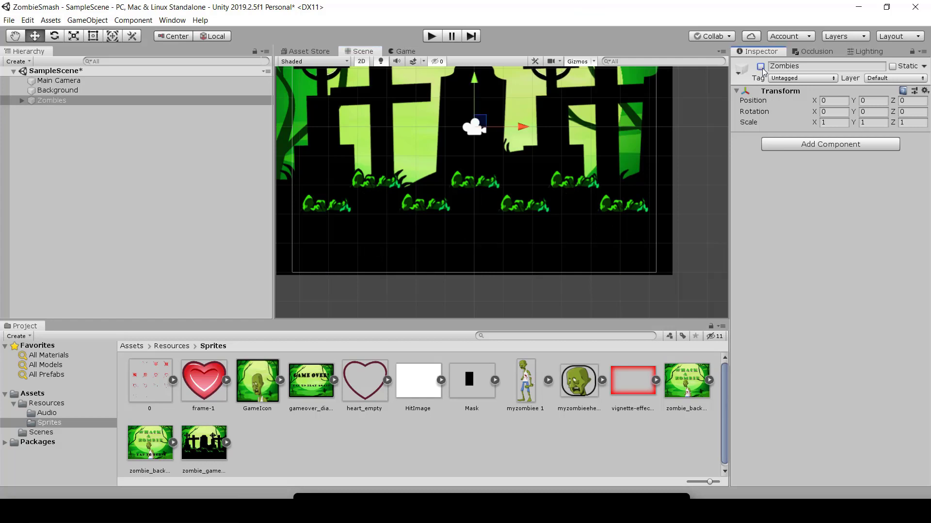
click(22, 101)
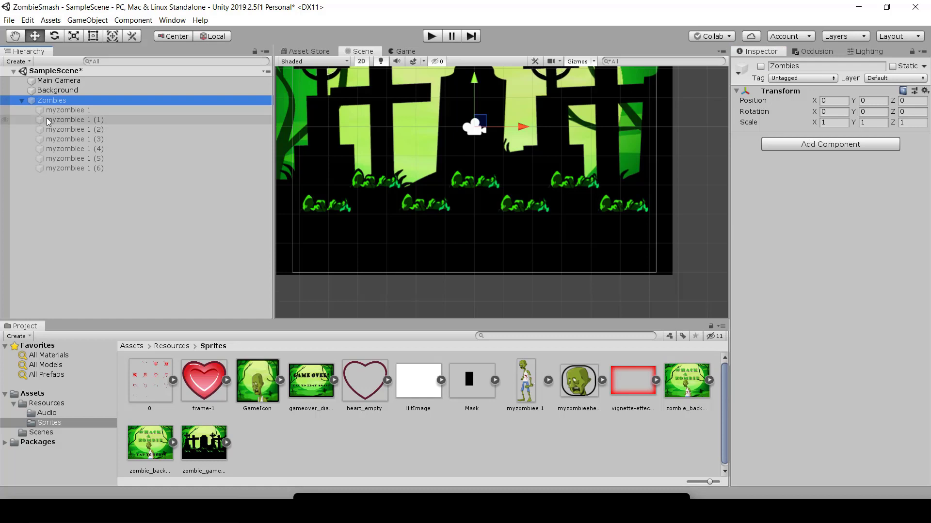
click(761, 67)
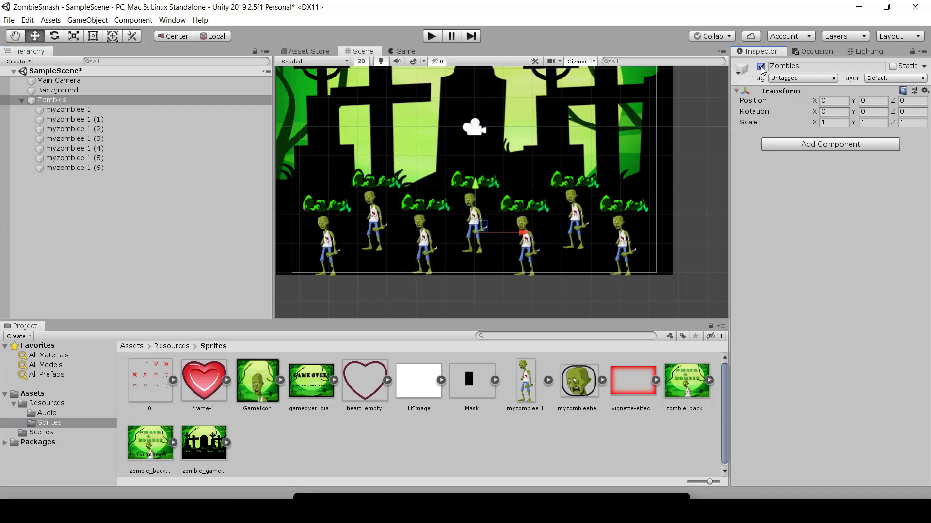
middle_drag(504, 185, 517, 235)
scroll(518, 235, down, 1)
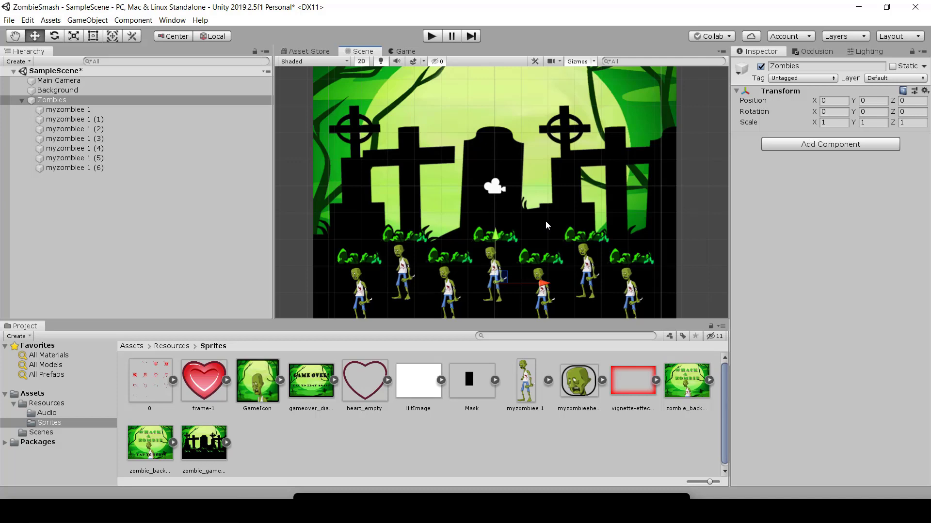
click(21, 100)
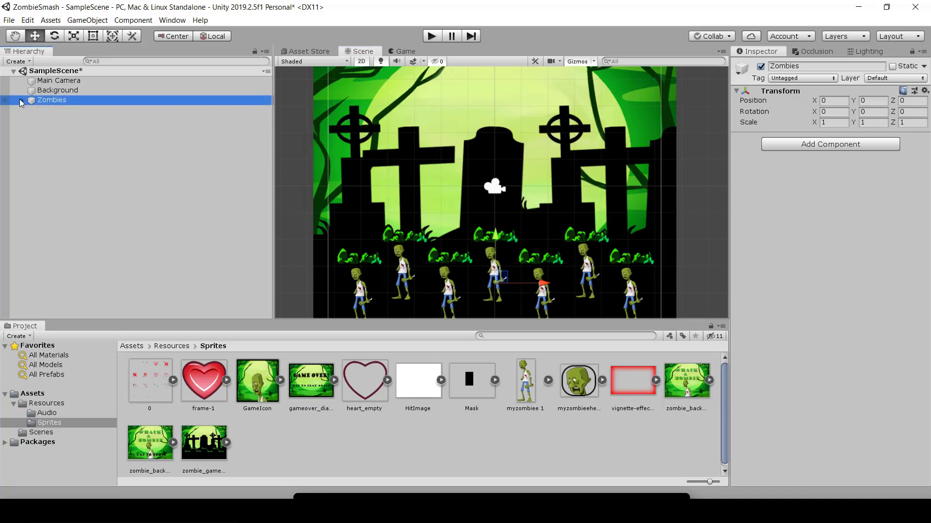
Step: Add the Mask sprite to the scene as a root object and set its Order in Layer to 2
click(95, 173)
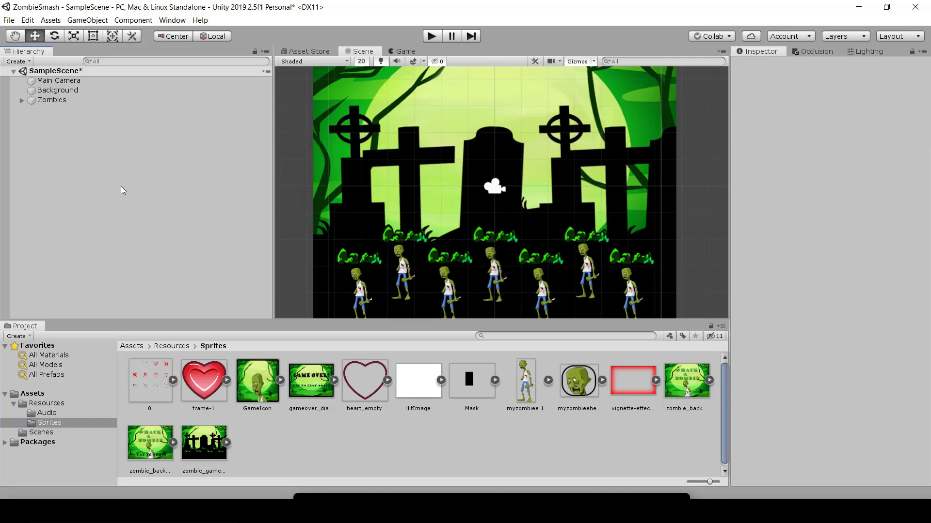
scroll(575, 262, down, 2)
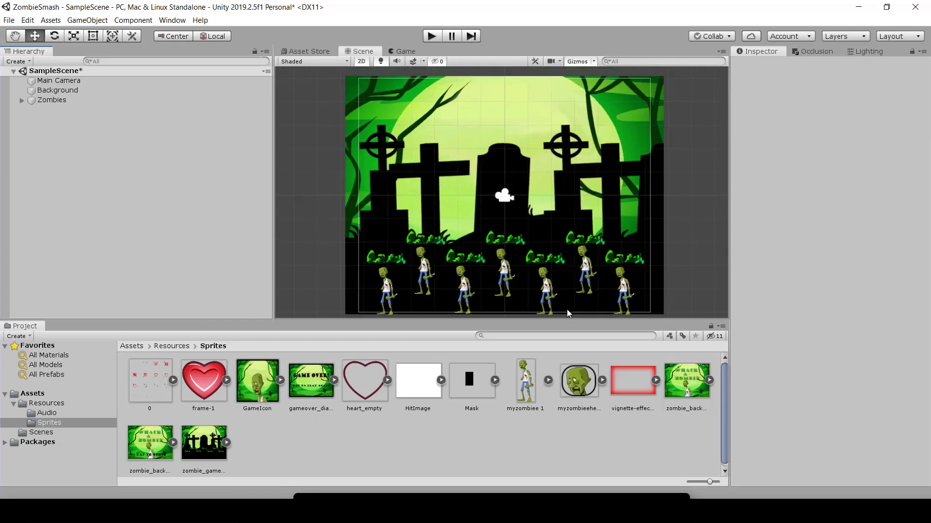
drag(482, 388, 58, 155)
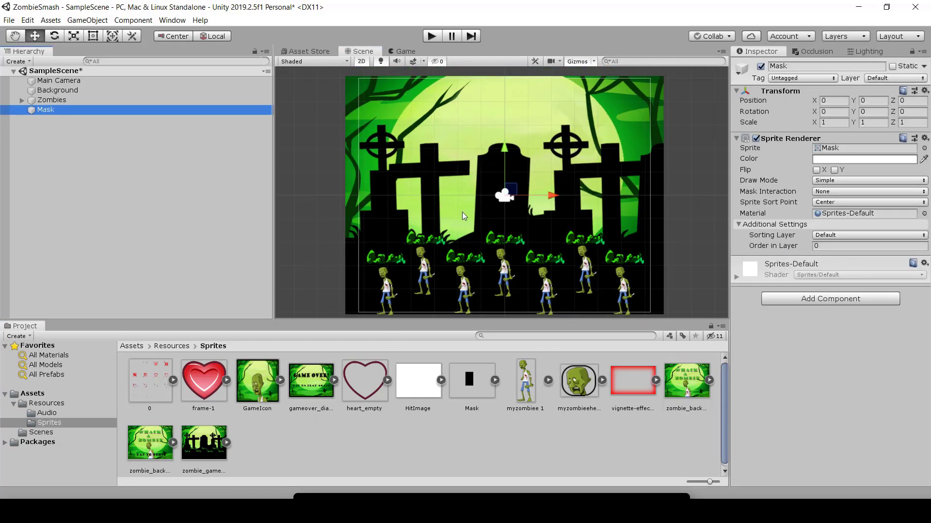
click(832, 248)
text(2)
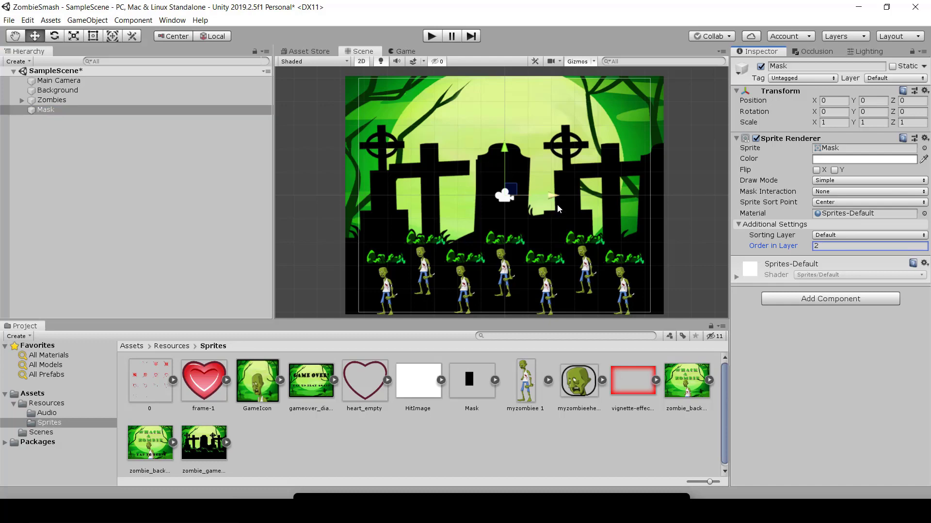
Step: Move the Mask sprite over the second zombie in the lower row, to about X -1.14, Y -4.53
drag(553, 196, 513, 200)
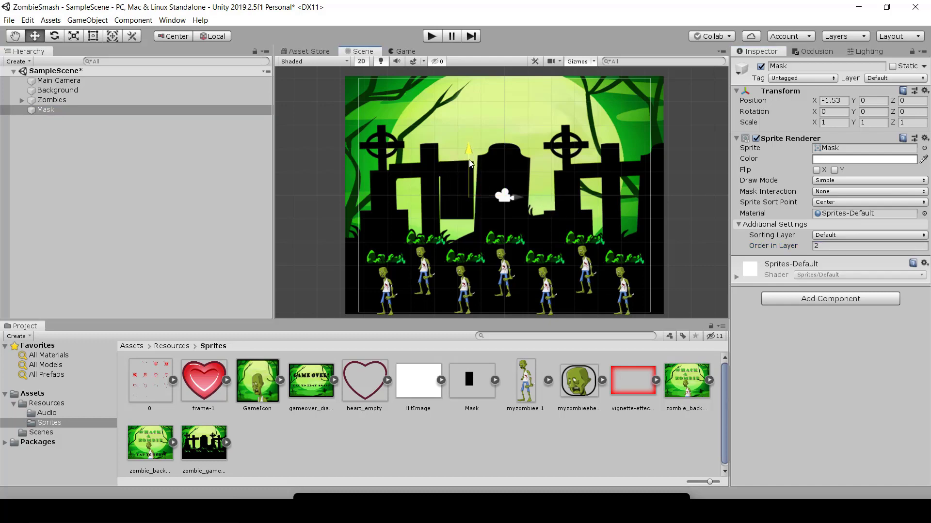
drag(470, 159, 480, 246)
scroll(555, 282, up, 3)
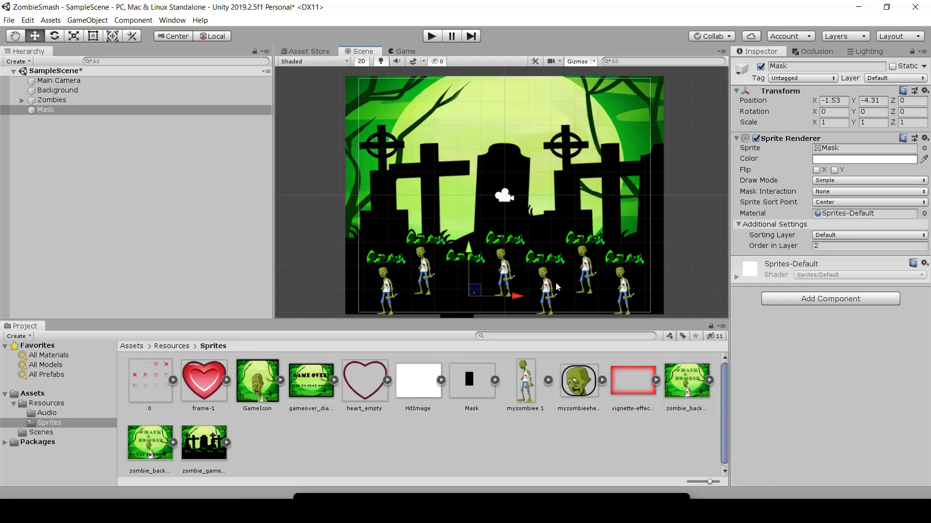
scroll(451, 241, up, 5)
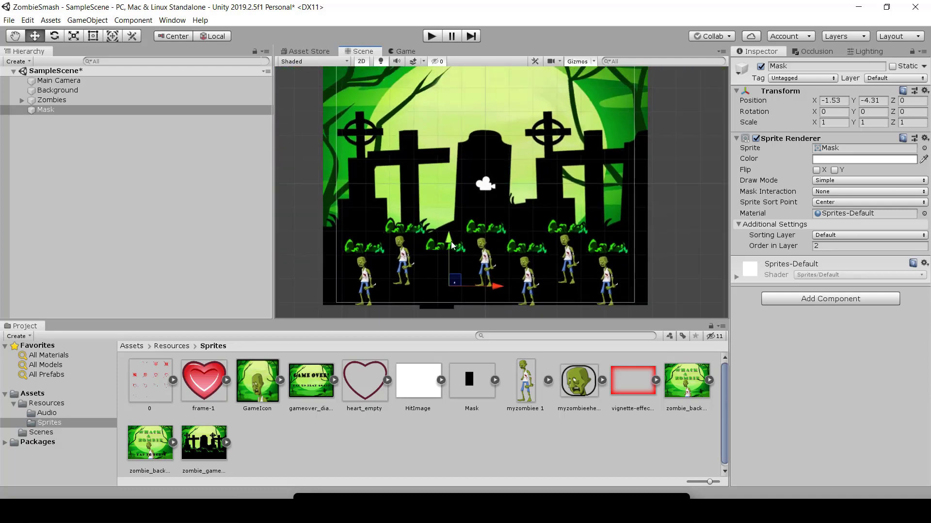
scroll(451, 232, down, 2)
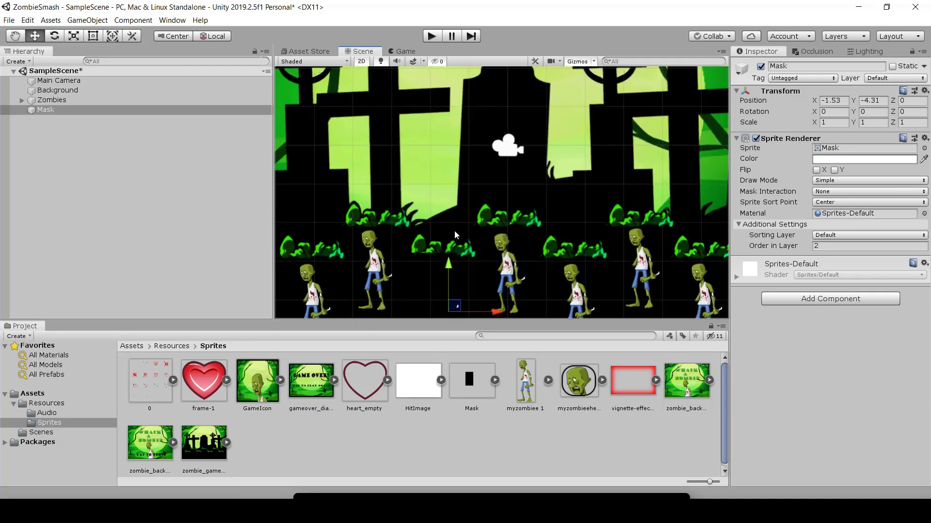
scroll(455, 231, up, 5)
middle_drag(465, 257, 491, 174)
scroll(476, 160, down, 2)
scroll(476, 160, down, 4)
scroll(490, 174, down, 1)
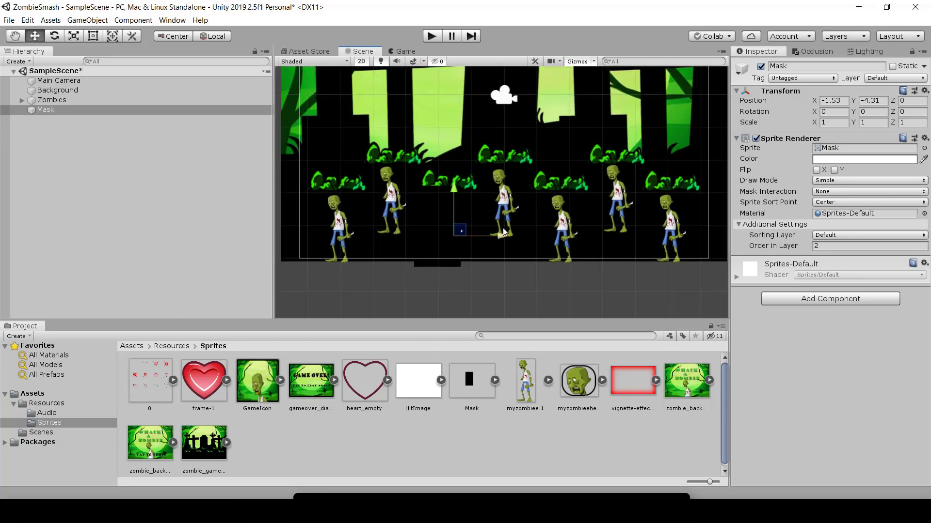
mouse_move(504, 240)
mouse_down()
mouse_move(528, 240)
mouse_move(512, 246)
mouse_up()
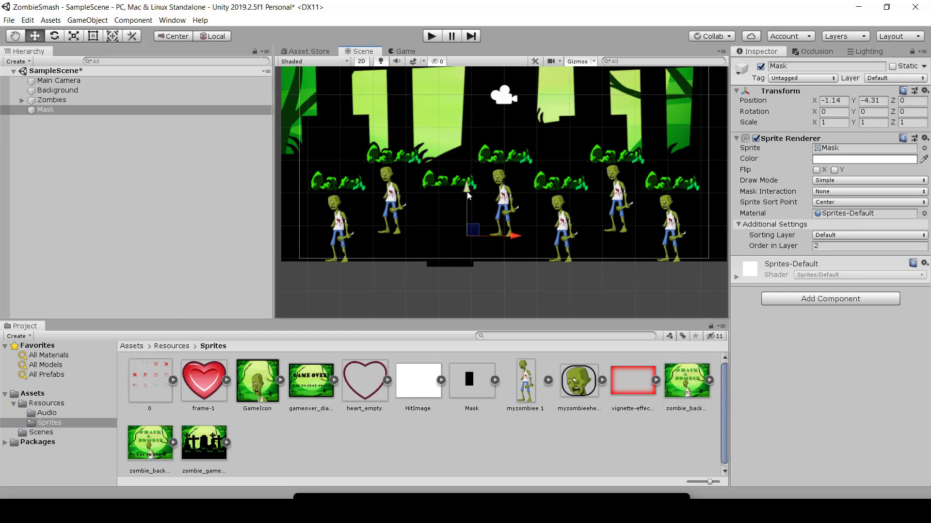
drag(467, 192, 467, 199)
Step: Move the Mask sprite over the leftmost zombie in the lower row, to about X -4.57, Y -4.39
drag(511, 240, 401, 241)
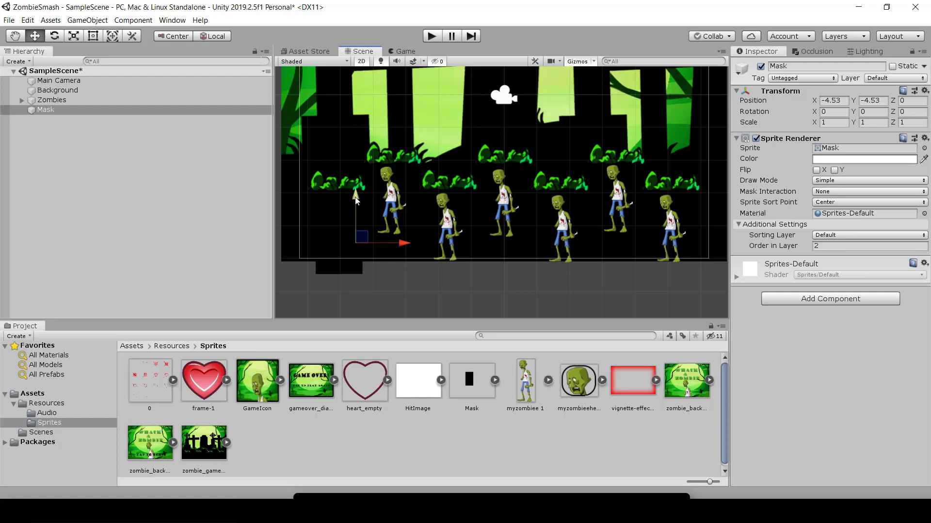
drag(356, 201, 356, 203)
drag(403, 247, 402, 247)
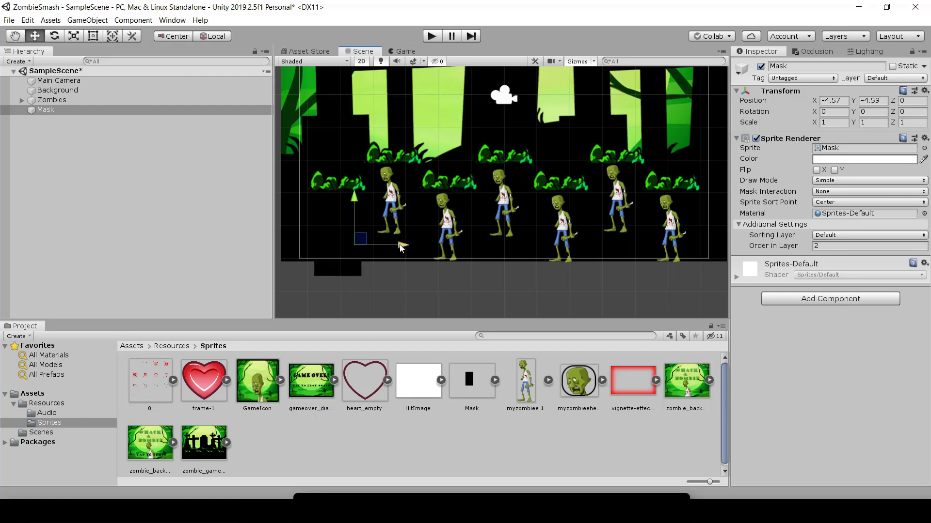
drag(355, 197, 355, 190)
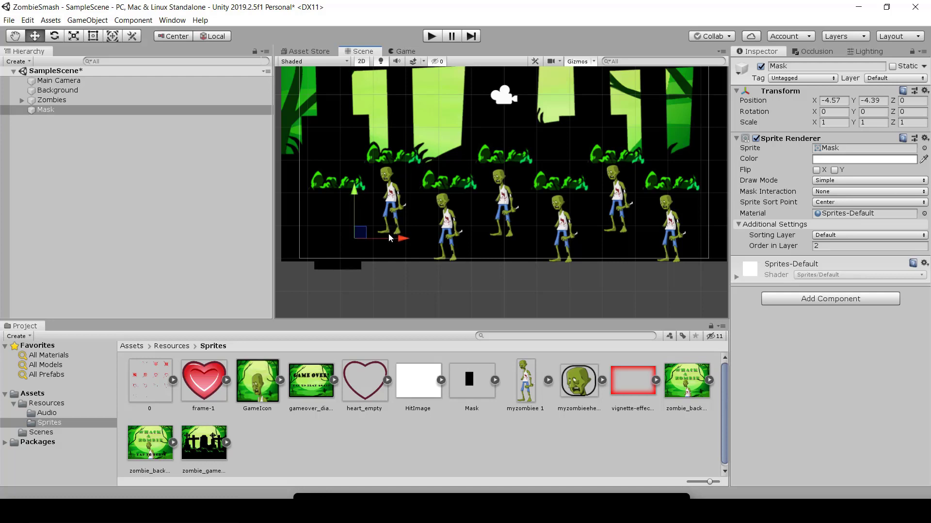
Step: Duplicate the Mask and place the copy over the first zombie in the upper row, at about X -2.83, Y -3.61
key(ctrl+d)
drag(398, 235, 455, 249)
drag(411, 196, 410, 170)
drag(463, 214, 459, 213)
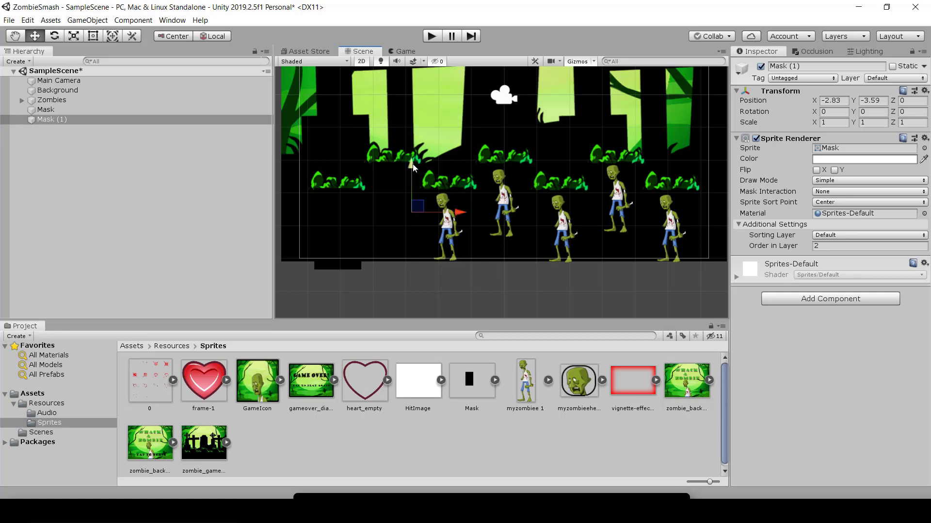
drag(412, 164, 412, 167)
Step: Duplicate the upper-row mask and place the copy over the second lower-row zombie, at about X -1.24, Y -4.44
key(ctrl+d)
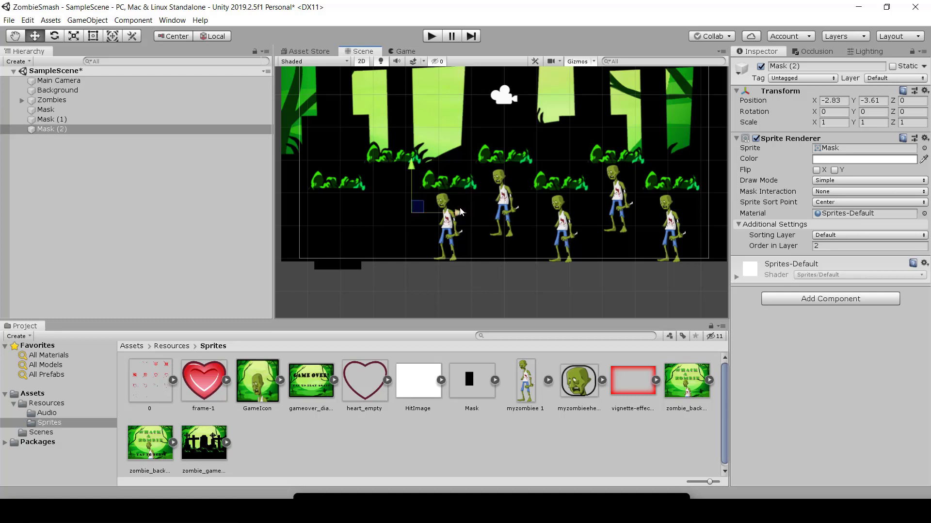
drag(458, 213, 514, 219)
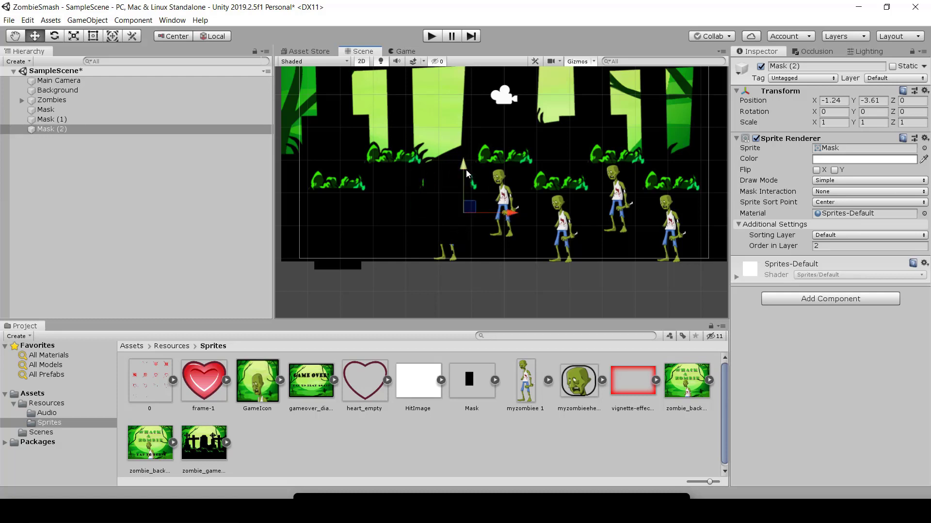
drag(466, 167, 468, 194)
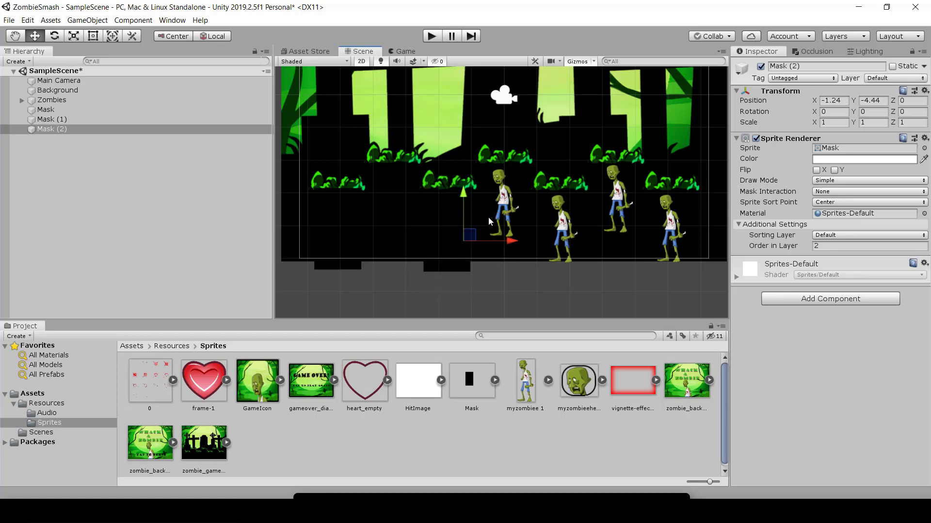
Step: Duplicate the second lower-row mask and place the copy over the middle upper-row zombie, at about X 0.49, Y -3.57
drag(517, 246, 585, 243)
key(ctrl+d)
drag(541, 219, 539, 190)
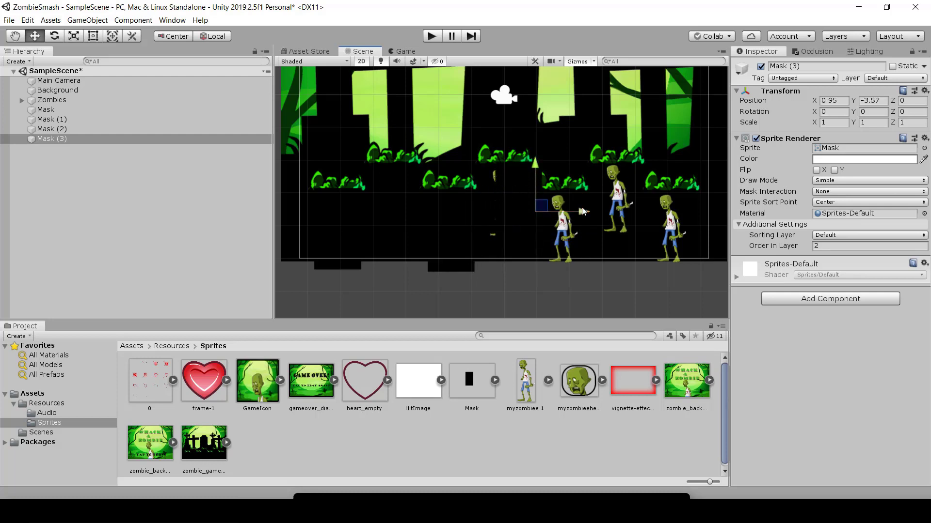
drag(570, 217, 544, 199)
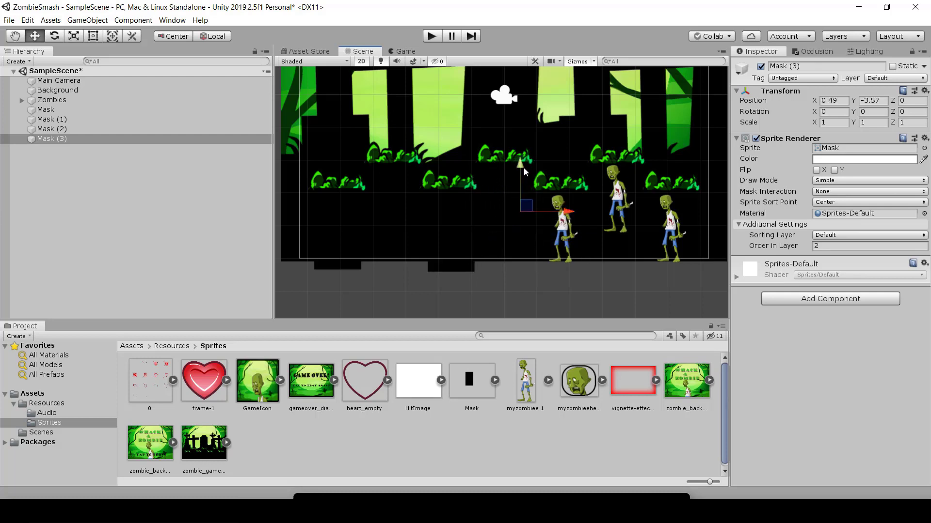
Step: Duplicate the middle upper-row mask and place the copy over the third lower-row zombie, at about X 2.27, Y -4.44
key(ctrl+d)
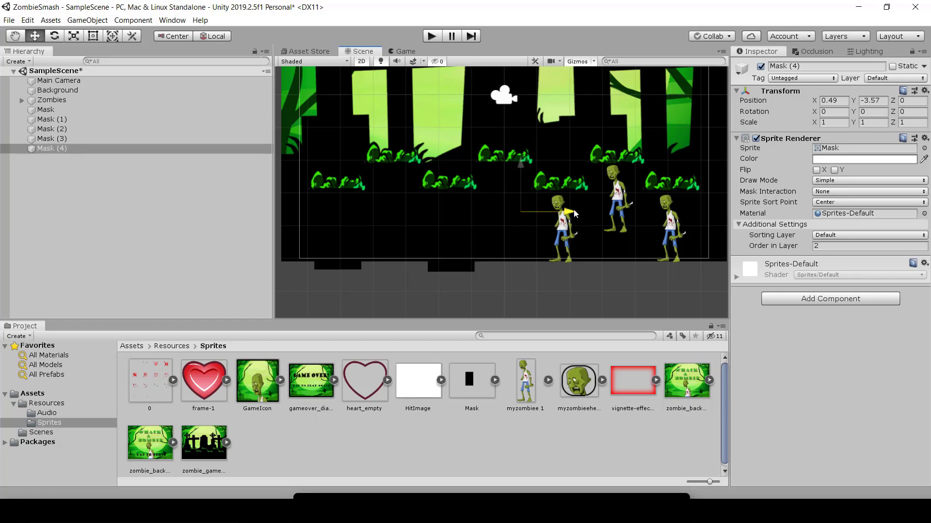
drag(574, 213, 626, 219)
drag(579, 167, 580, 194)
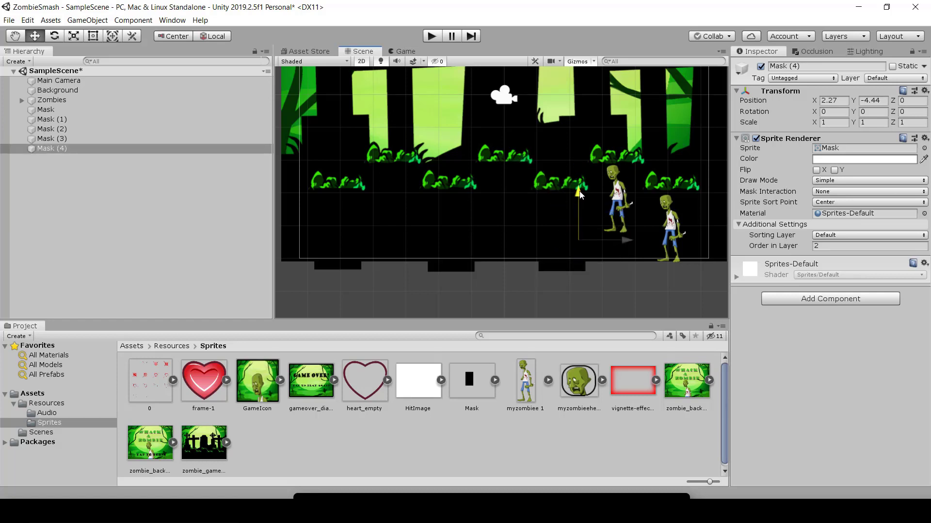
Step: Duplicate the third lower-row mask and place the copy over the last upper-row zombie, at about X 3.99, Y -3.64
key(ctrl+d)
drag(627, 240, 683, 240)
drag(635, 196, 631, 169)
Step: Duplicate the last upper-row mask and place the copy over the rightmost lower-row zombie, at about X 5.62, Y -4.45
key(ctrl+d)
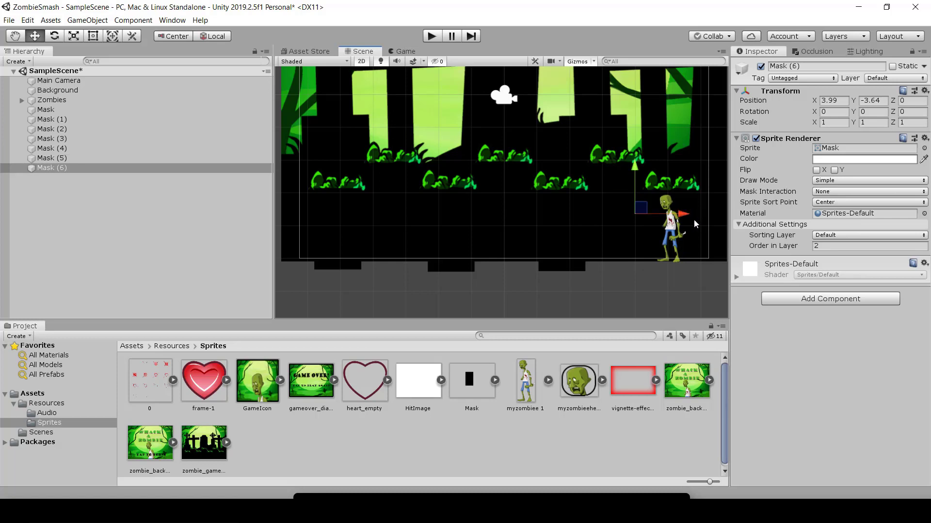
drag(684, 214, 738, 213)
drag(692, 172, 684, 196)
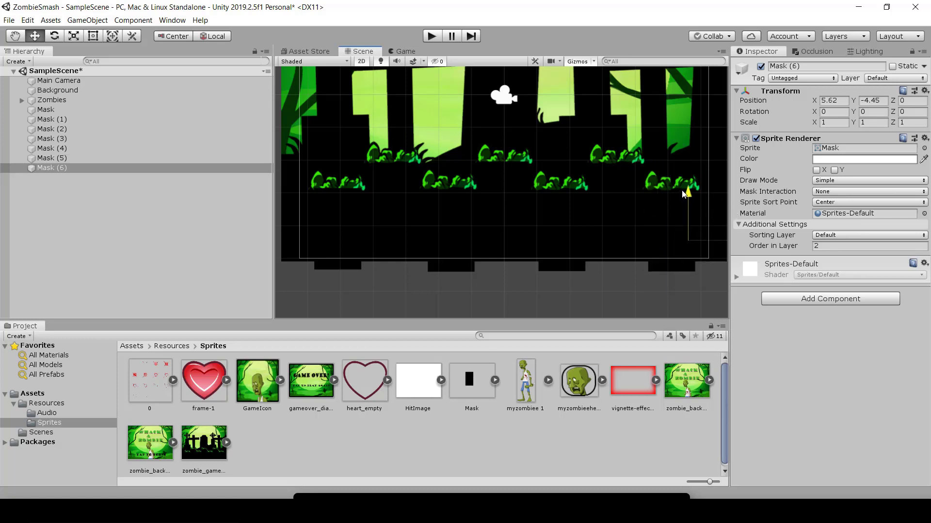
Step: Select Mask (5) and check the masked zombies in the Game view
click(617, 199)
scroll(616, 195, down, 4)
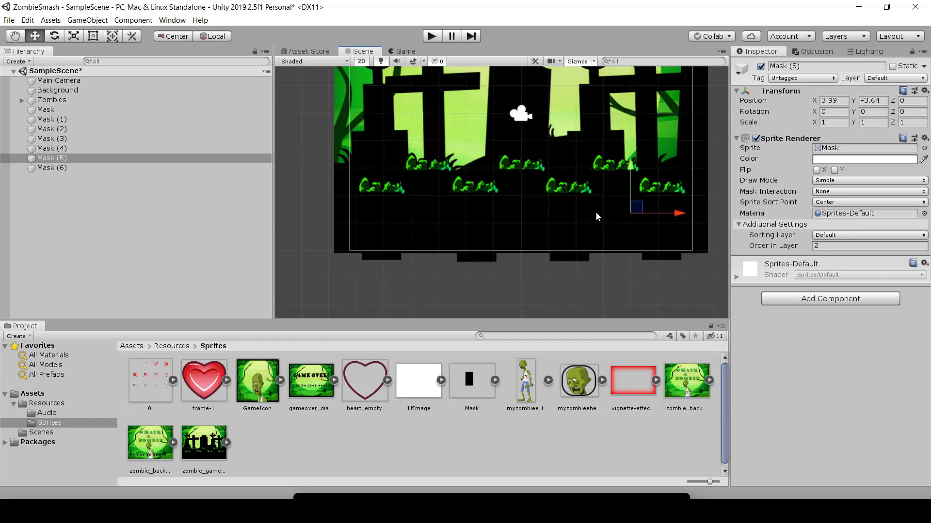
scroll(588, 292, down, 2)
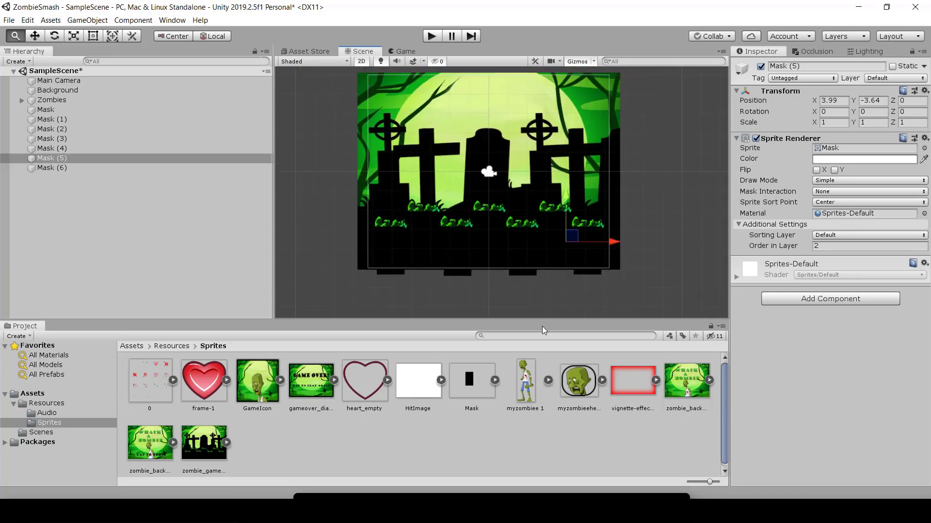
click(405, 51)
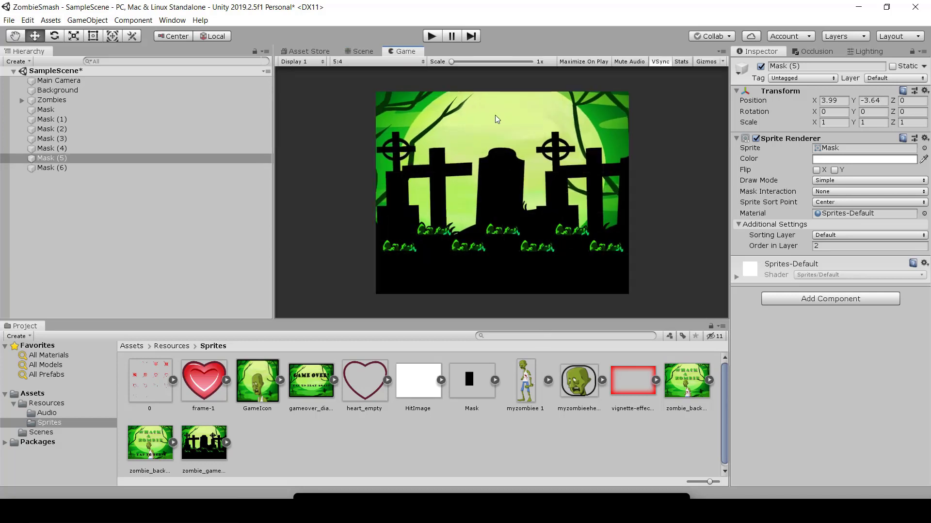